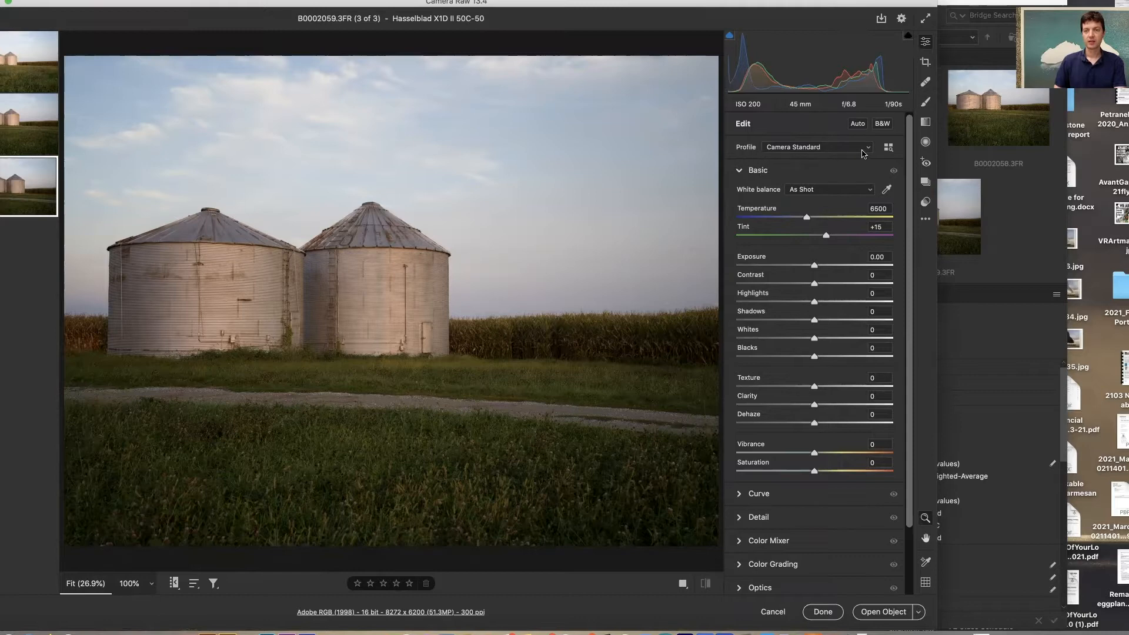
Examine the available profiles, including the Adobe Raw, Camera Matching, Artistic and Favorites groups
{"action": "left_click", "coordinate": [863, 154]}
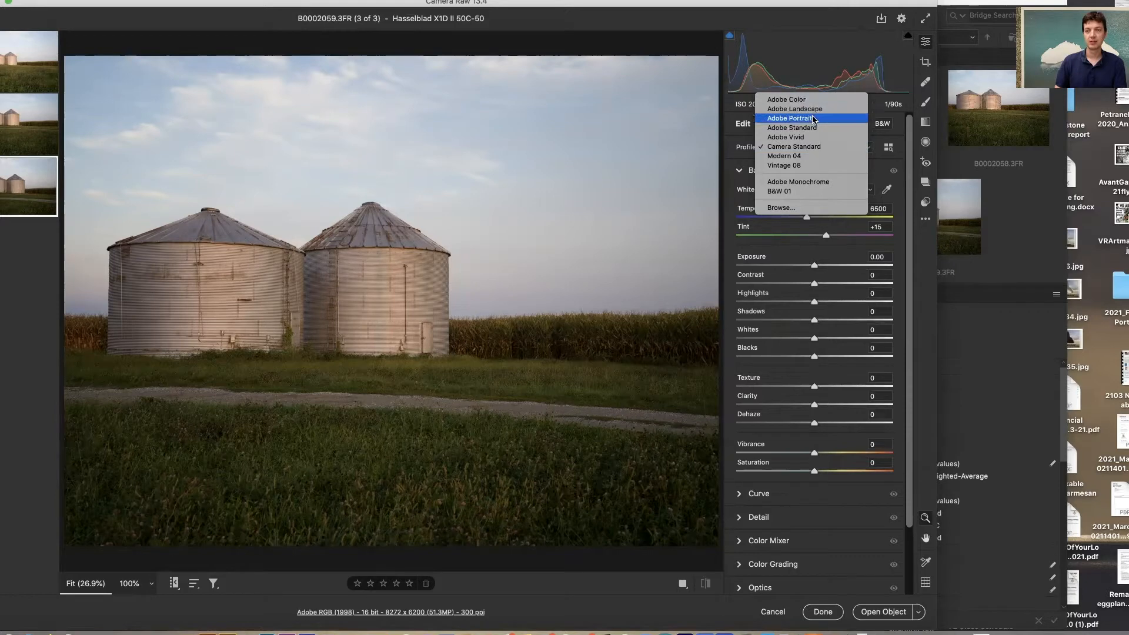
{"action": "left_click", "coordinate": [819, 147]}
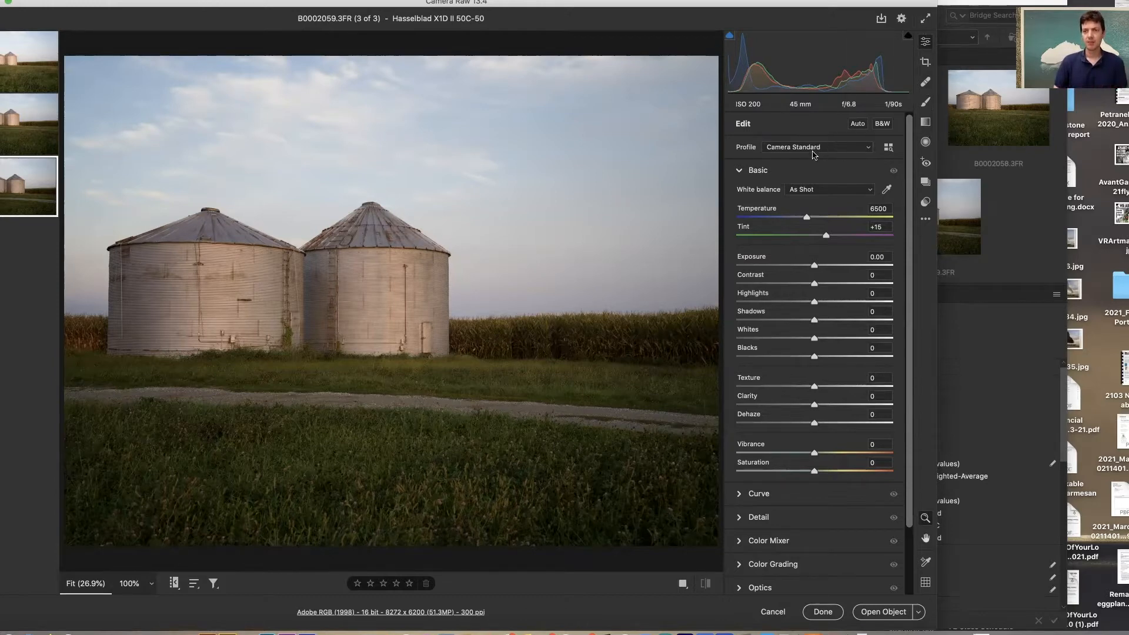
{"action": "left_click", "coordinate": [889, 149]}
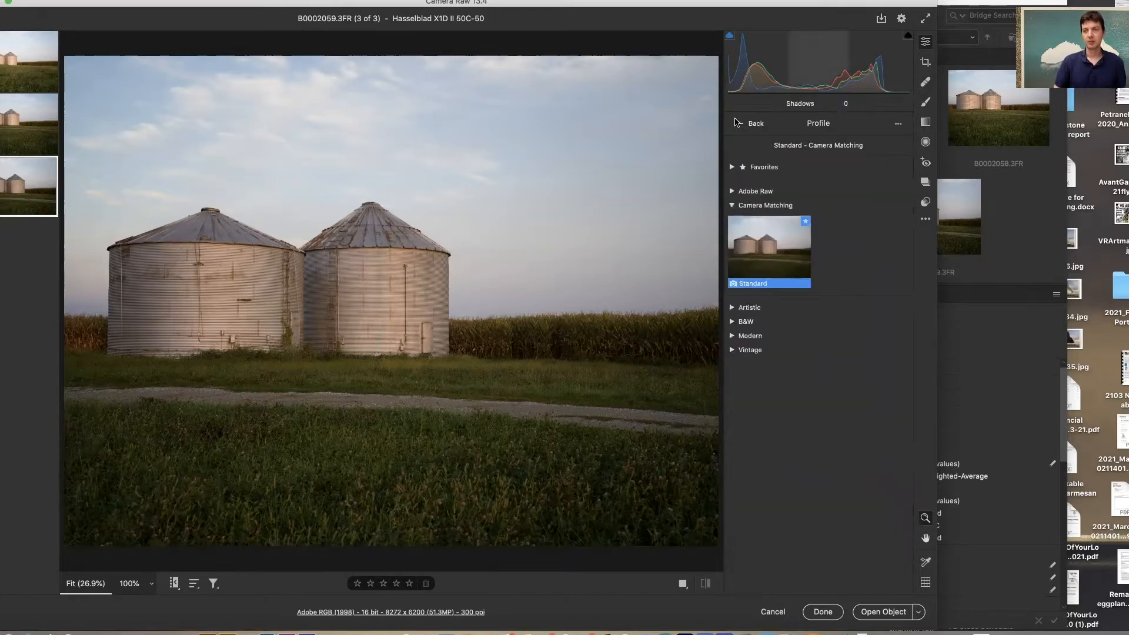
{"action": "left_click", "coordinate": [732, 192]}
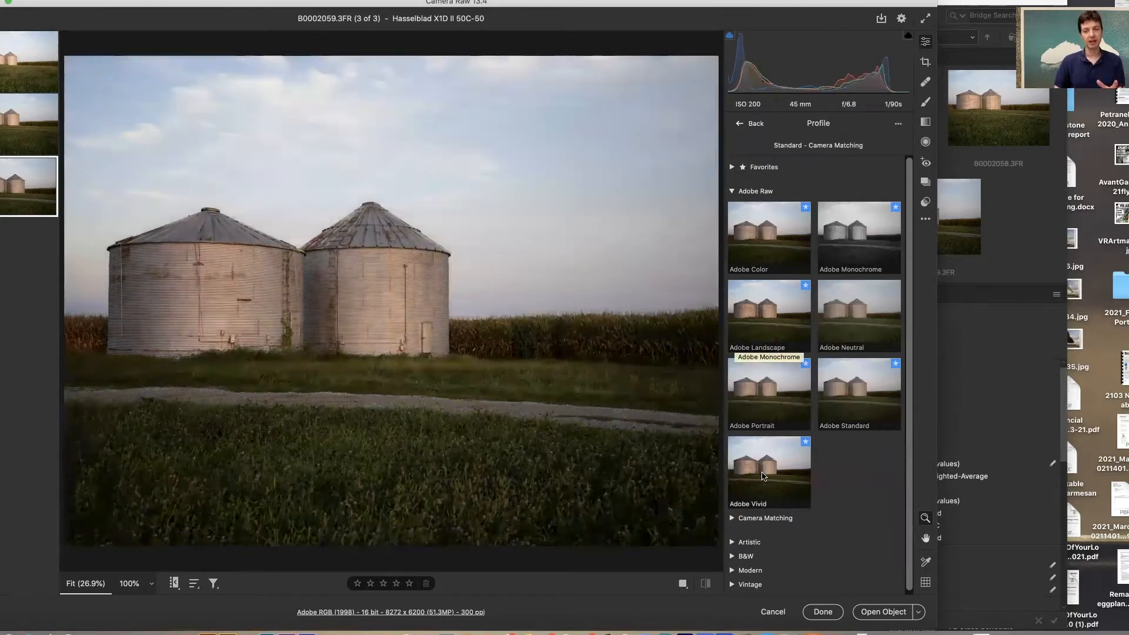
{"action": "left_click", "coordinate": [731, 519]}
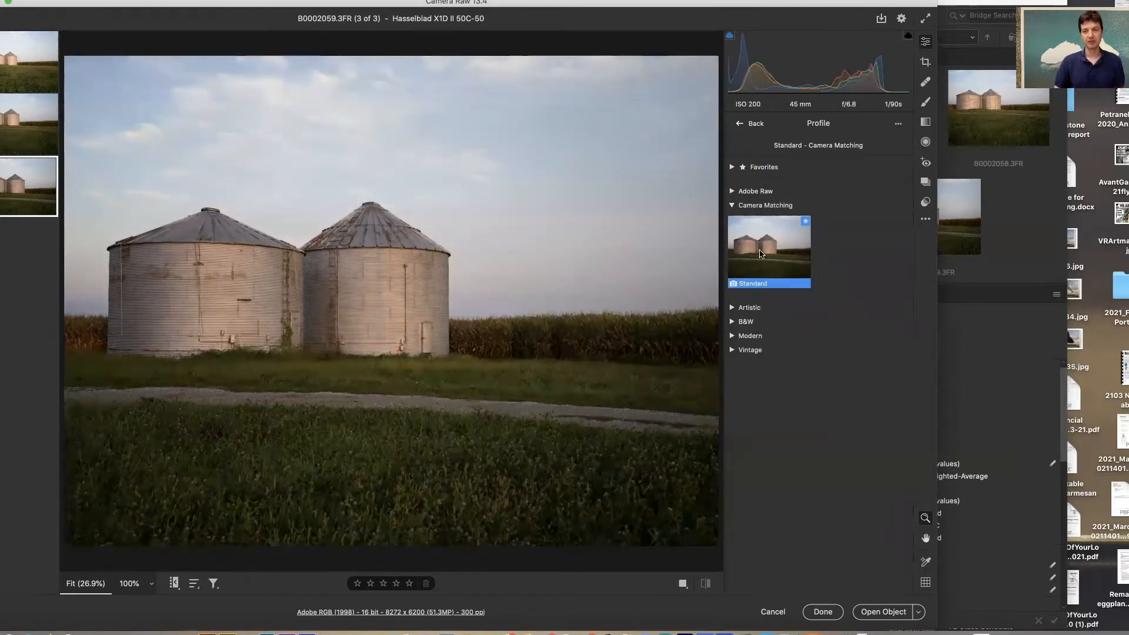
{"action": "left_click", "coordinate": [733, 308]}
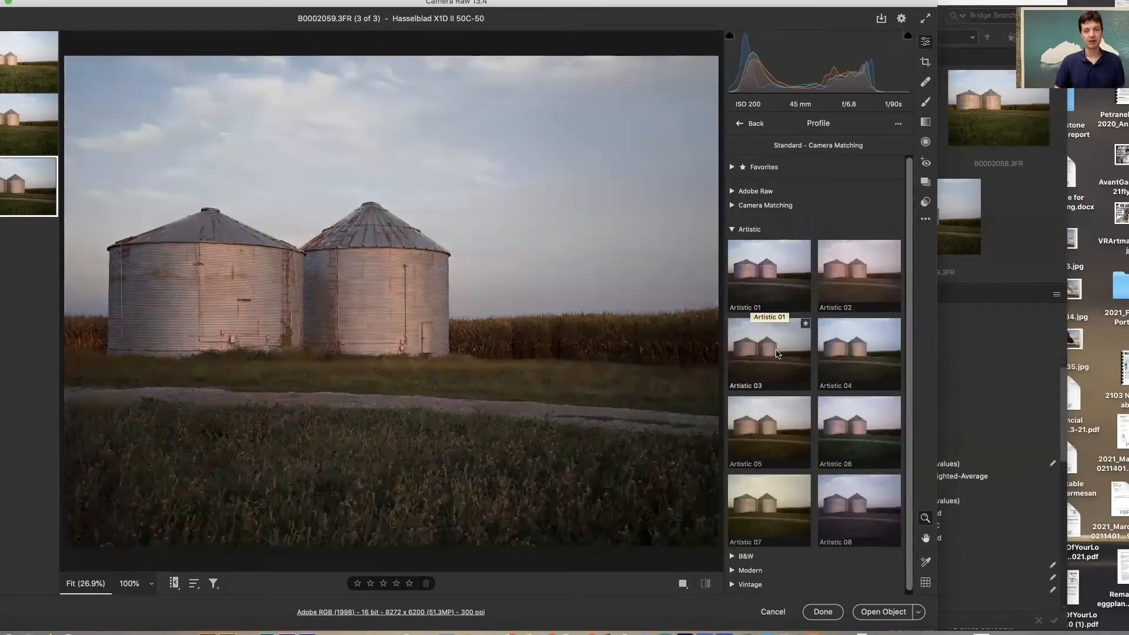
{"action": "left_click", "coordinate": [742, 230]}
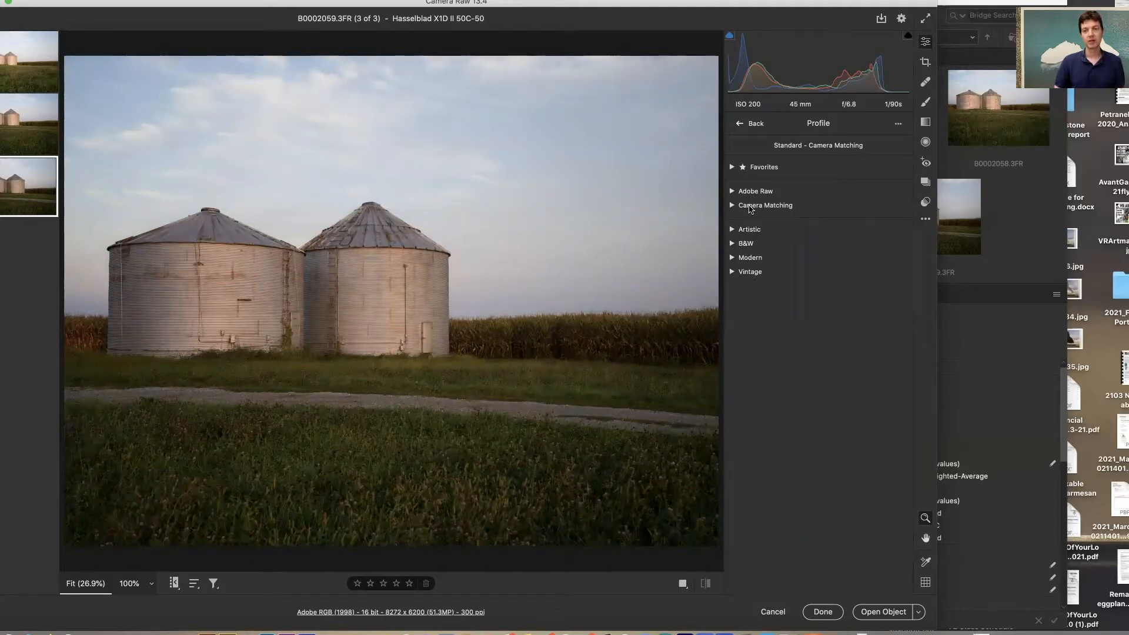
{"action": "left_click", "coordinate": [732, 167]}
{"action": "left_click", "coordinate": [732, 168]}
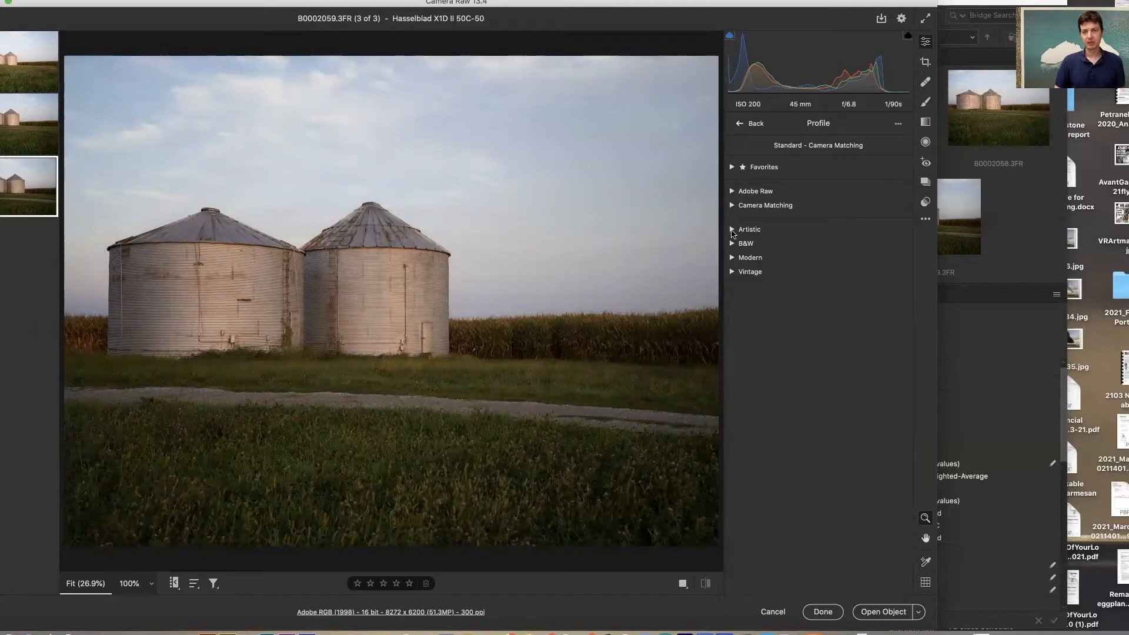
Add the Artistic 05 profile from the Artistic group to the favorites
{"action": "left_click", "coordinate": [732, 230]}
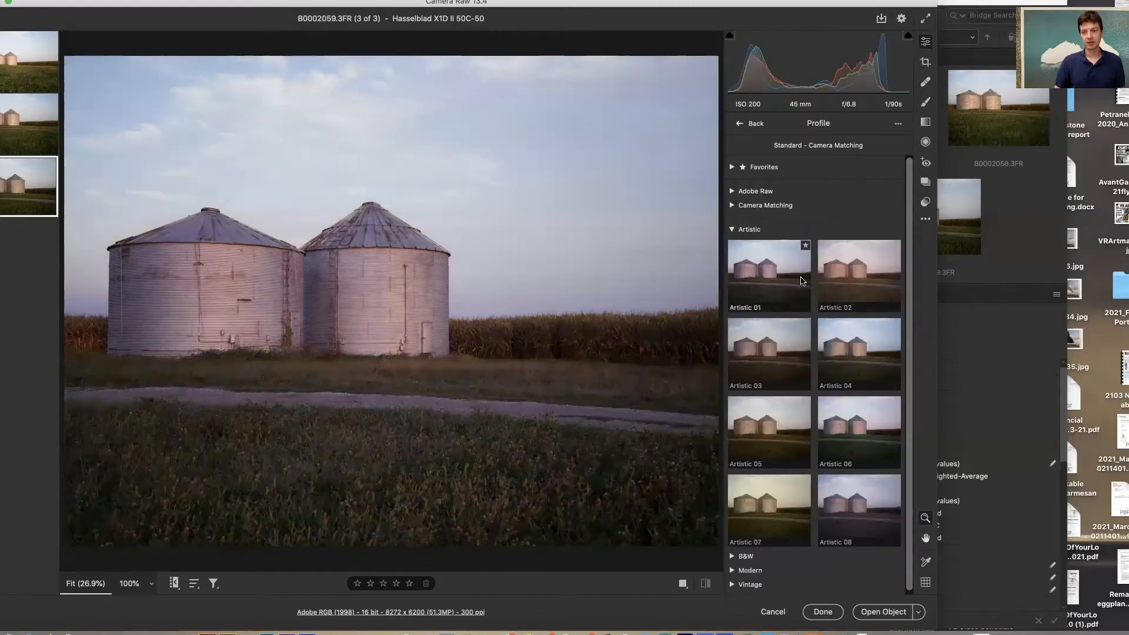
{"action": "scroll", "coordinate": [825, 390], "scroll_direction": "down", "scroll_amount": 1}
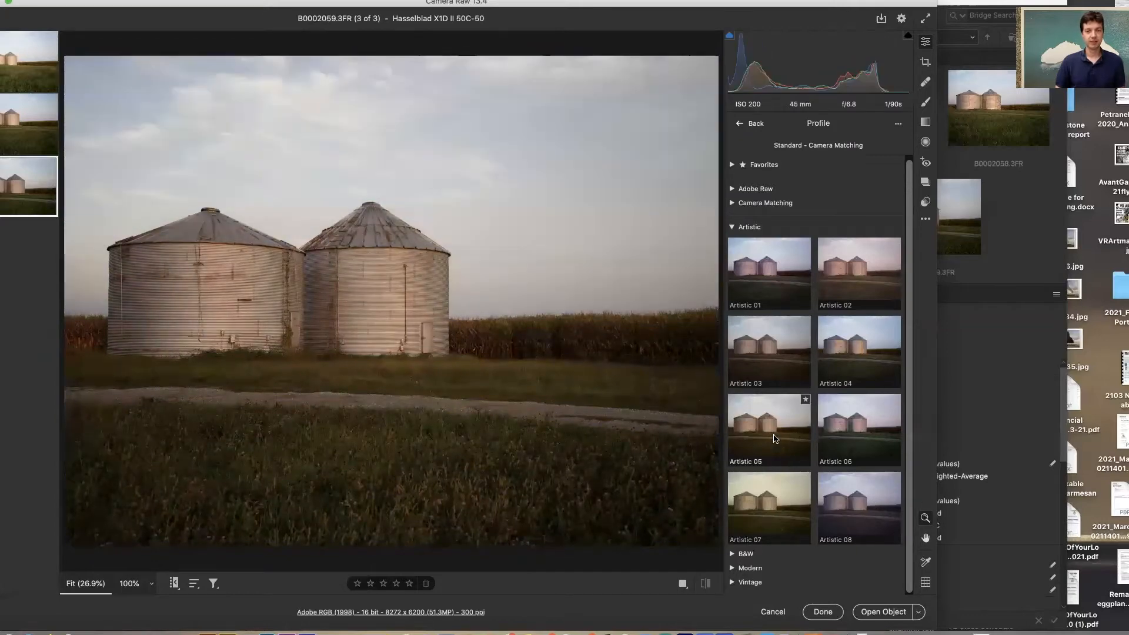
{"action": "left_click", "coordinate": [804, 400]}
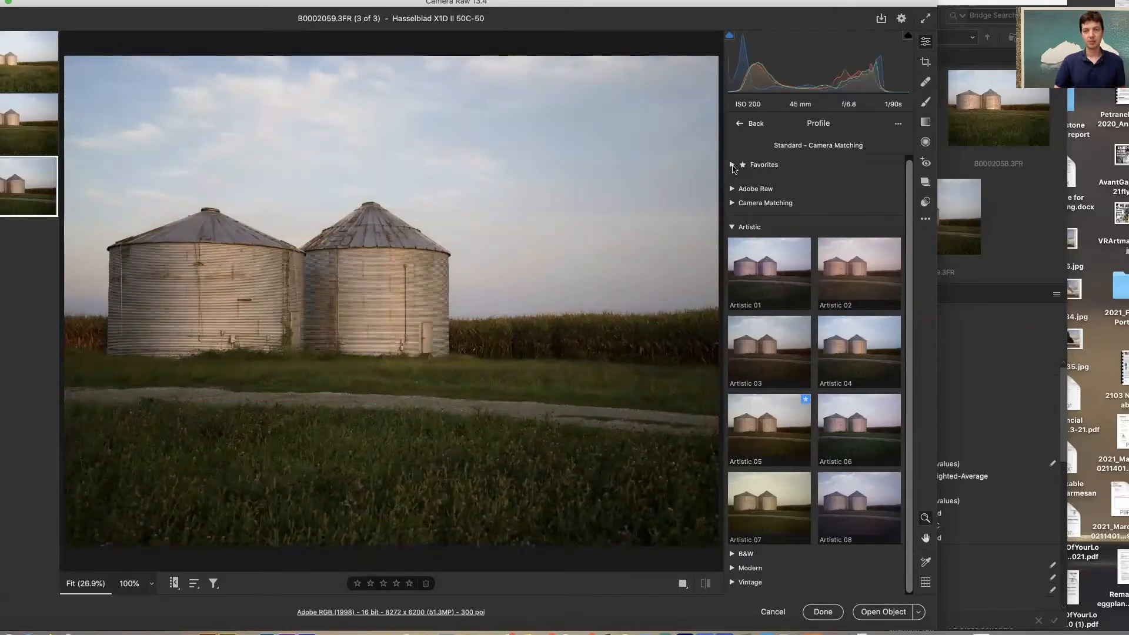
Try the favorite profile Artistic 05 on the silo photo and switch back to the Camera Matching Standard profile
{"action": "left_click", "coordinate": [733, 166]}
{"action": "scroll", "coordinate": [799, 335], "scroll_direction": "down", "scroll_amount": 2}
{"action": "scroll", "coordinate": [798, 338], "scroll_direction": "down", "scroll_amount": 2}
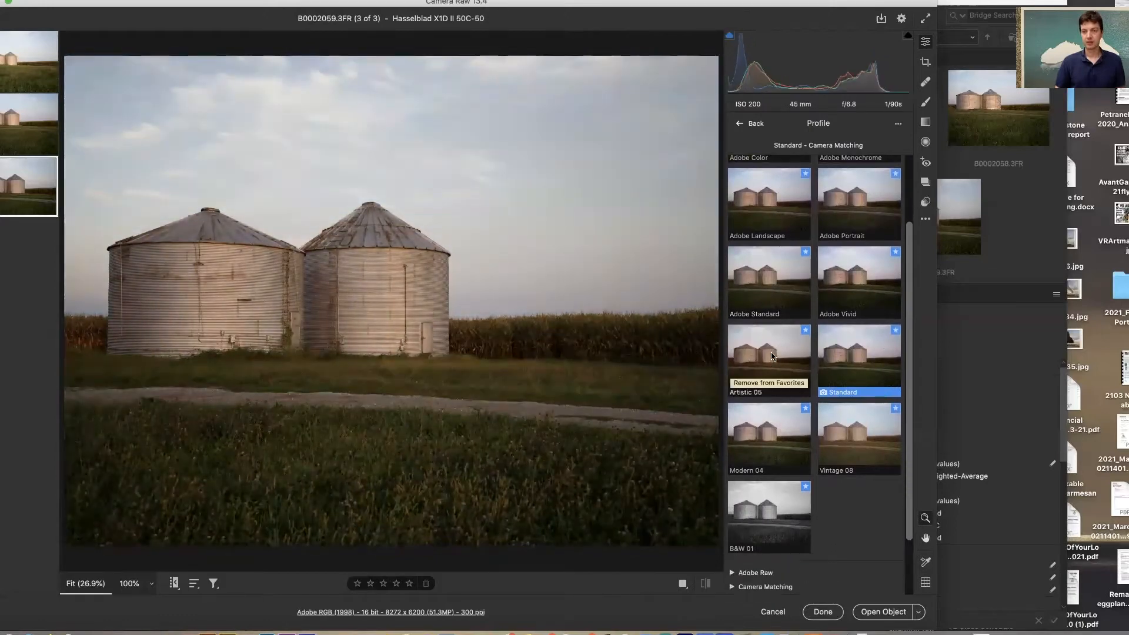
{"action": "left_click", "coordinate": [770, 350]}
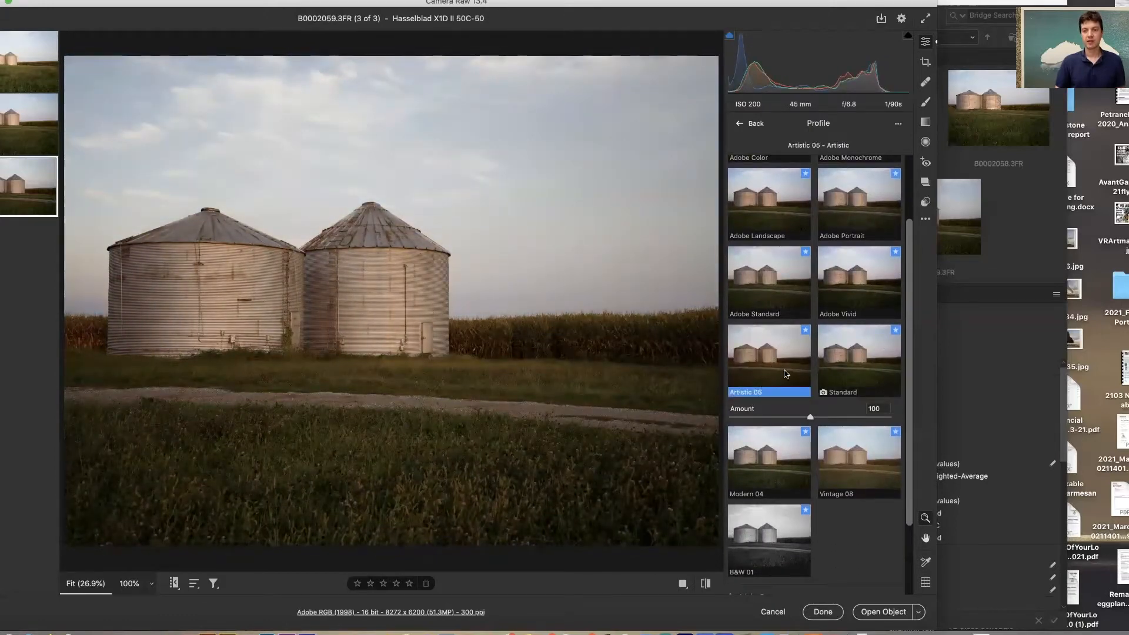
{"action": "left_click", "coordinate": [861, 362]}
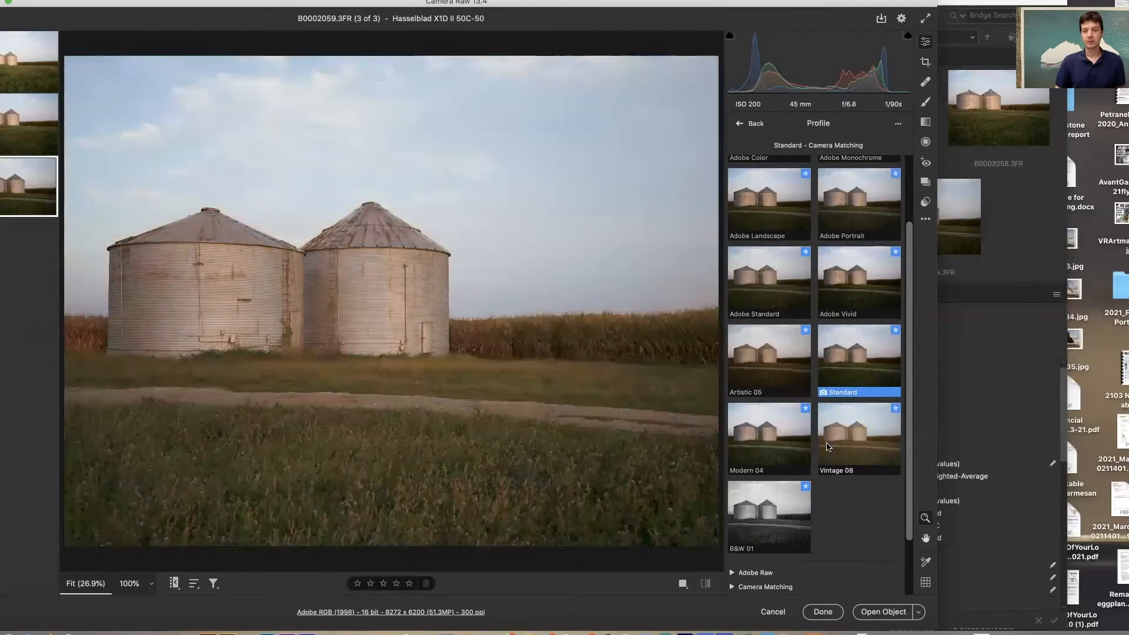
{"action": "left_click", "coordinate": [740, 124]}
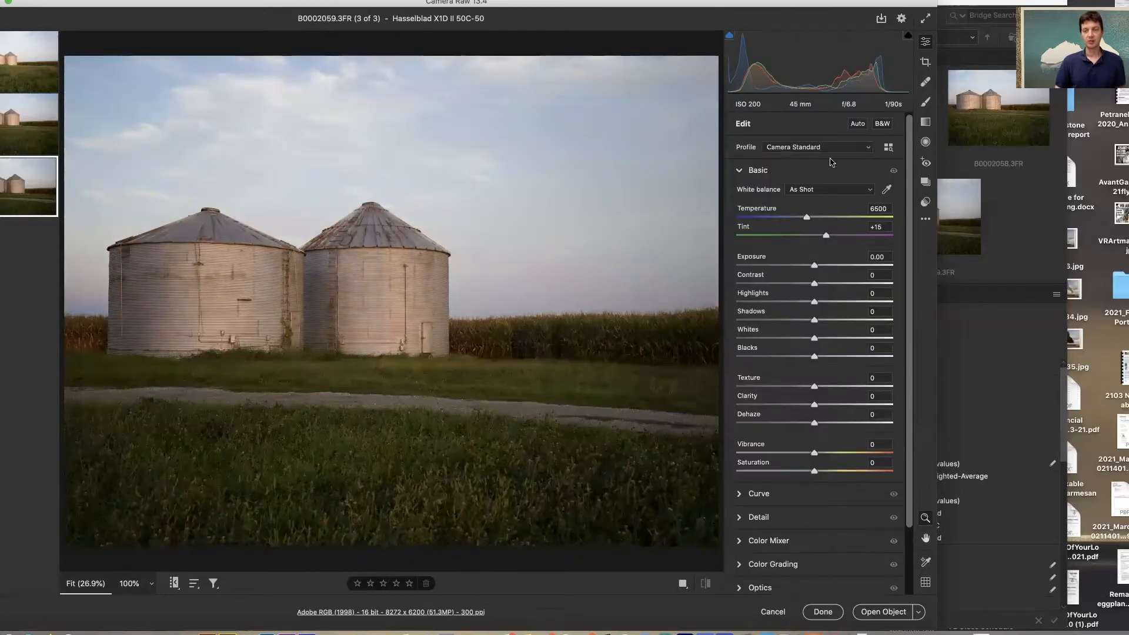
Remove Adobe Monochrome, Adobe Standard and Adobe Vivid from the favorite profiles and add Adobe Neutral to them
{"action": "left_click", "coordinate": [867, 152]}
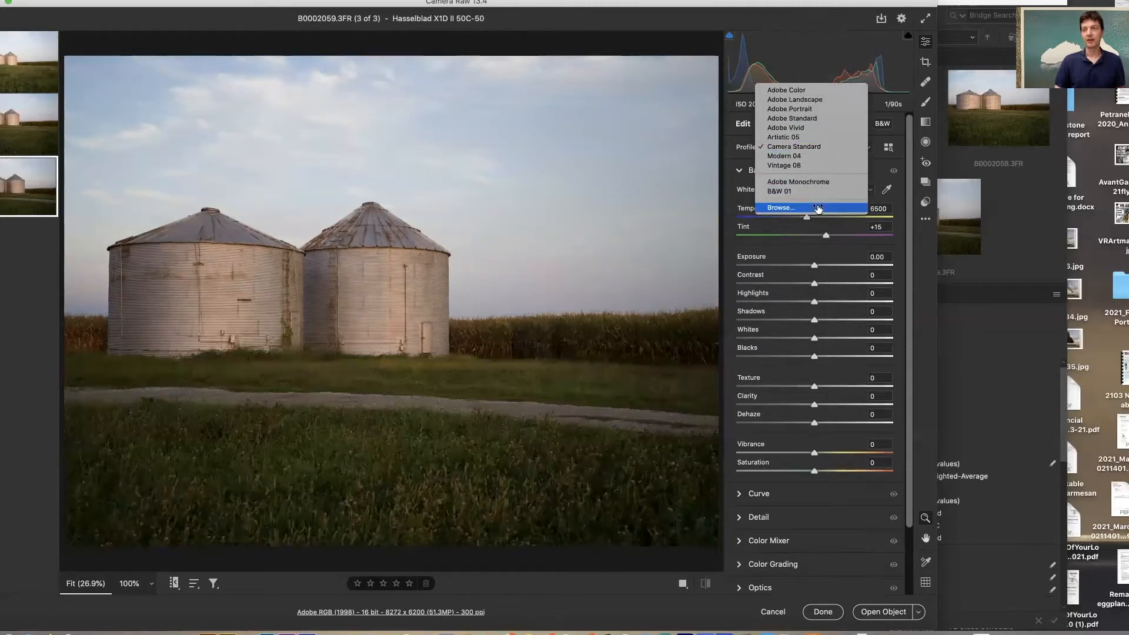
{"action": "left_click", "coordinate": [889, 149]}
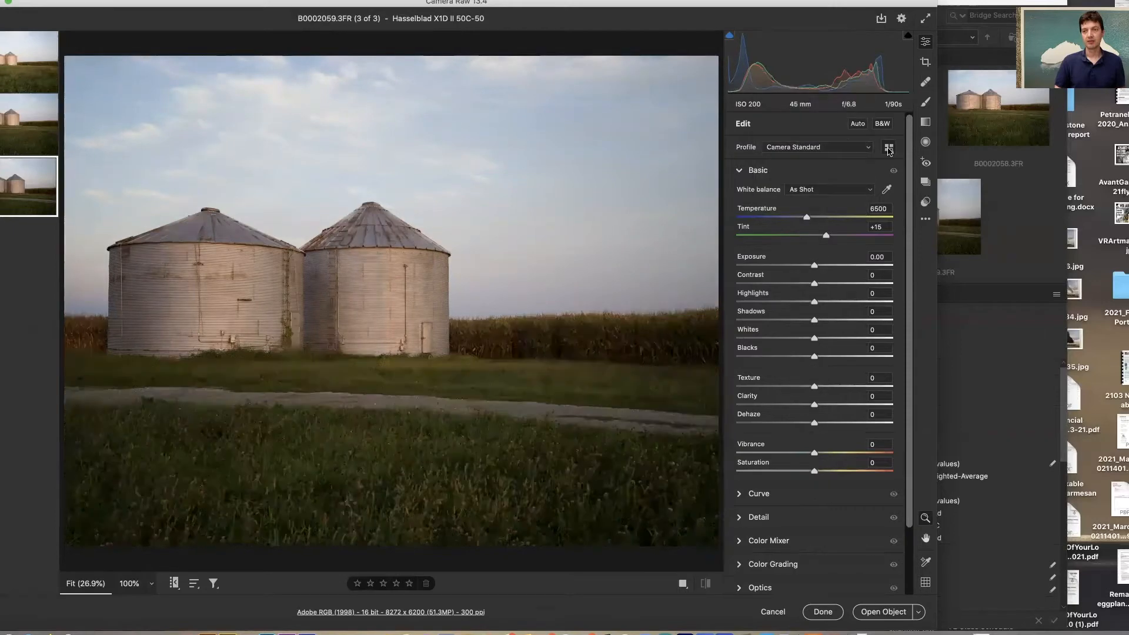
{"action": "left_click", "coordinate": [889, 149]}
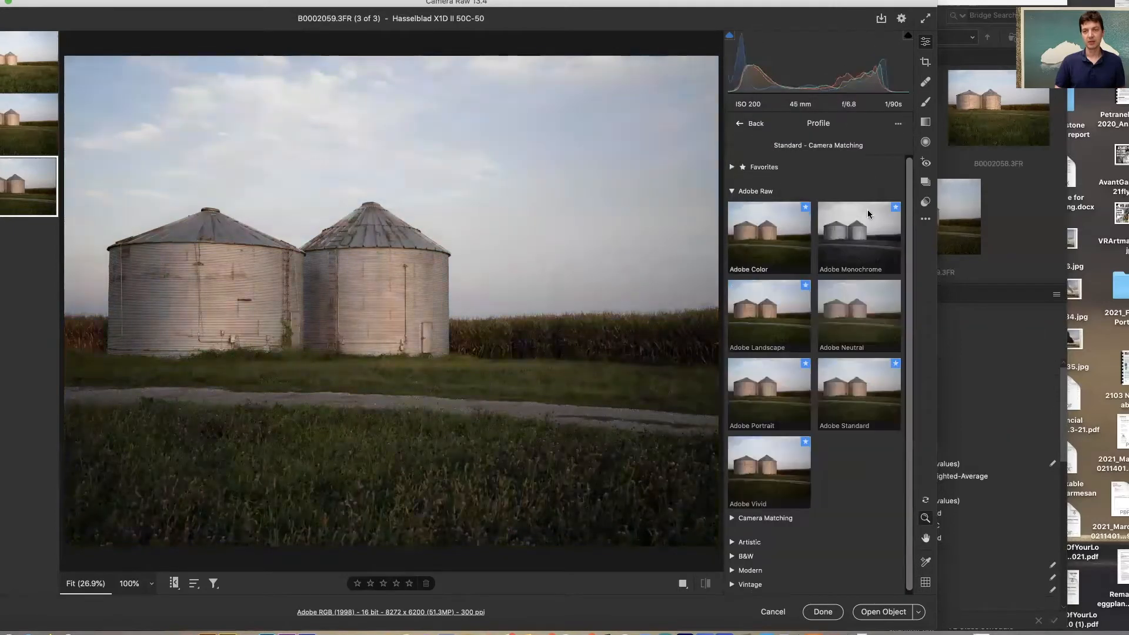
{"action": "left_click", "coordinate": [894, 207]}
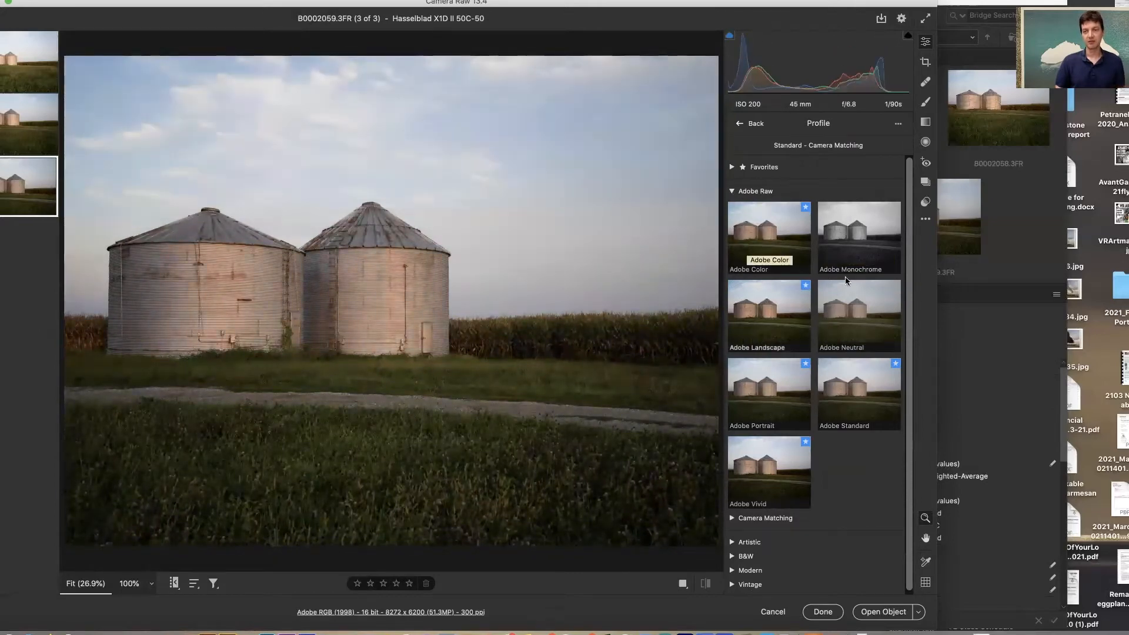
{"action": "left_click", "coordinate": [895, 285]}
{"action": "left_click", "coordinate": [895, 363]}
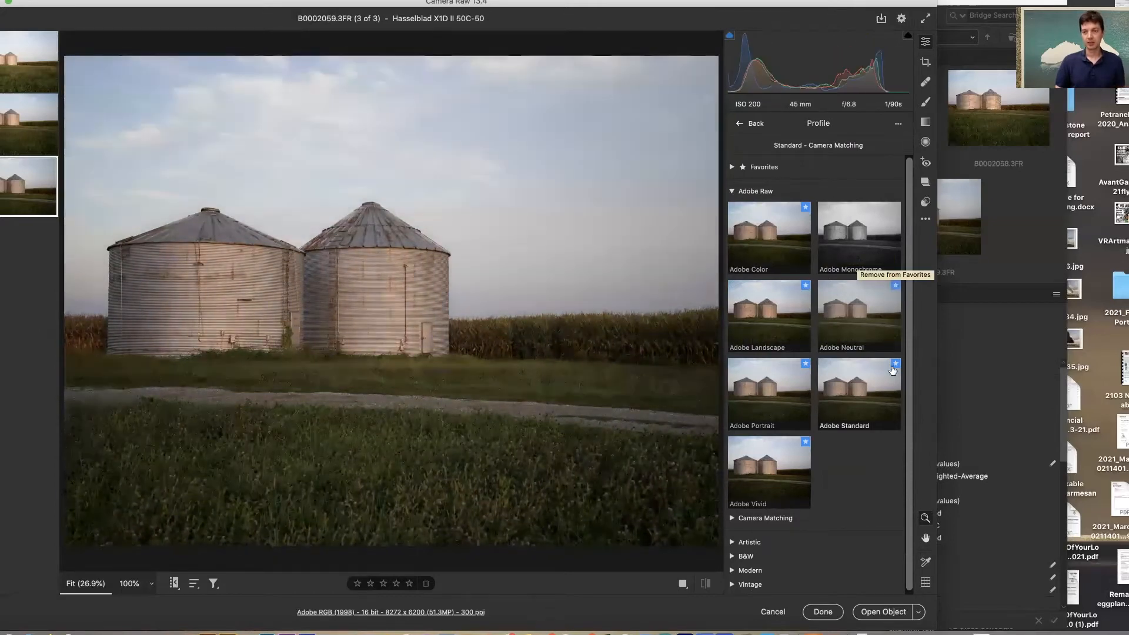
{"action": "left_click", "coordinate": [805, 444]}
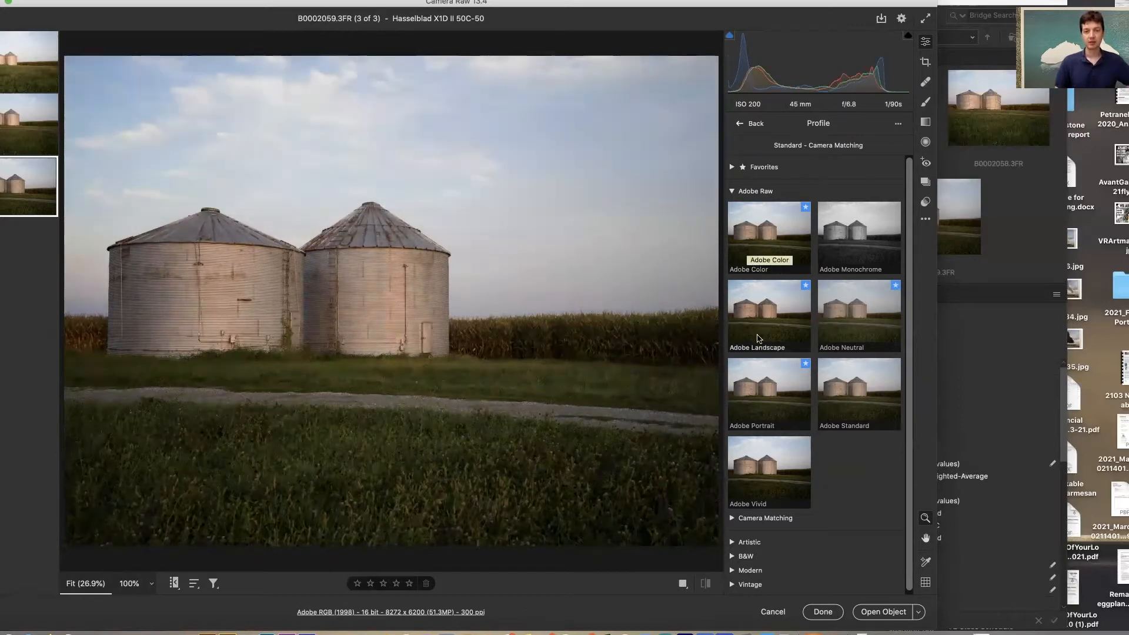
{"action": "left_click", "coordinate": [732, 191]}
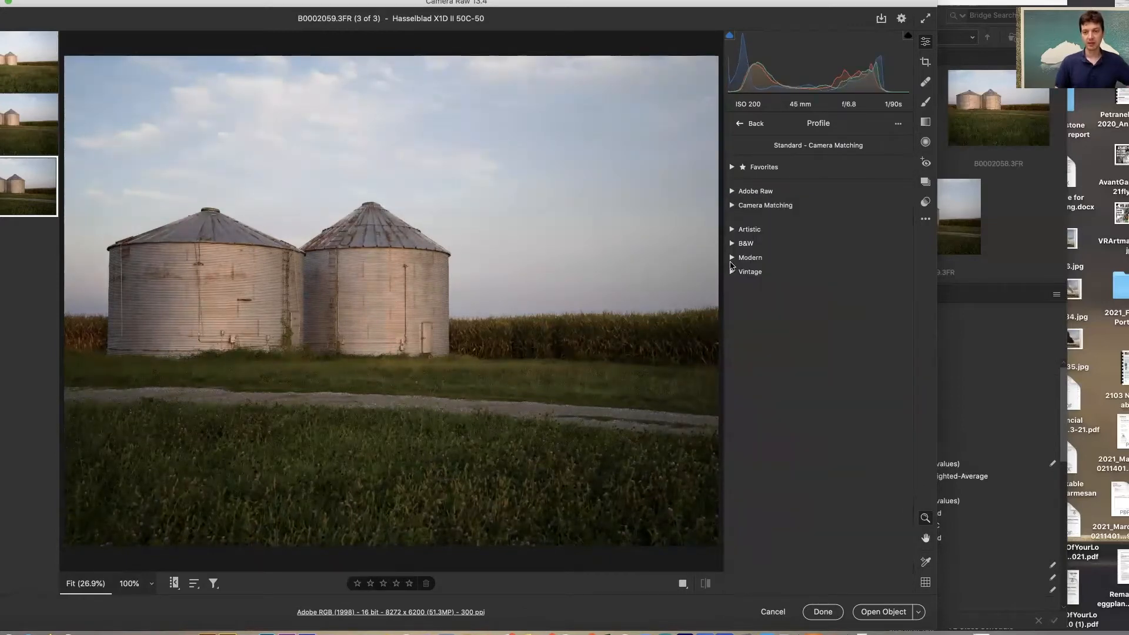
Look through the Modern profiles, apply the Vintage 03 profile to B0002059.3FR and return to the edit settings
{"action": "left_click", "coordinate": [732, 257]}
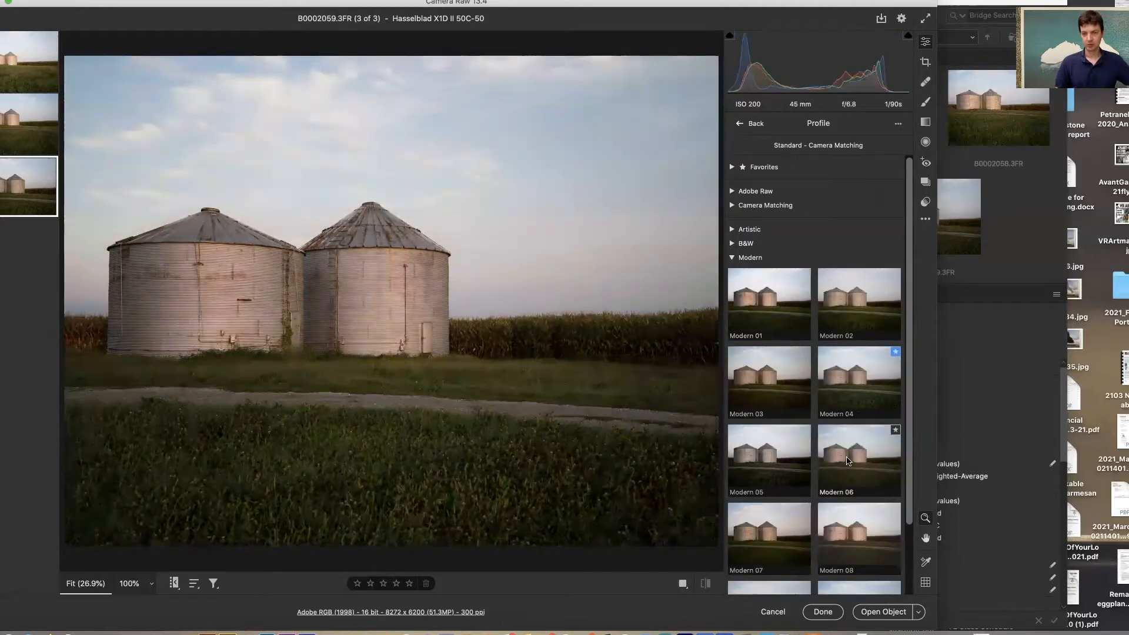
{"action": "left_click", "coordinate": [732, 257]}
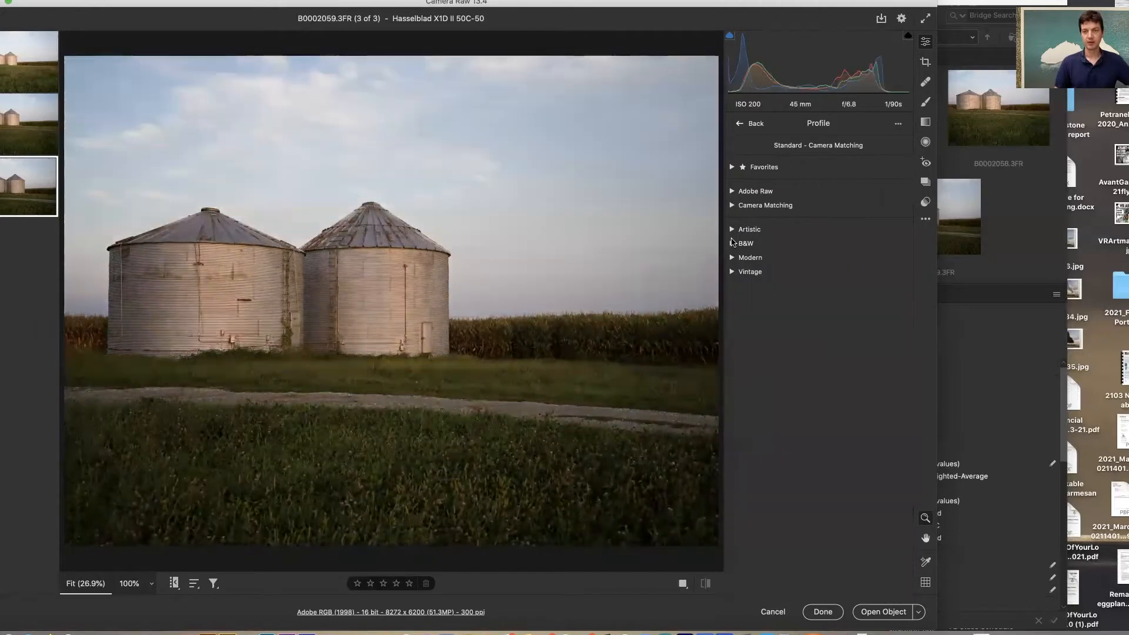
{"action": "left_click", "coordinate": [733, 272]}
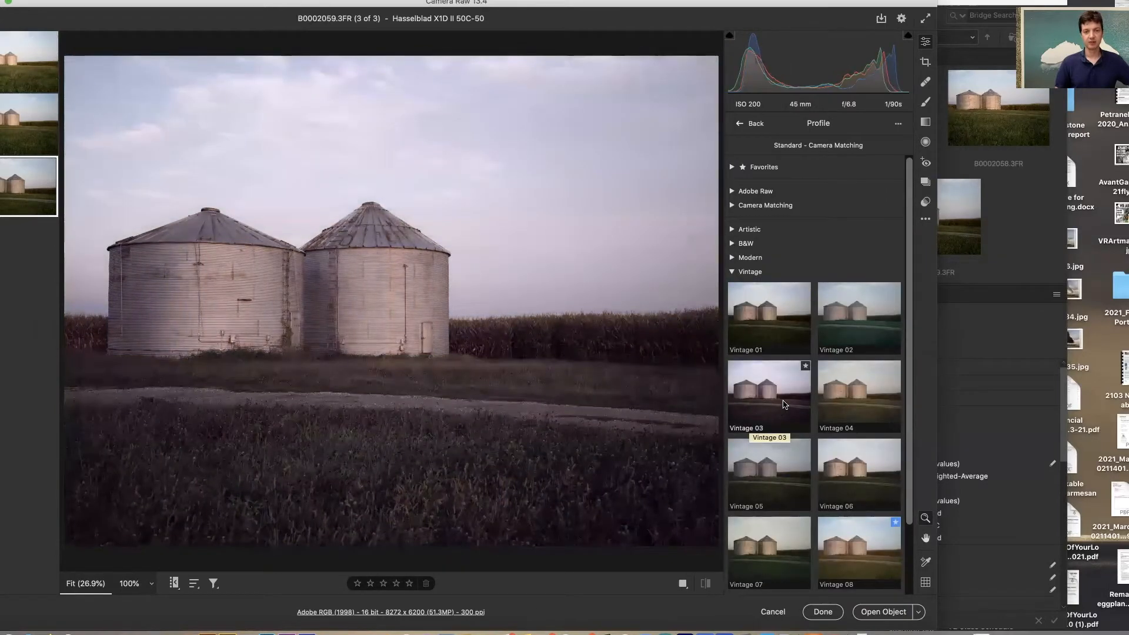
{"action": "left_click", "coordinate": [782, 404]}
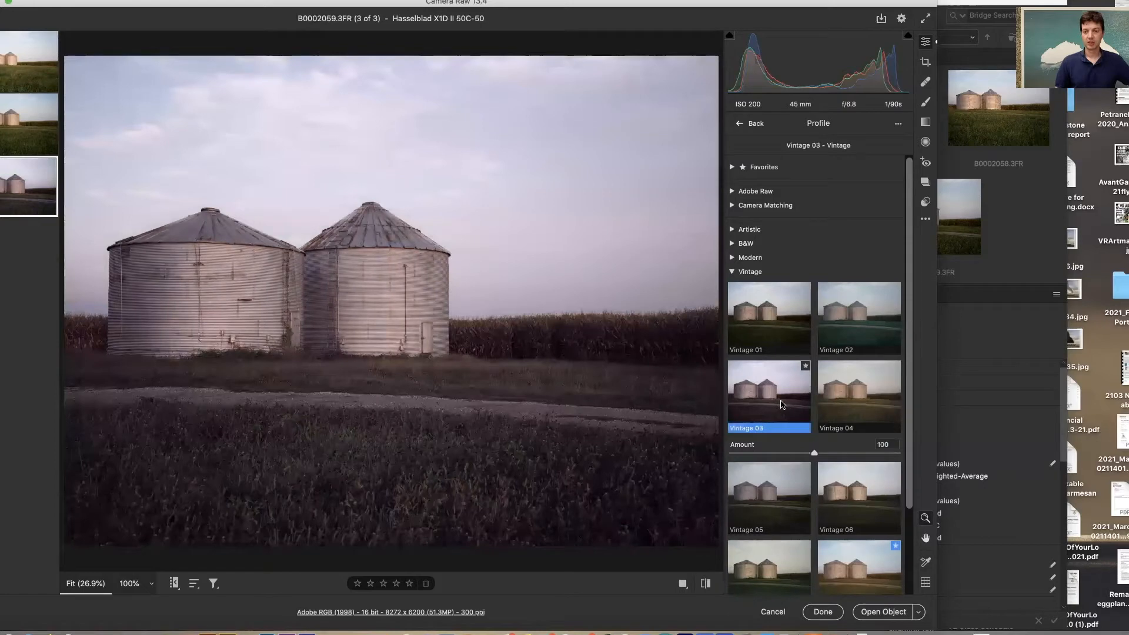
{"action": "left_click", "coordinate": [737, 125]}
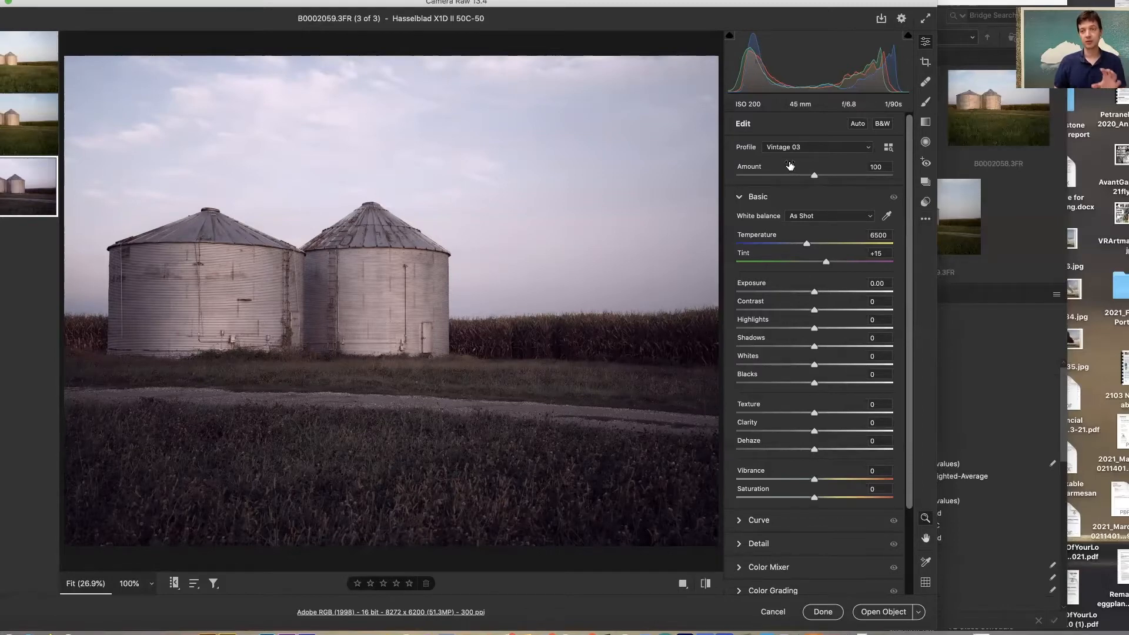
Switch to photo B0002058.3FR and add the Creative preset Cool Light to the favorite presets
{"action": "left_click", "coordinate": [40, 131]}
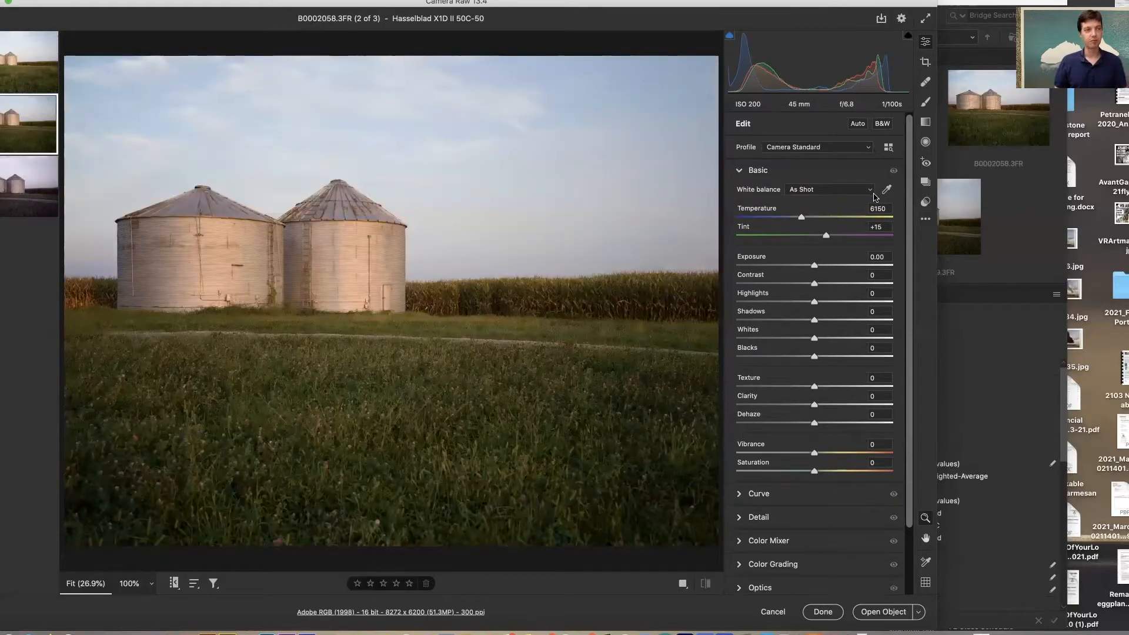
{"action": "left_click", "coordinate": [925, 203]}
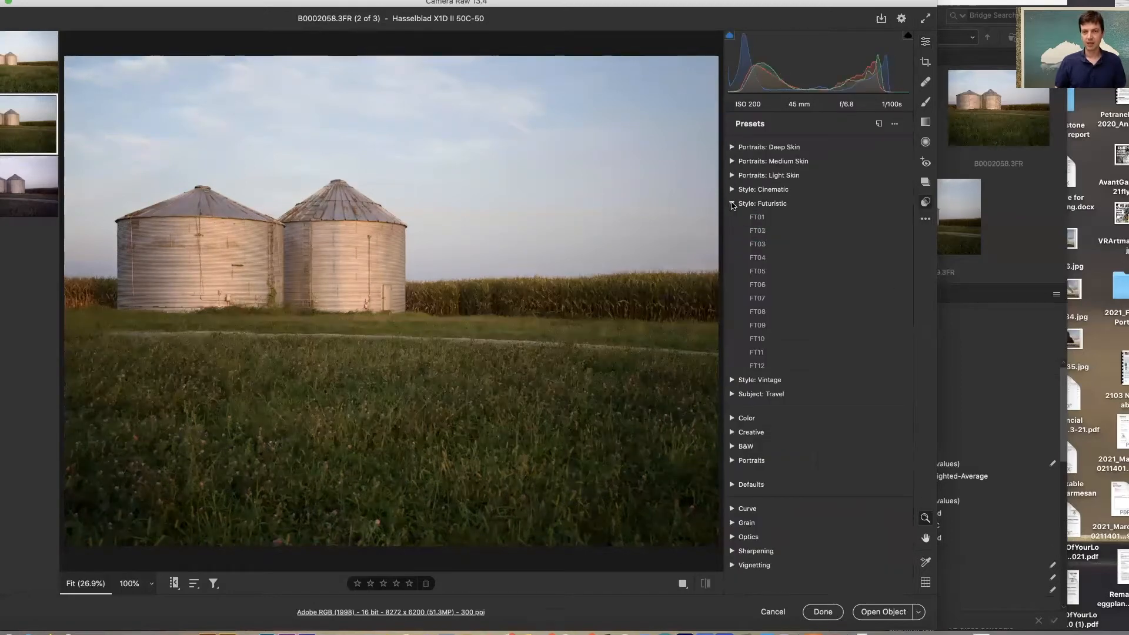
{"action": "left_click", "coordinate": [732, 203]}
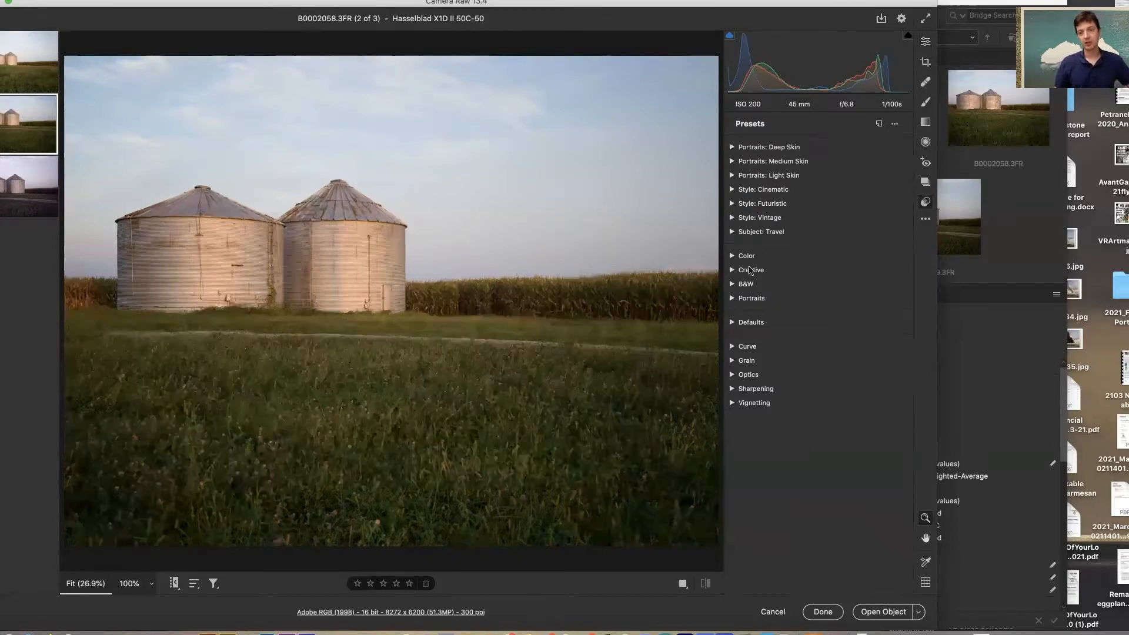
{"action": "left_click", "coordinate": [733, 272]}
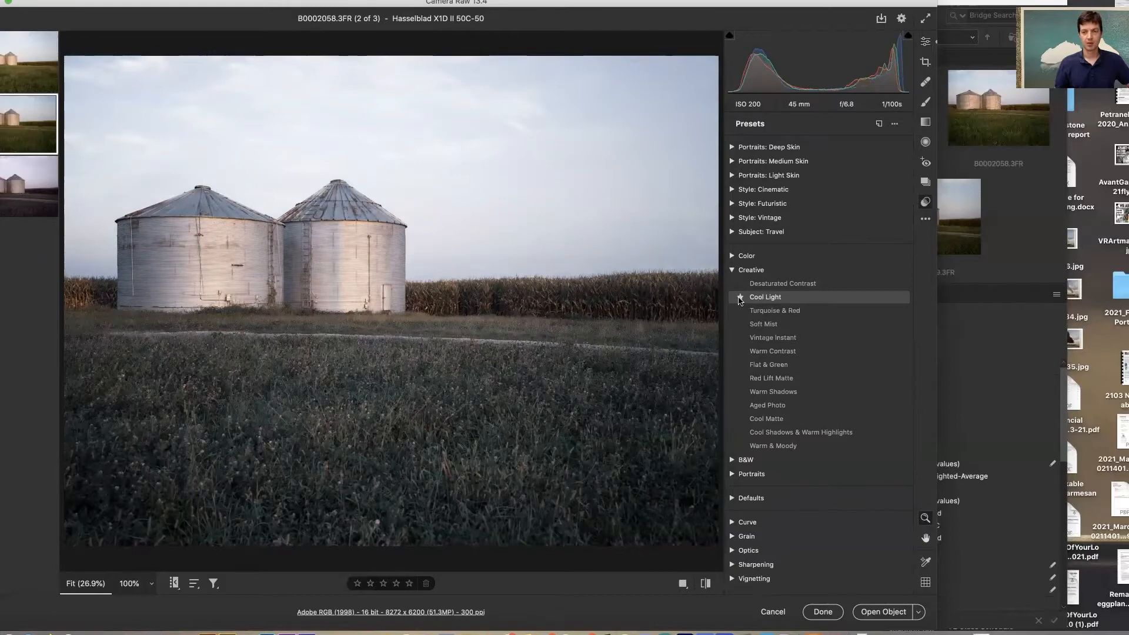
{"action": "left_click", "coordinate": [740, 298]}
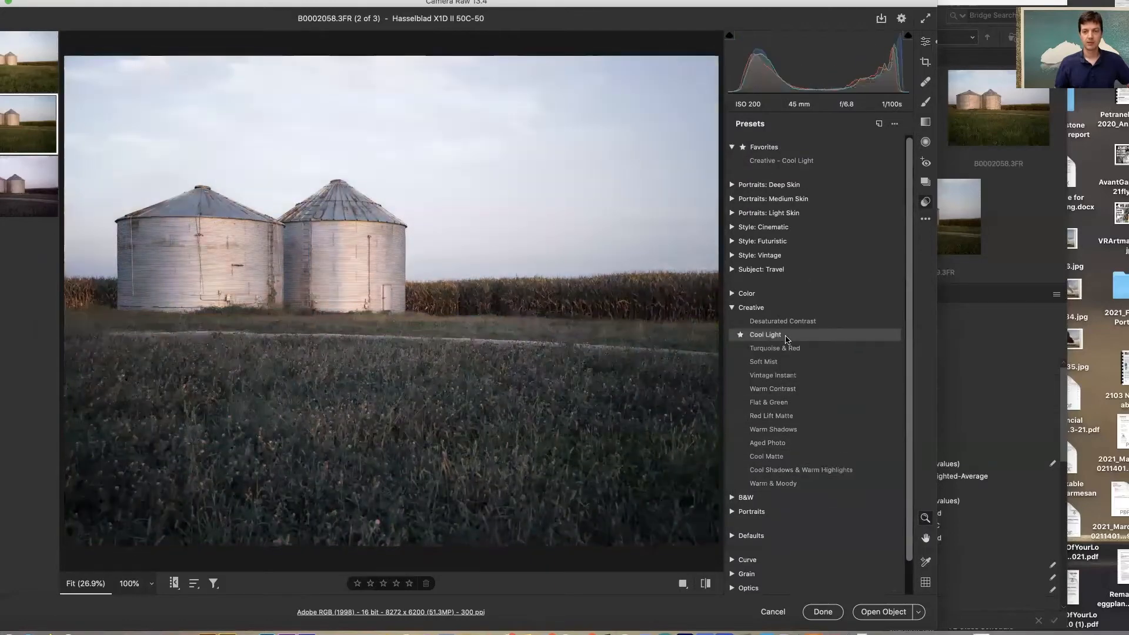
Apply the Cool Light preset to B0002058.3FR and show the edit settings it changed
{"action": "left_click", "coordinate": [785, 334]}
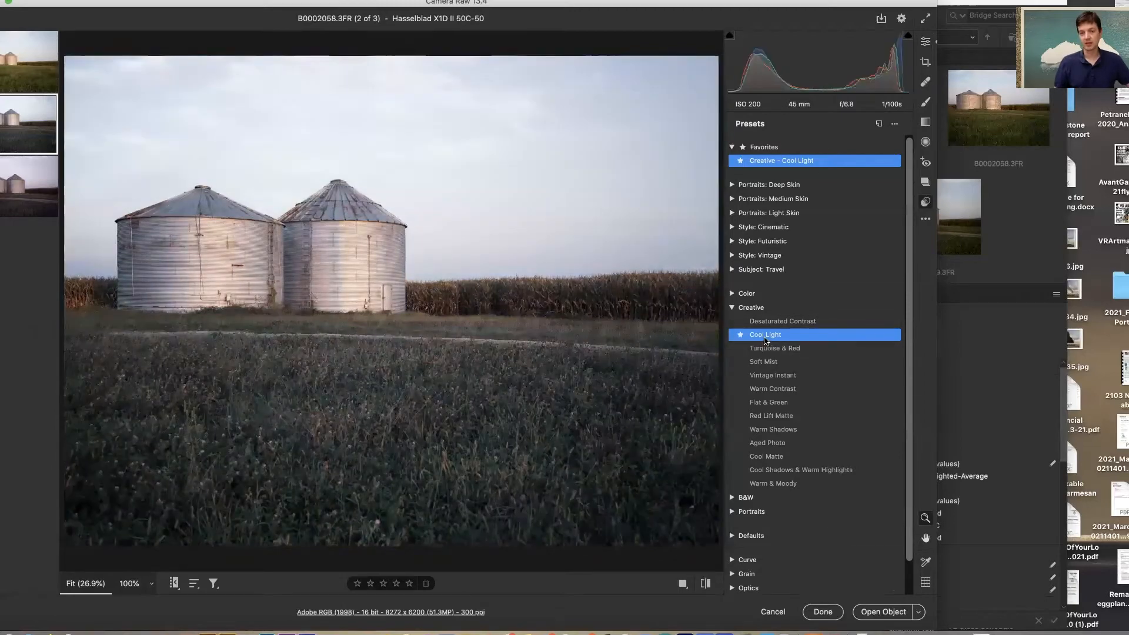
{"action": "left_click", "coordinate": [766, 339]}
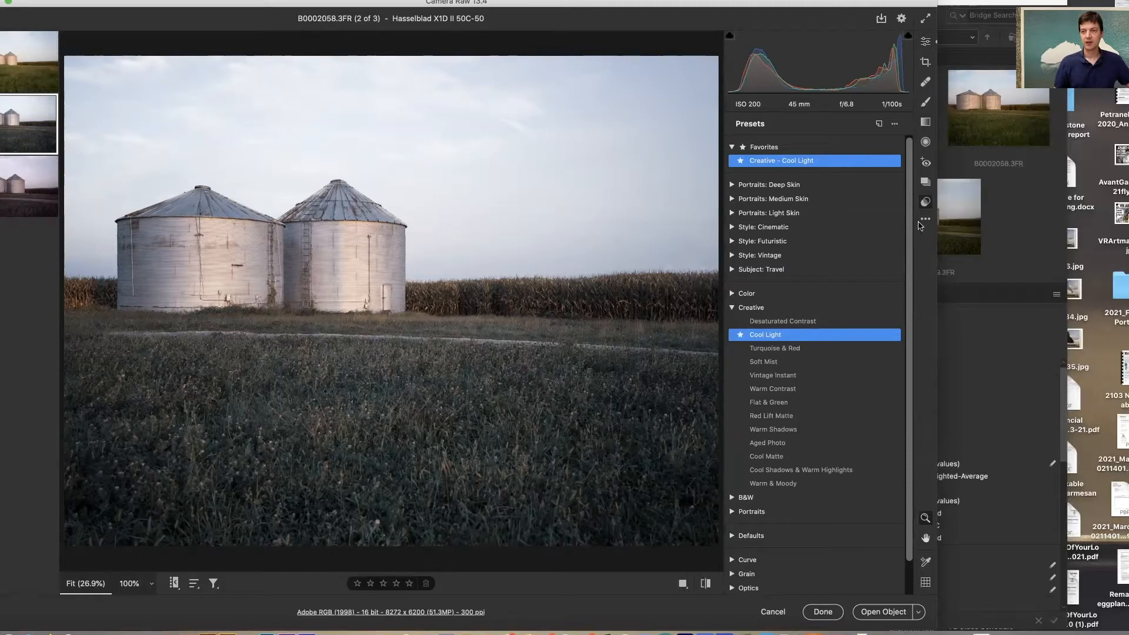
{"action": "left_click", "coordinate": [925, 42]}
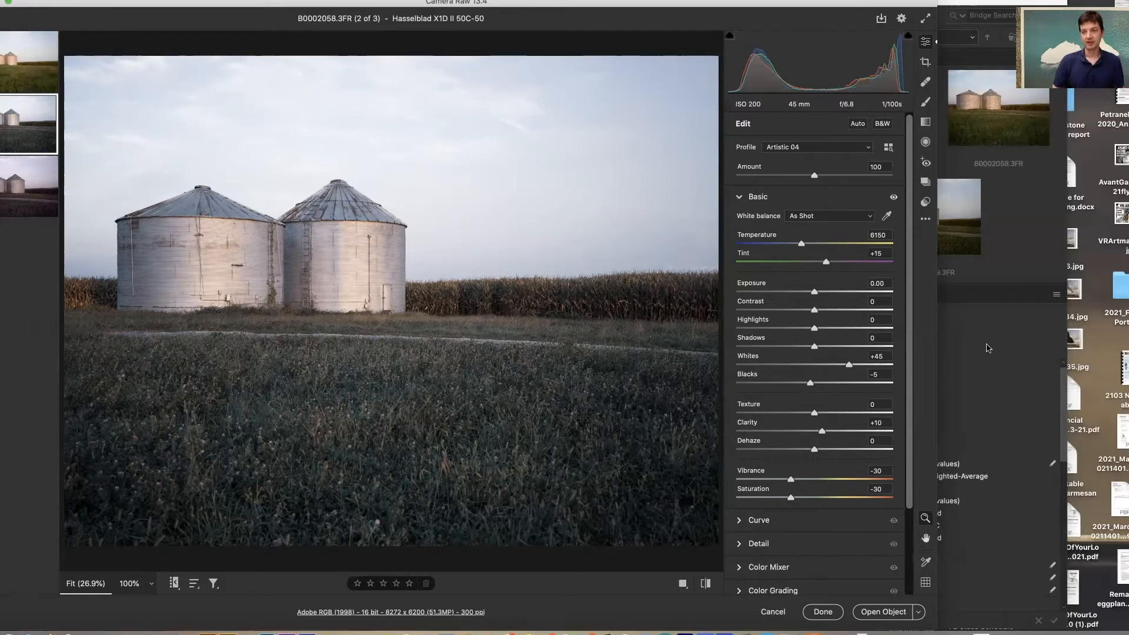
Apply the Creative preset Soft Mist to B0002058.3FR and show the edit settings it changed
{"action": "left_click", "coordinate": [926, 201]}
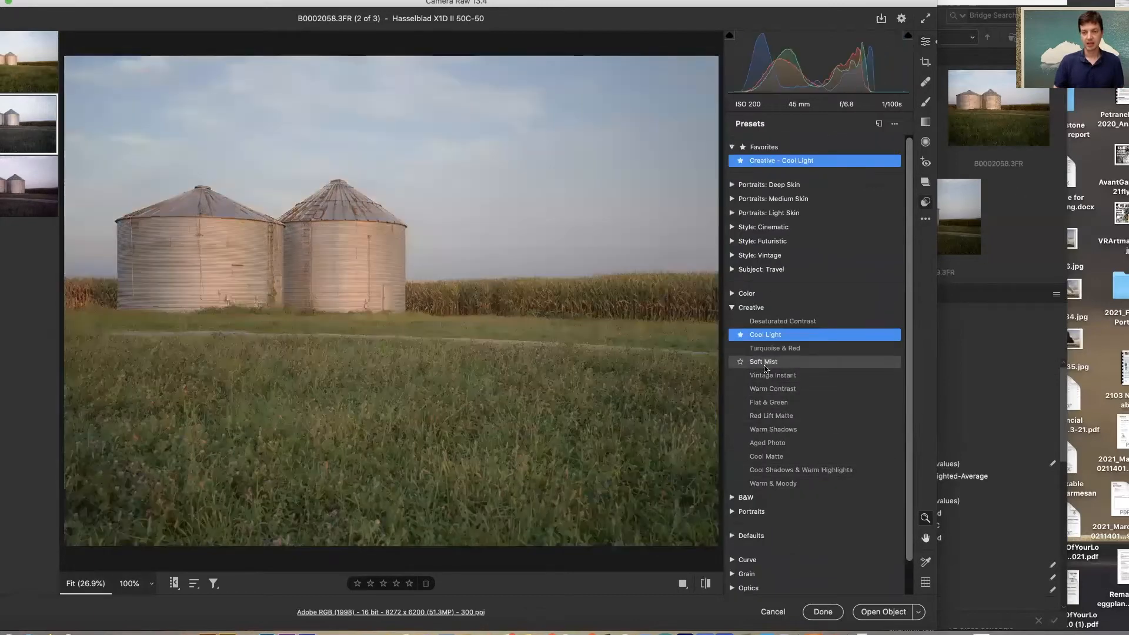
{"action": "left_click", "coordinate": [763, 363]}
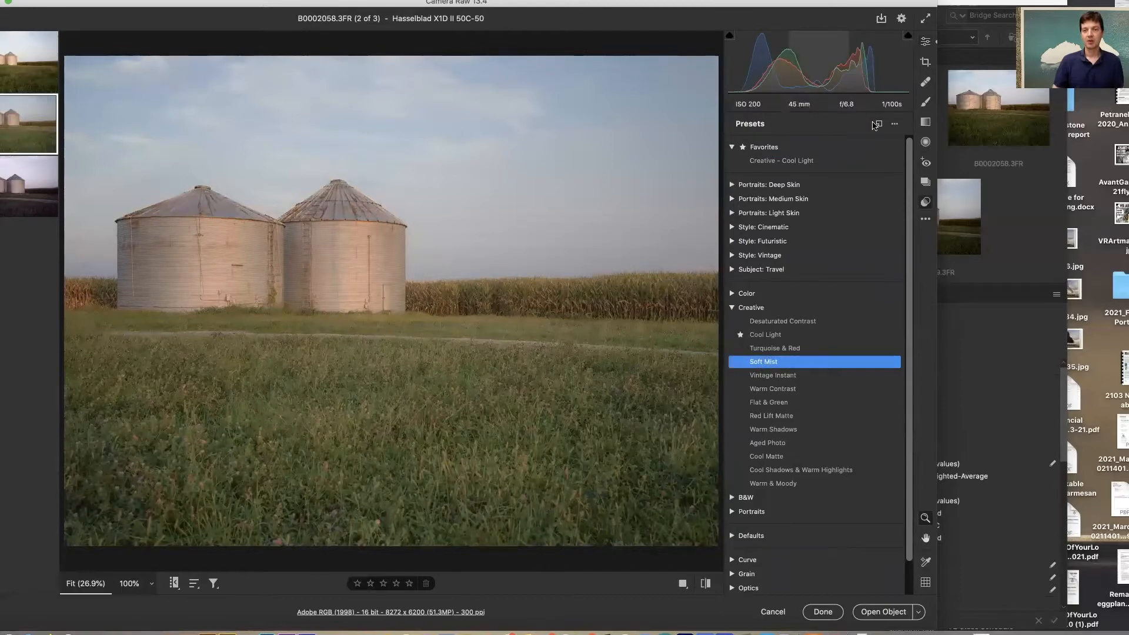
{"action": "left_click", "coordinate": [925, 42]}
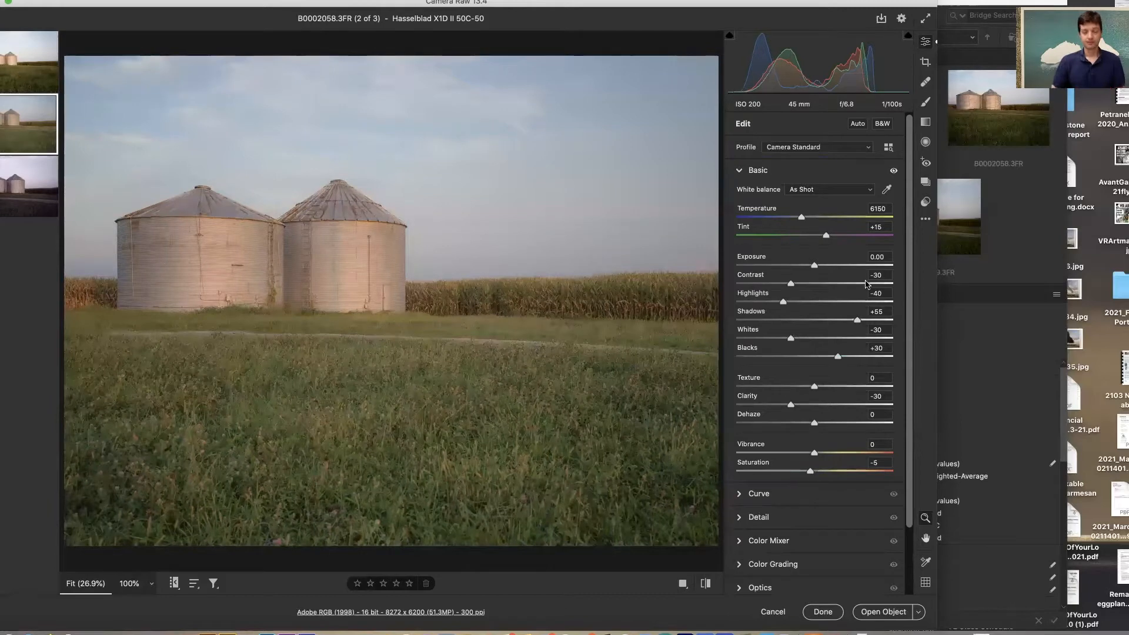
Apply the Creative preset Cool Light on top of Soft Mist and show the combined edit settings
{"action": "left_click", "coordinate": [926, 182]}
{"action": "left_click", "coordinate": [923, 203]}
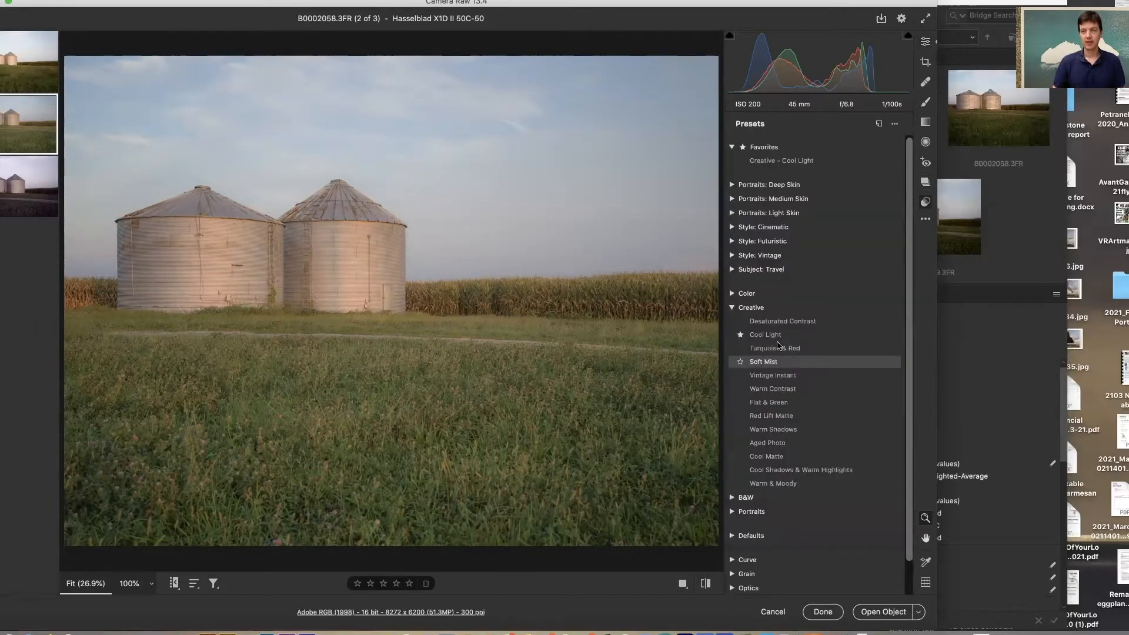
{"action": "left_click", "coordinate": [809, 334]}
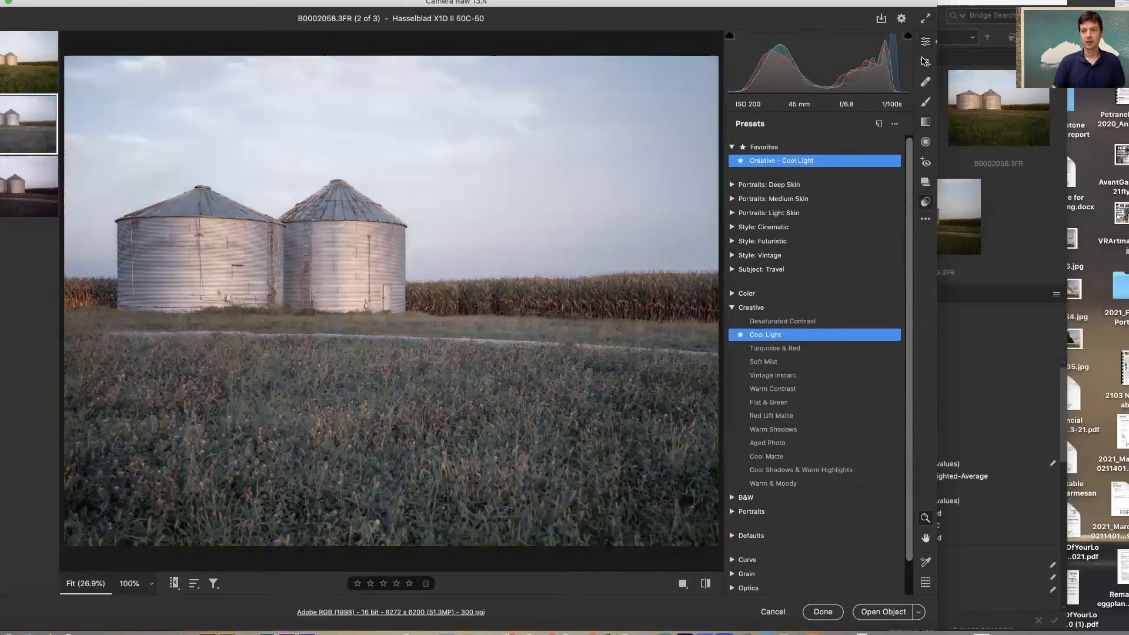
{"action": "left_click", "coordinate": [924, 42]}
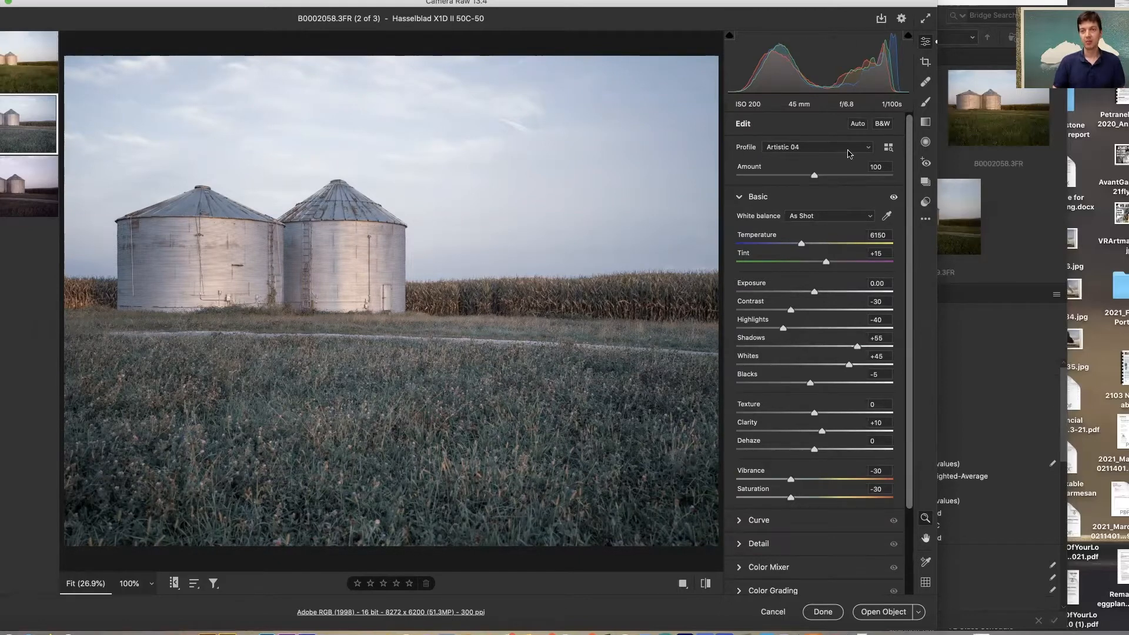
Set the profile to Camera Standard, reapply the favorite preset Cool Light and return to the edit settings
{"action": "left_click", "coordinate": [868, 151]}
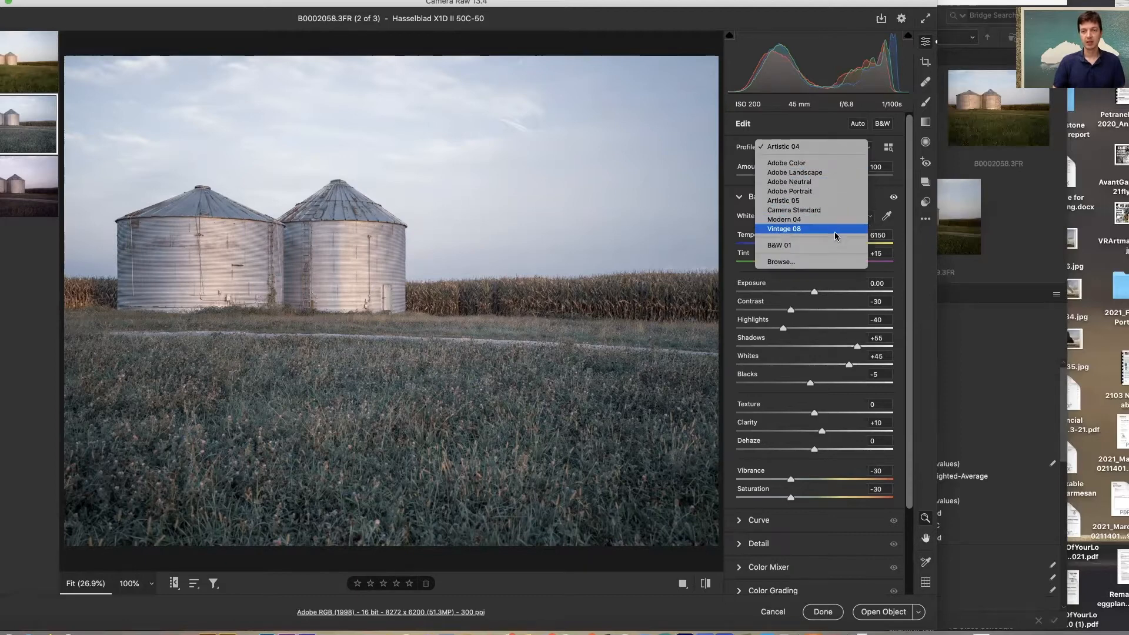
{"action": "left_click", "coordinate": [825, 215]}
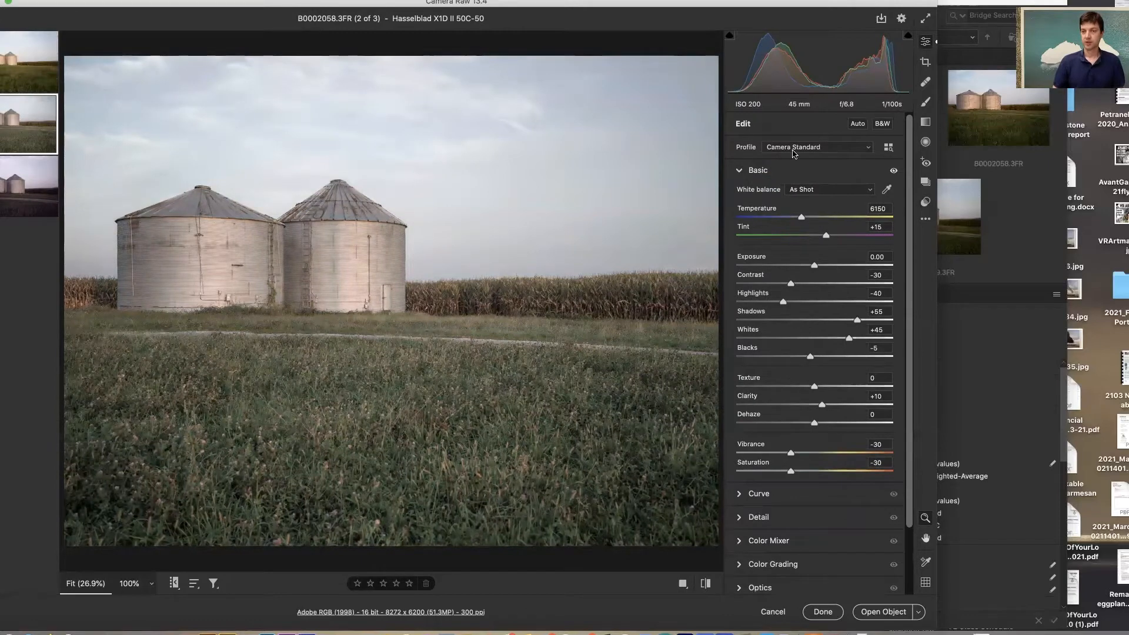
{"action": "left_click", "coordinate": [926, 203]}
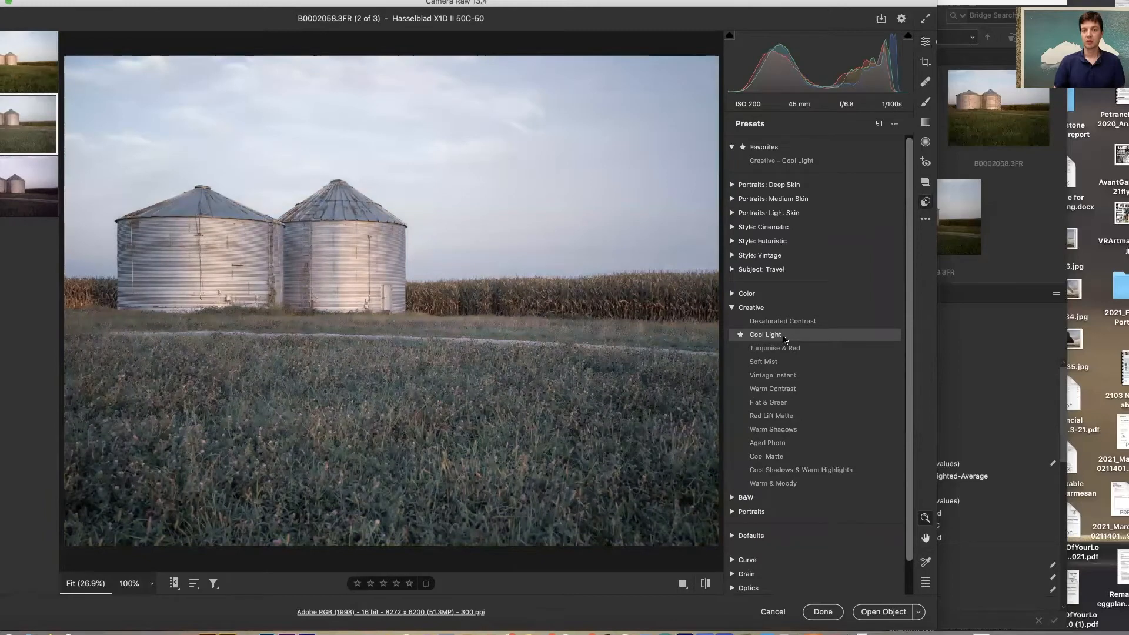
{"action": "left_click", "coordinate": [790, 163]}
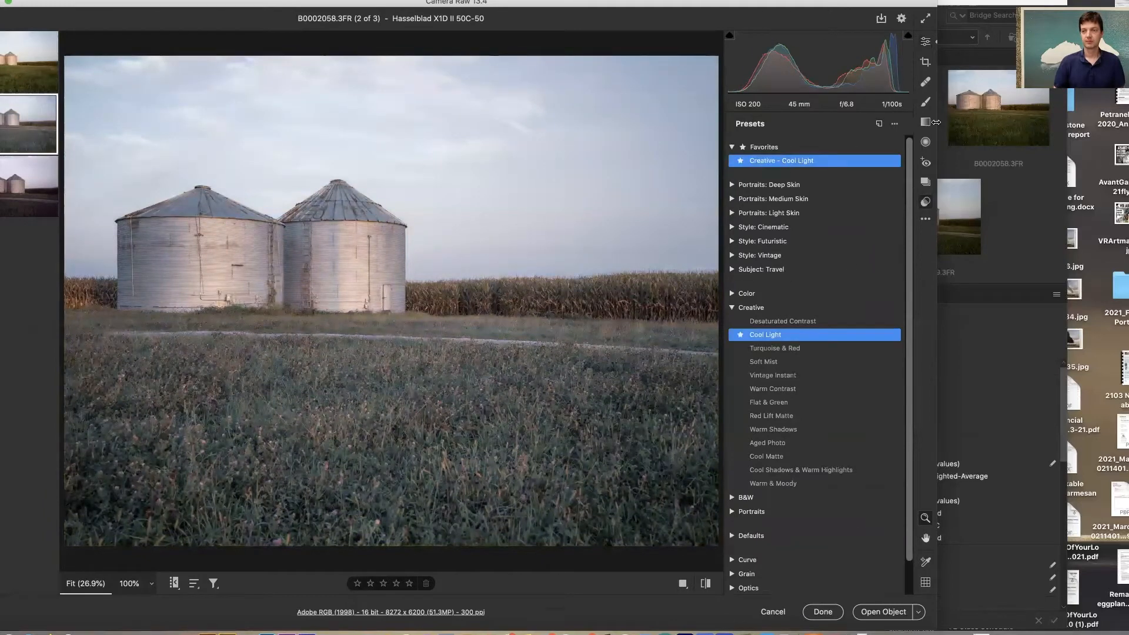
{"action": "left_click", "coordinate": [926, 44]}
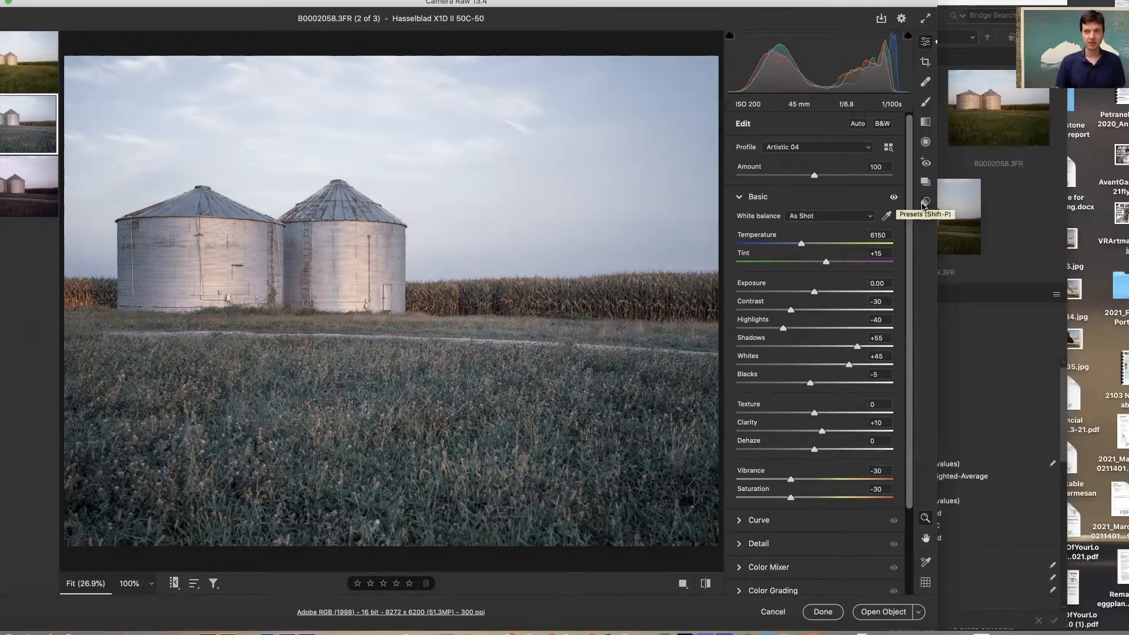
Undo and redo the last Cool Light application, and step back to the Soft Mist settings of B0002058.3FR
{"action": "left_click", "coordinate": [107, 1]}
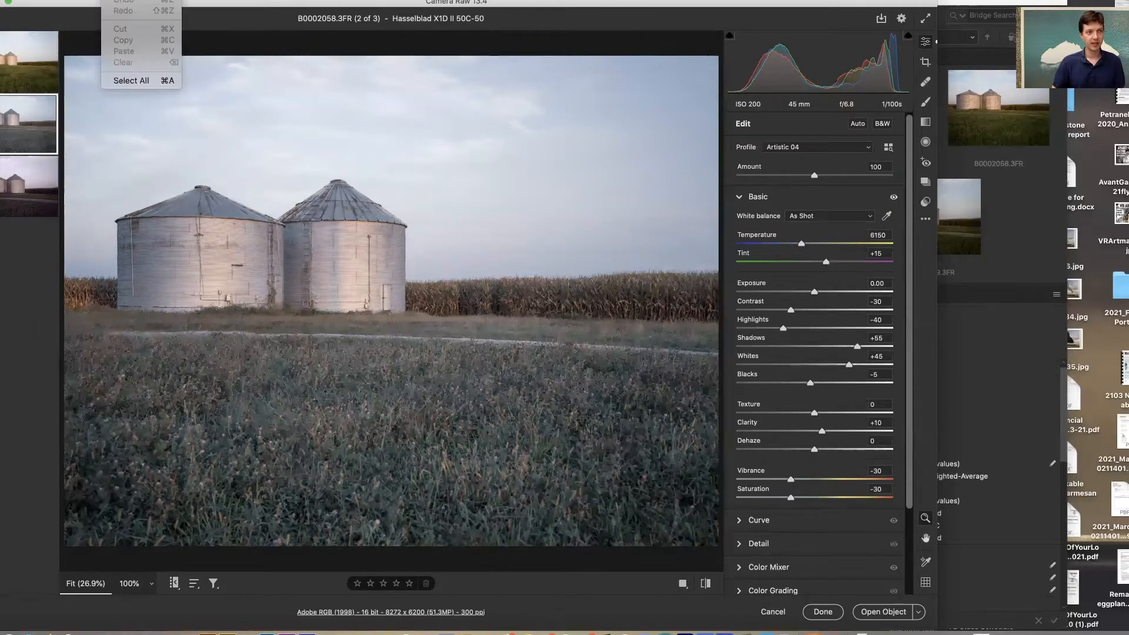
{"action": "left_click", "coordinate": [300, 76]}
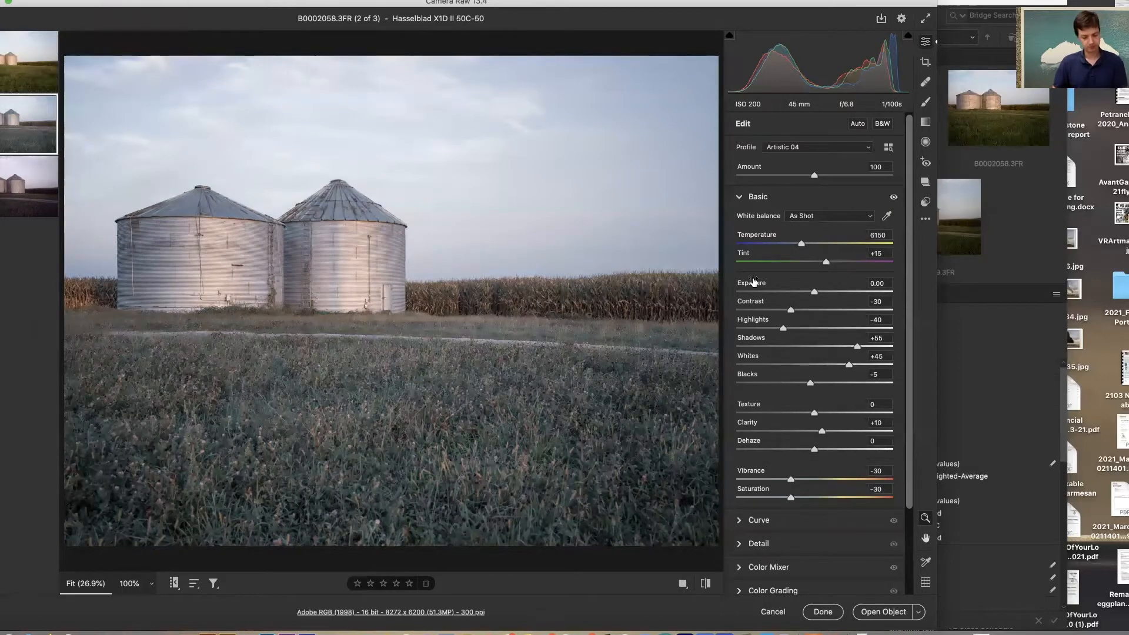
{"action": "key", "text": "super+z"}
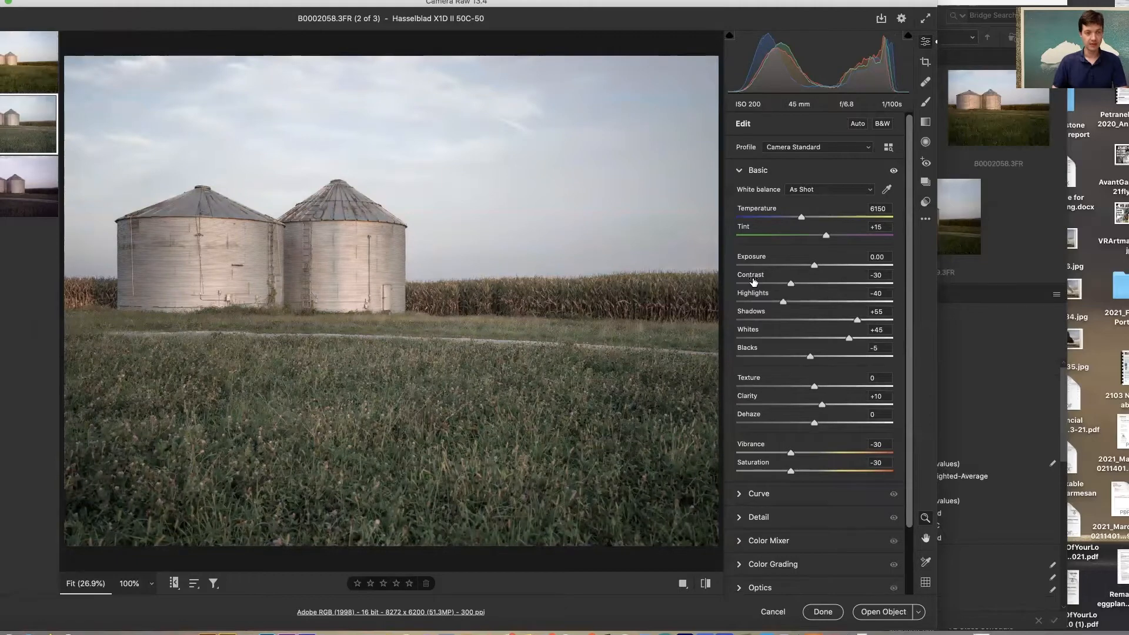
{"action": "key", "text": "super+shift+z"}
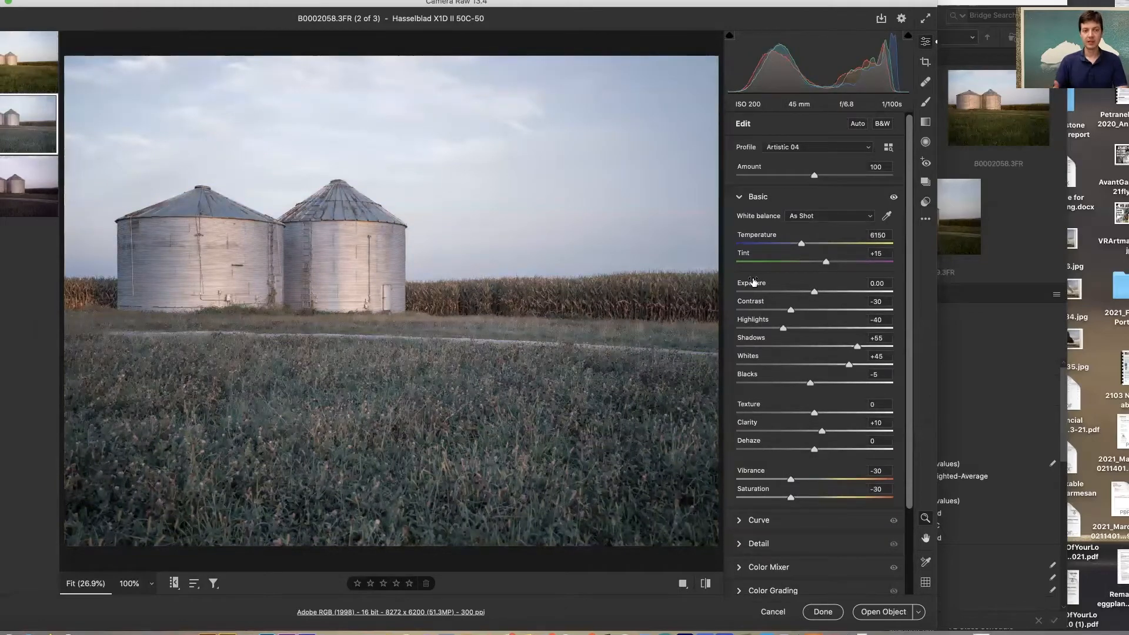
{"action": "key", "text": "super+z"}
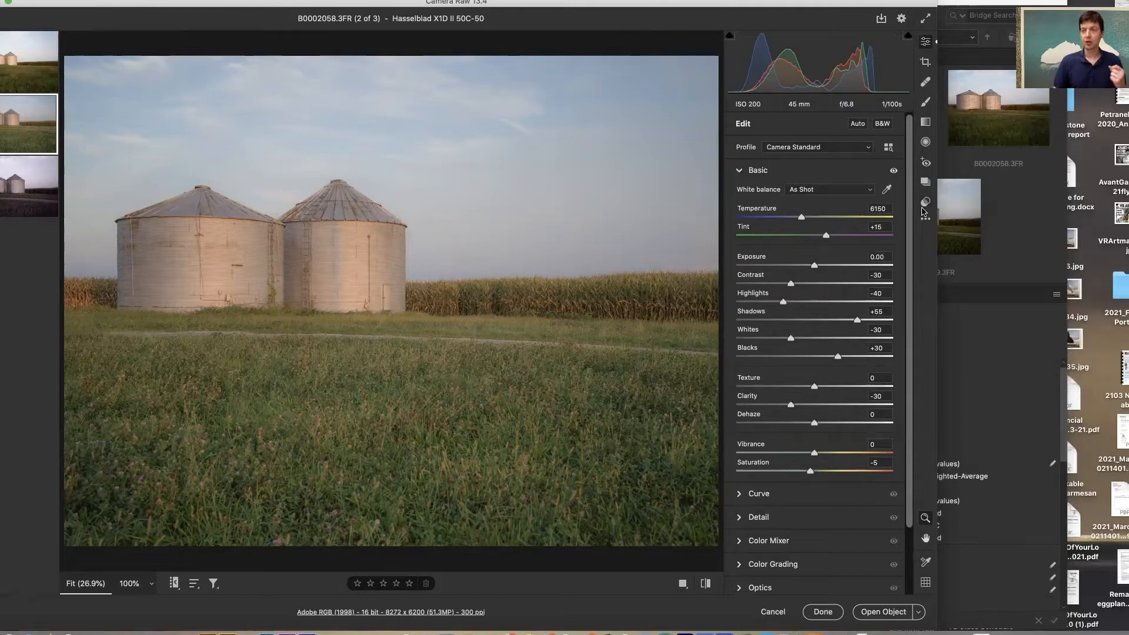
Save the silo photo edits, return to Bridge and open B0002070 copy.jpeg in Camera Raw
{"action": "left_click", "coordinate": [822, 612]}
{"action": "scroll", "coordinate": [564, 474], "scroll_direction": "down", "scroll_amount": 3}
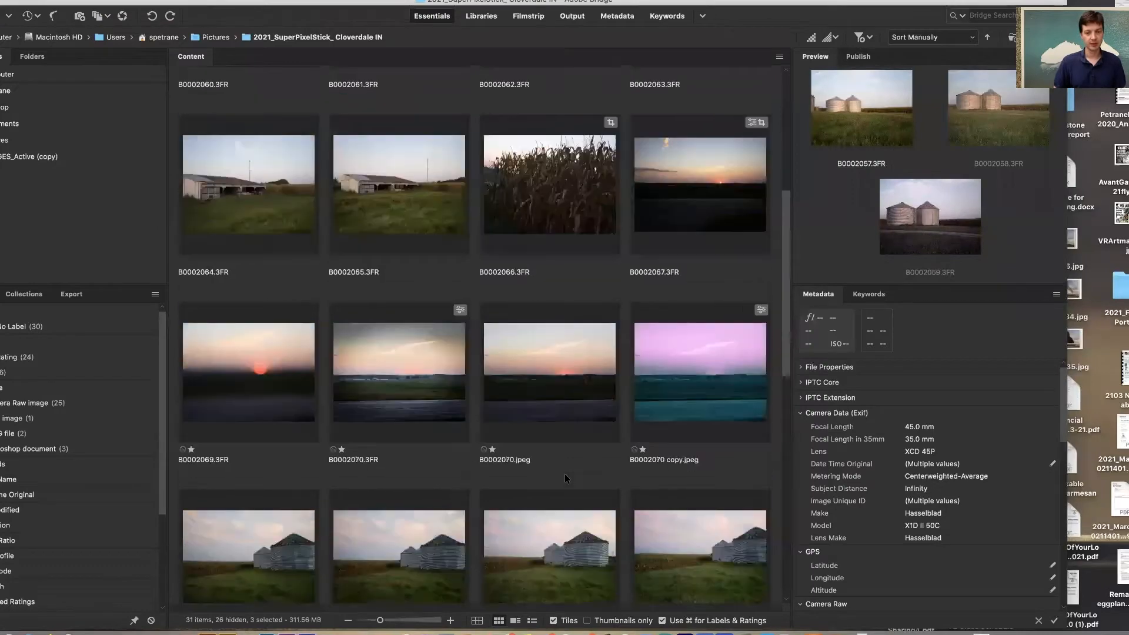
{"action": "scroll", "coordinate": [565, 474], "scroll_direction": "down", "scroll_amount": 5}
{"action": "scroll", "coordinate": [565, 472], "scroll_direction": "up", "scroll_amount": 5}
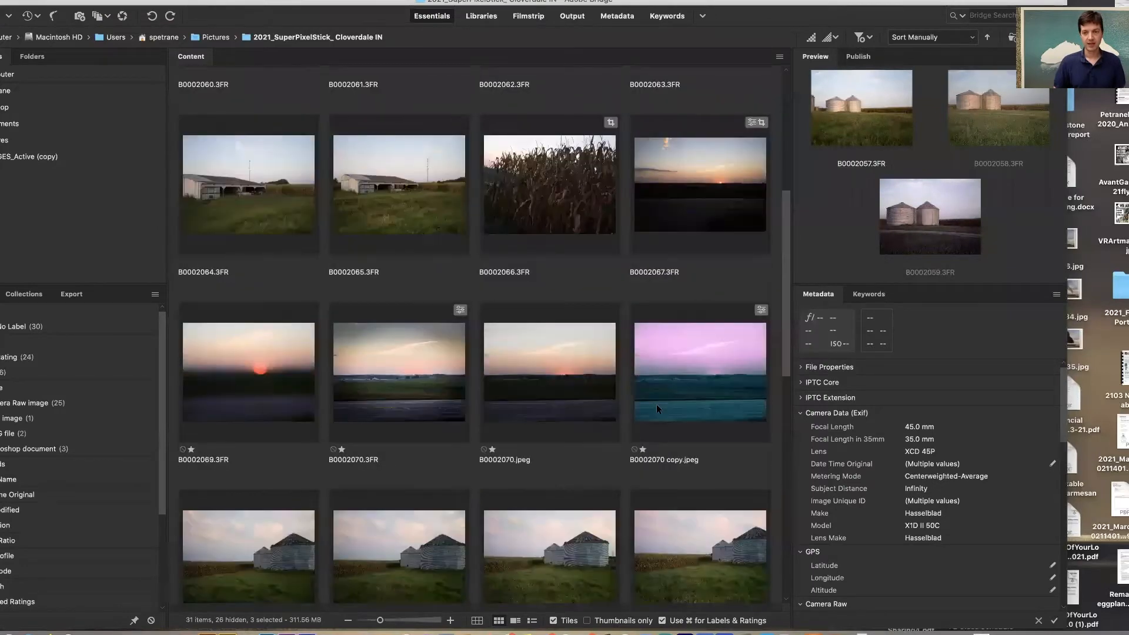
{"action": "left_click", "coordinate": [667, 411]}
{"action": "key", "text": "super+r"}
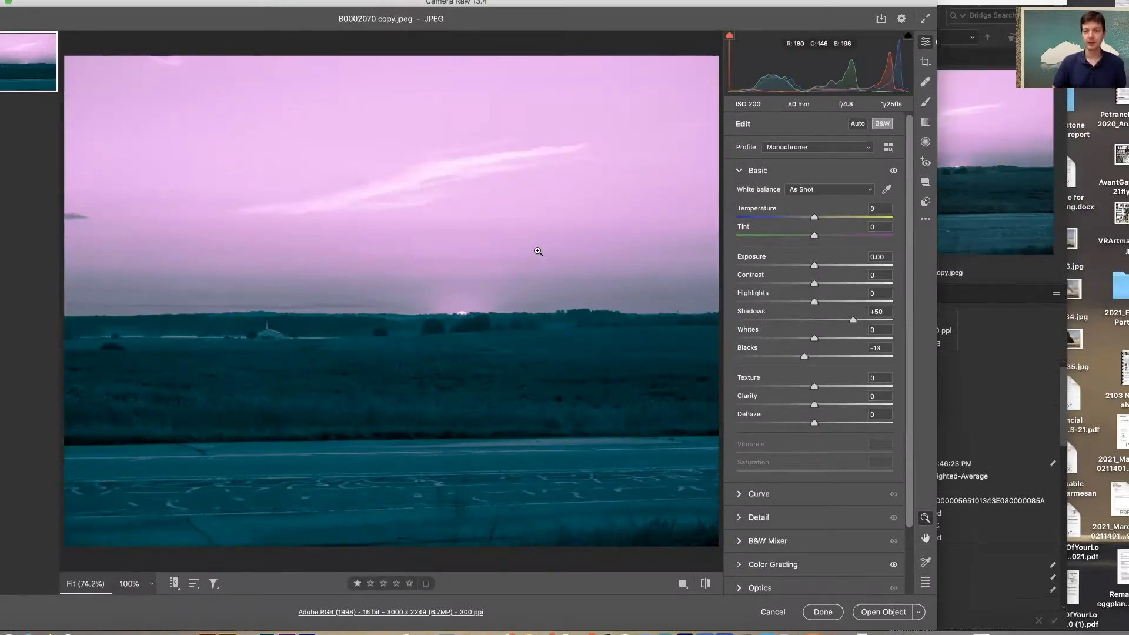
Create a preset named Duotone Pink & Teal in the User Presets group from the settings of B0002070 copy.jpeg
{"action": "left_click", "coordinate": [925, 202]}
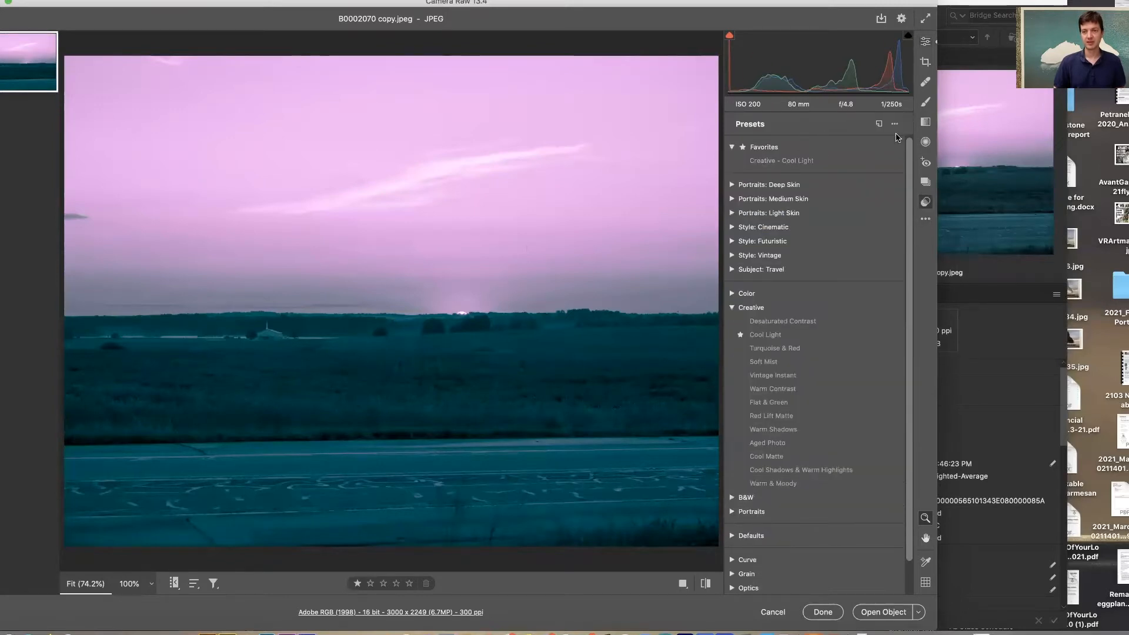
{"action": "left_click", "coordinate": [878, 126]}
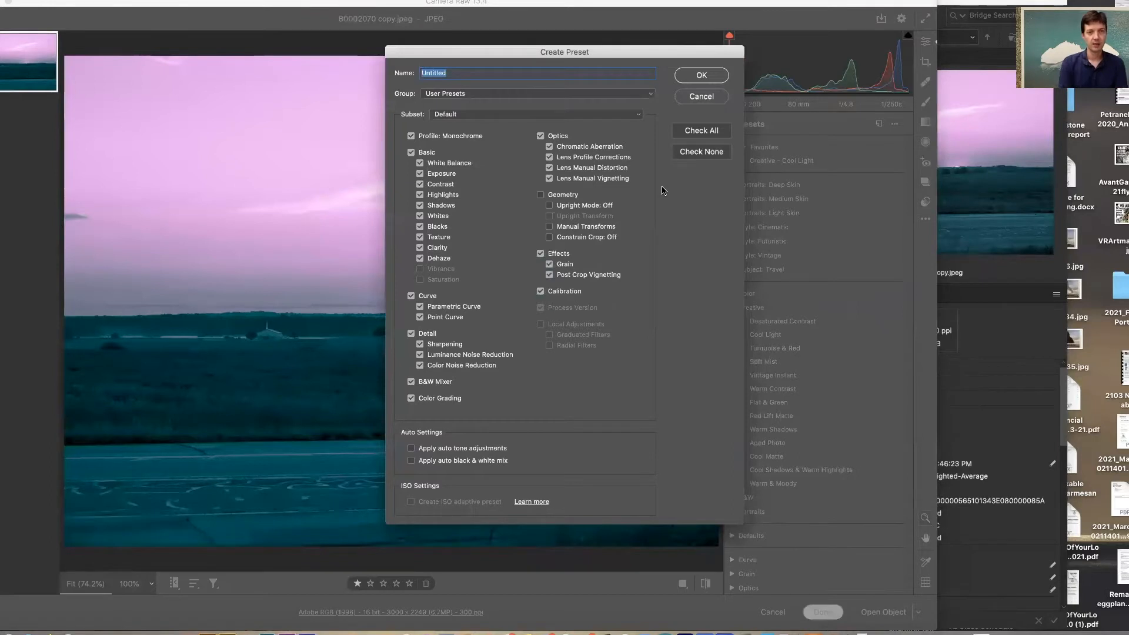
{"action": "type", "text": "Duotone Pink & Teal"}
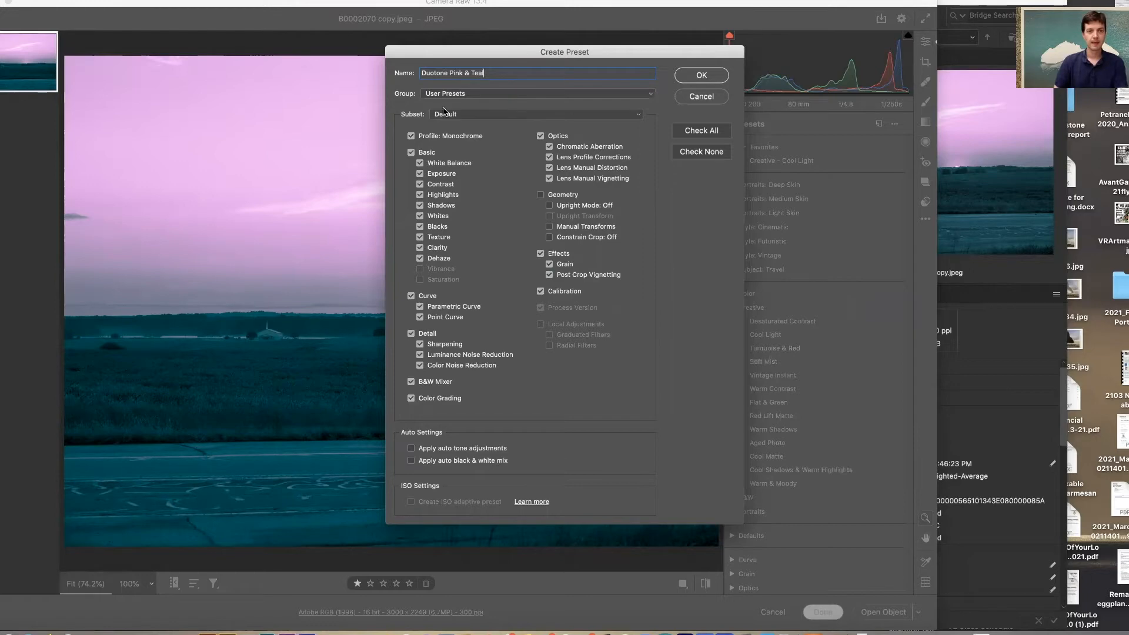
{"action": "left_click", "coordinate": [481, 93]}
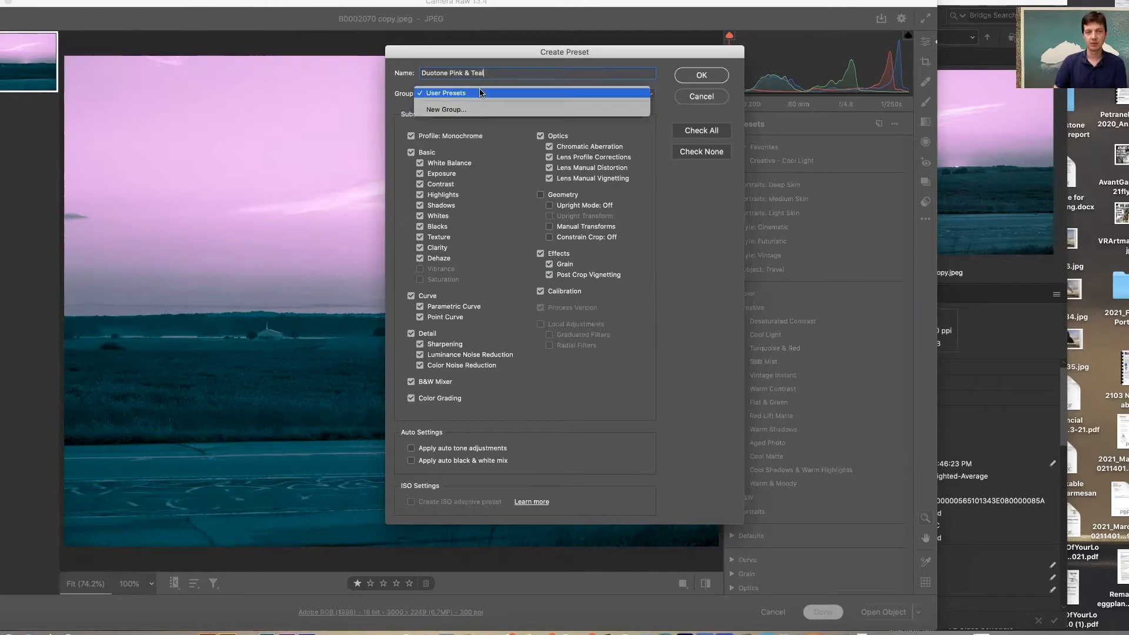
{"action": "left_click", "coordinate": [475, 92]}
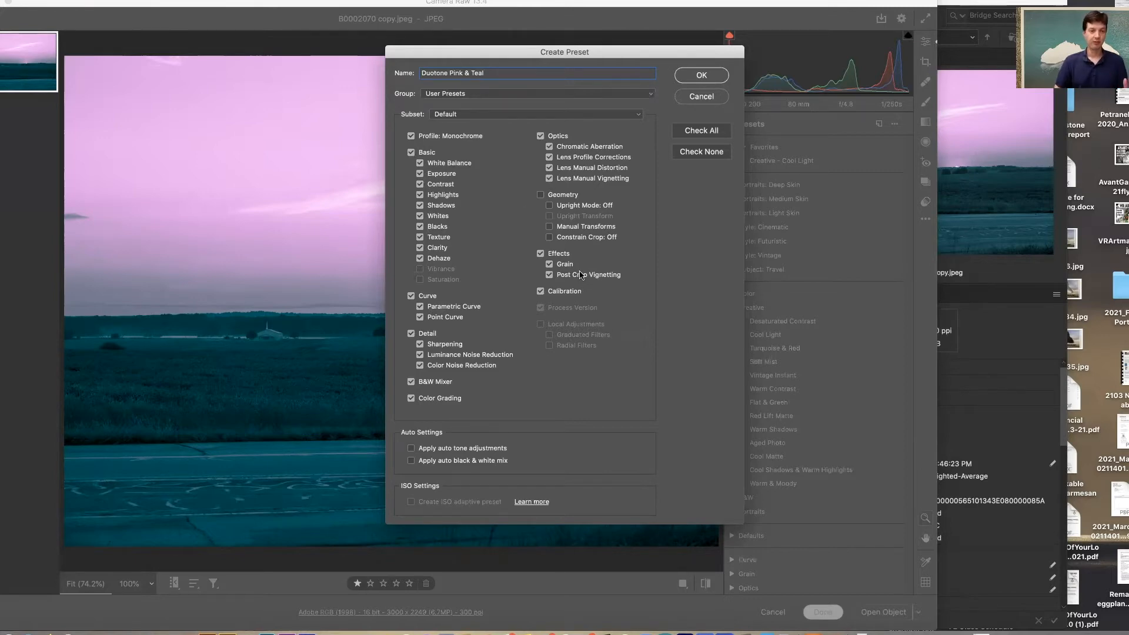
{"action": "left_click", "coordinate": [698, 77]}
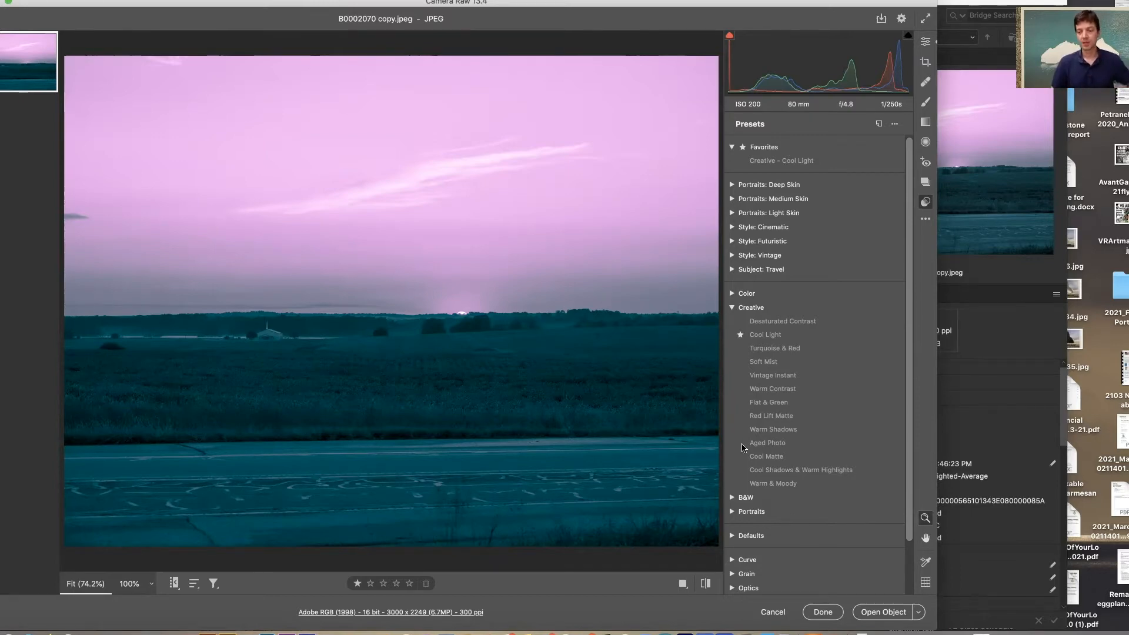
Close B0002070 copy.jpeg and open the silo photos B0002057.3FR to B0002059.3FR together from Bridge in Camera Raw
{"action": "left_click", "coordinate": [826, 612]}
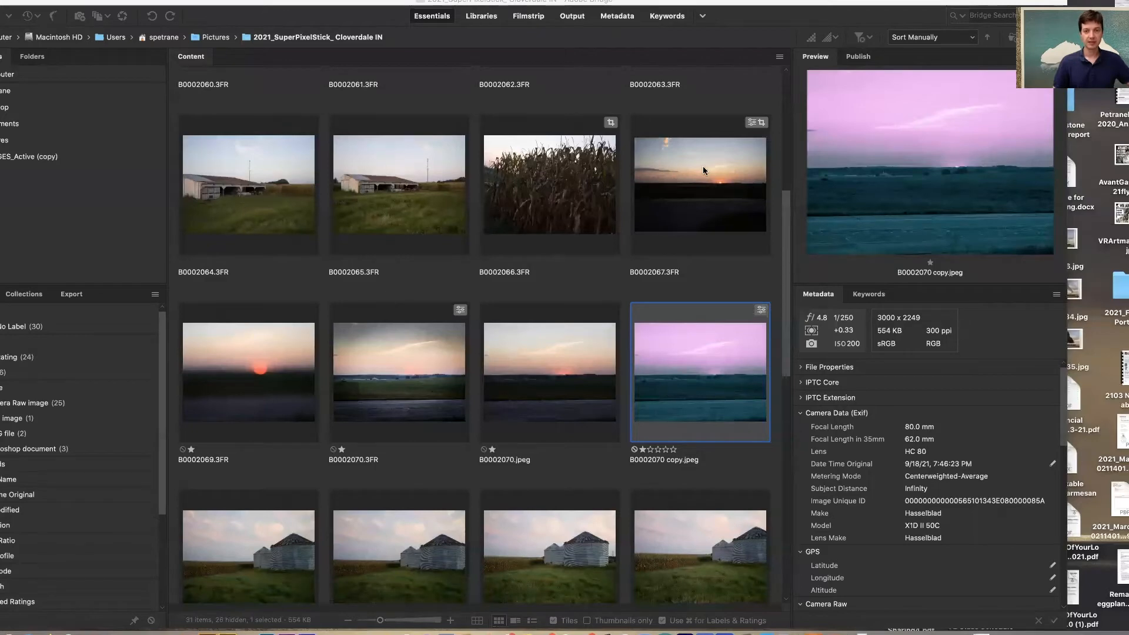
{"action": "left_click_drag", "start_coordinate": [781, 229], "coordinate": [728, 119]}
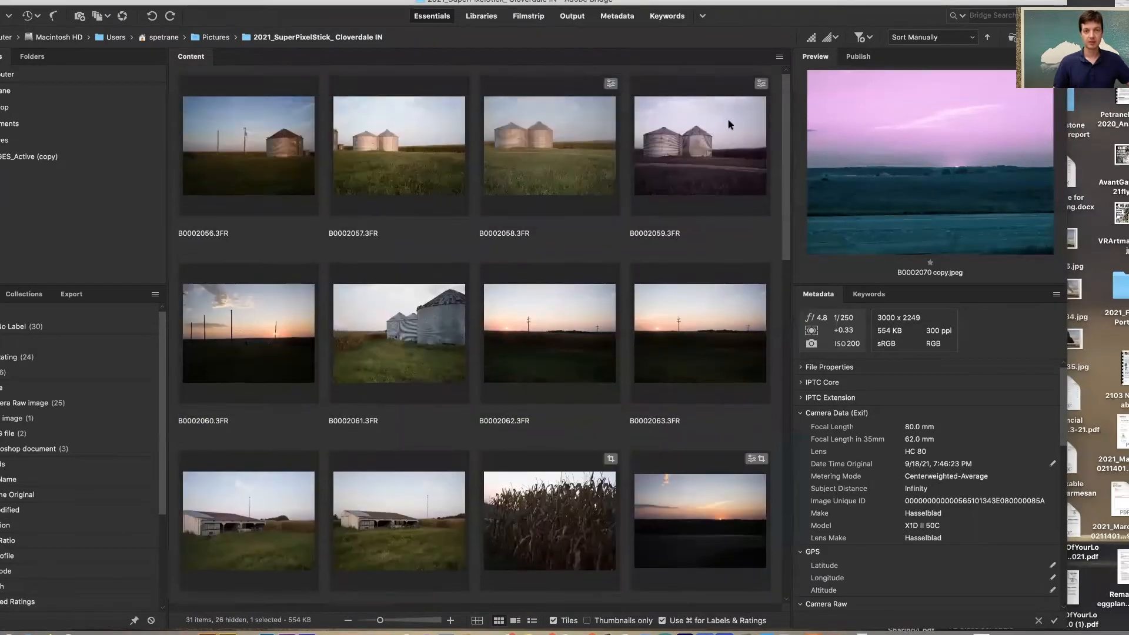
{"action": "left_click", "coordinate": [392, 140]}
{"action": "left_click", "coordinate": [709, 171], "text": "shift"}
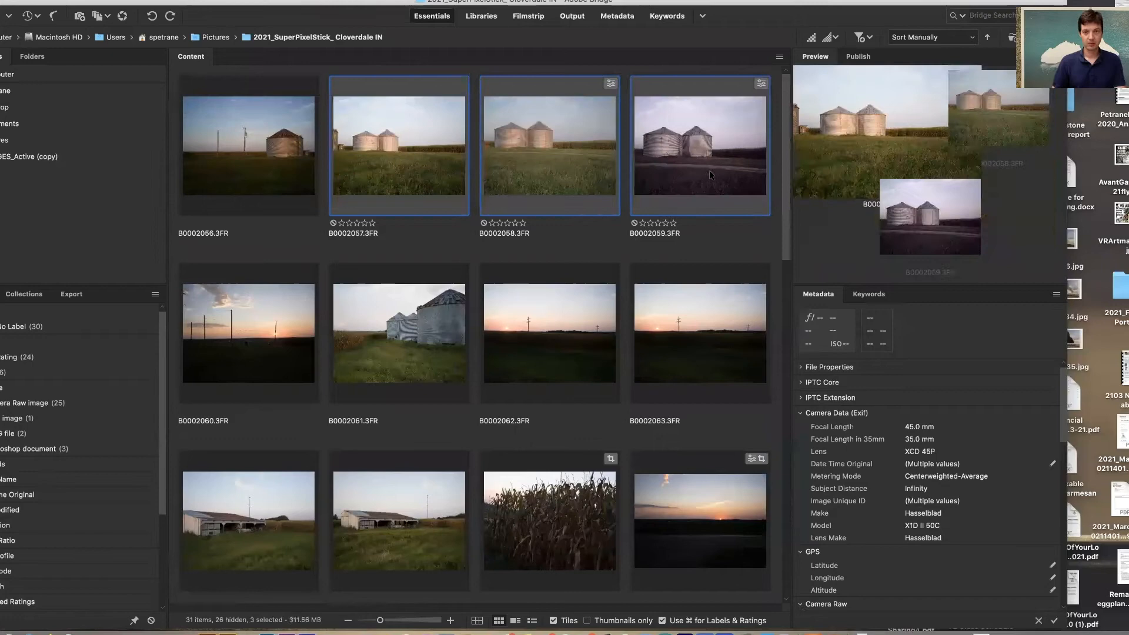
{"action": "key", "text": "super+r"}
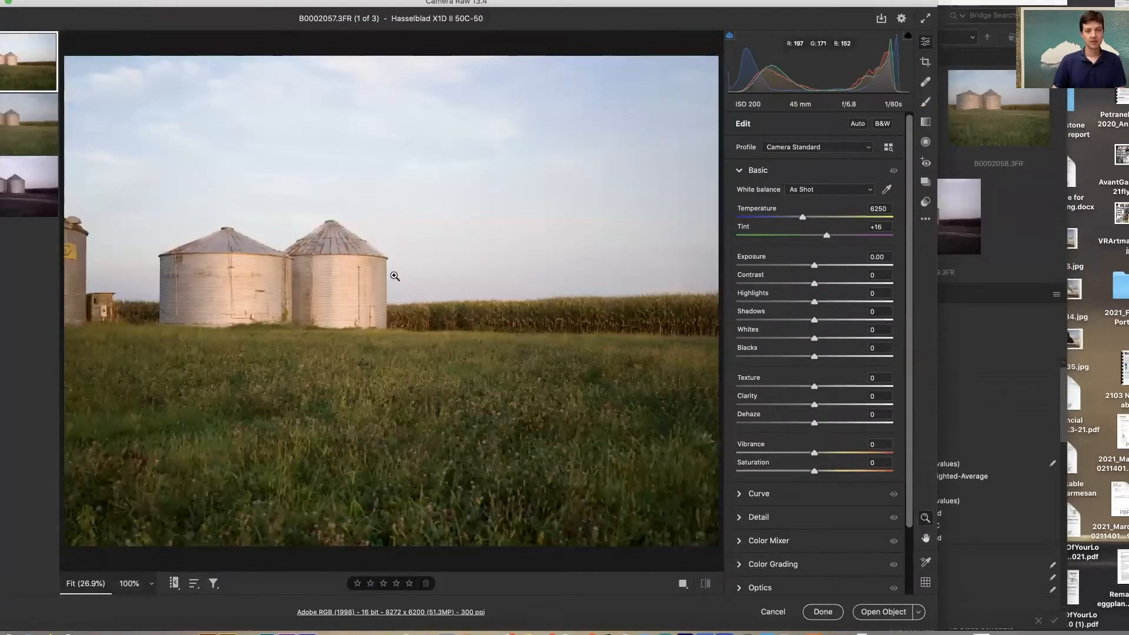
Try the user preset Duotone Pink & Teal on B0002057.3FR and undo it
{"action": "left_click", "coordinate": [927, 204]}
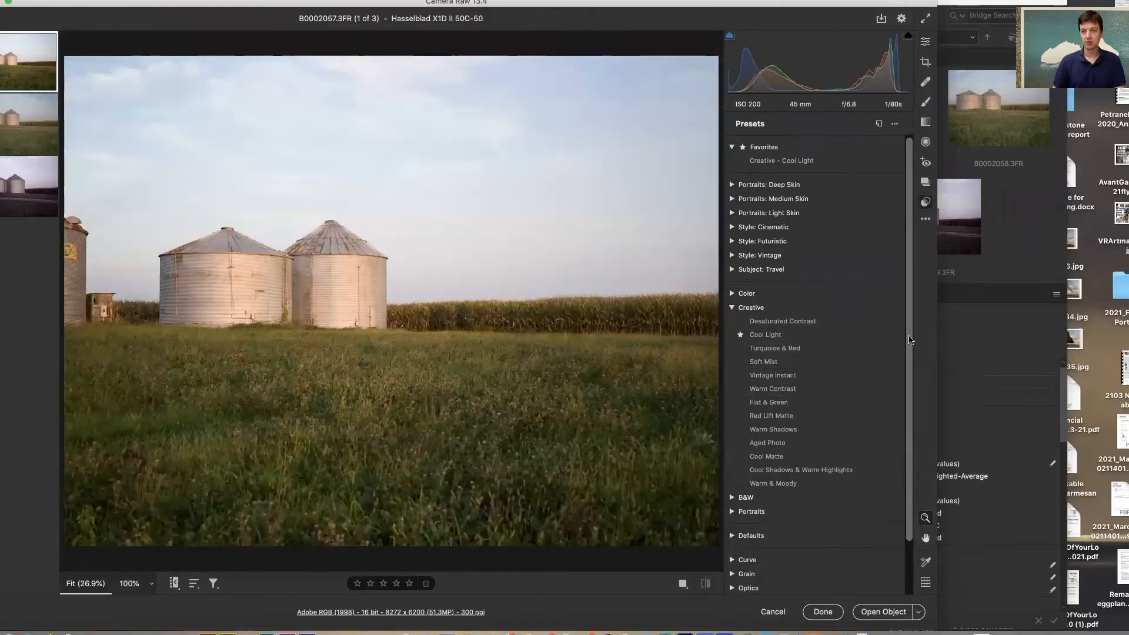
{"action": "left_click", "coordinate": [732, 307]}
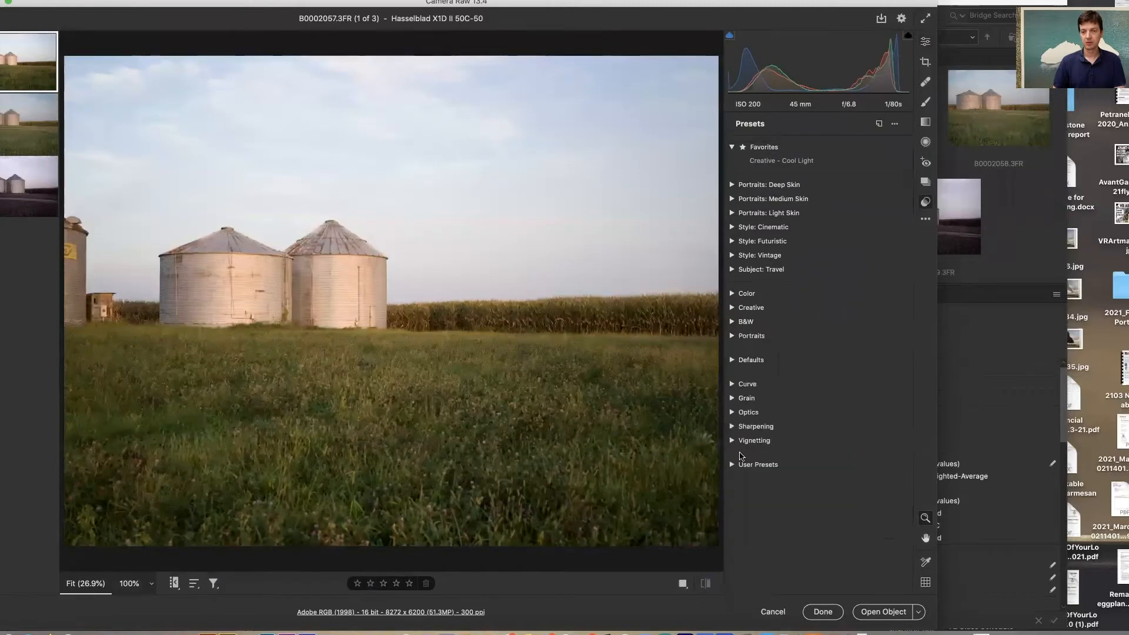
{"action": "left_click", "coordinate": [732, 466]}
{"action": "left_click", "coordinate": [780, 479]}
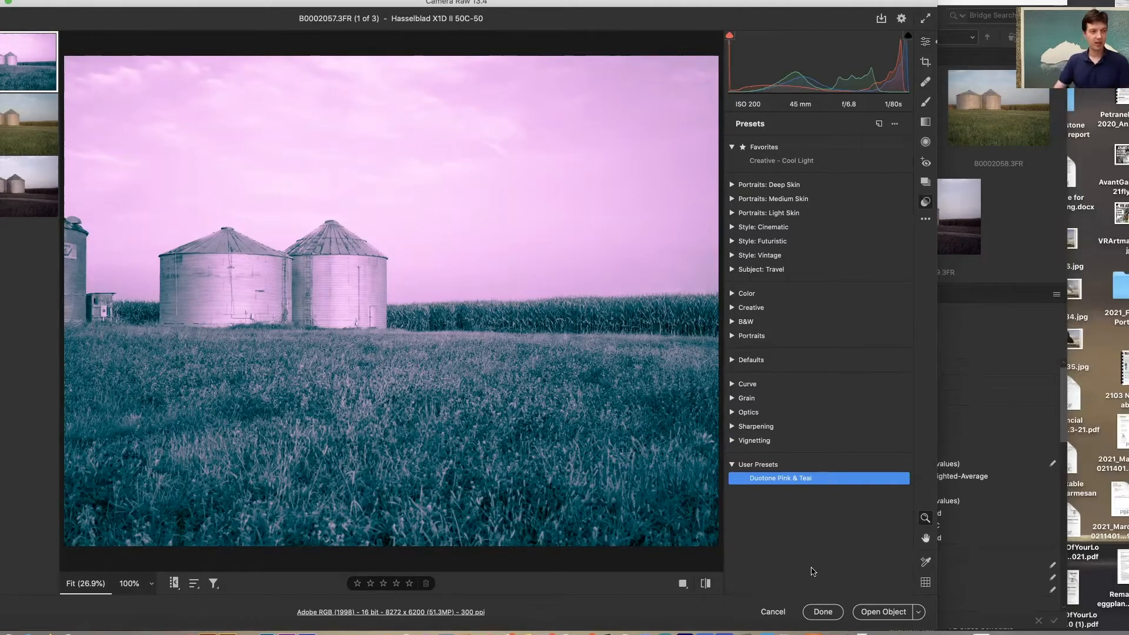
{"action": "key", "text": "super+z"}
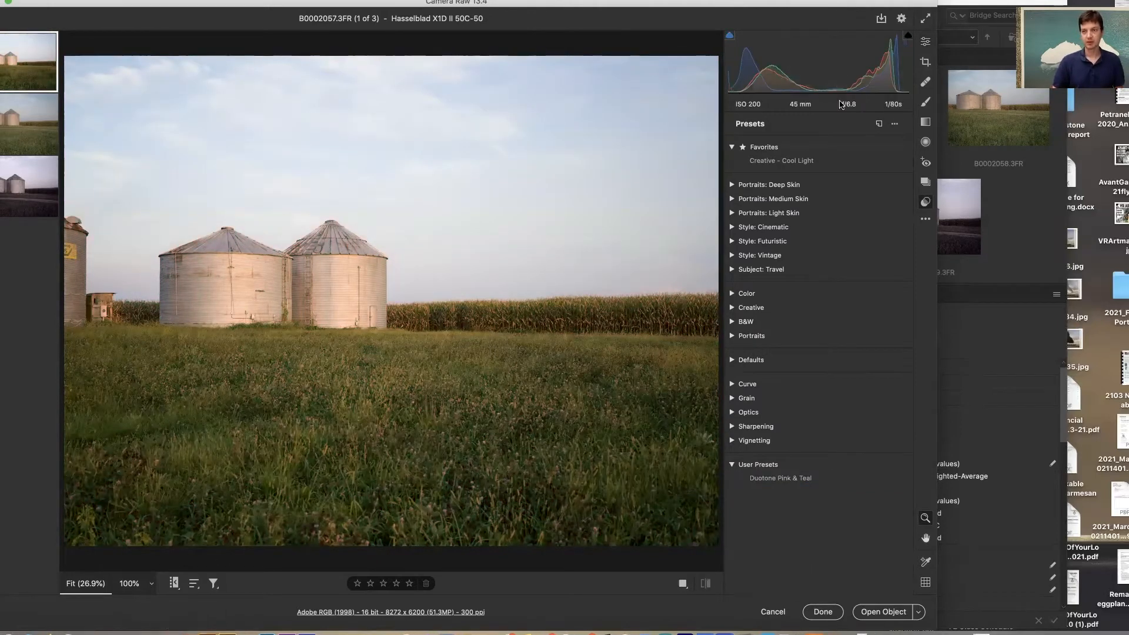
Show the edit settings of B0002059.3FR and set its exposure to +0.60
{"action": "left_click", "coordinate": [925, 43]}
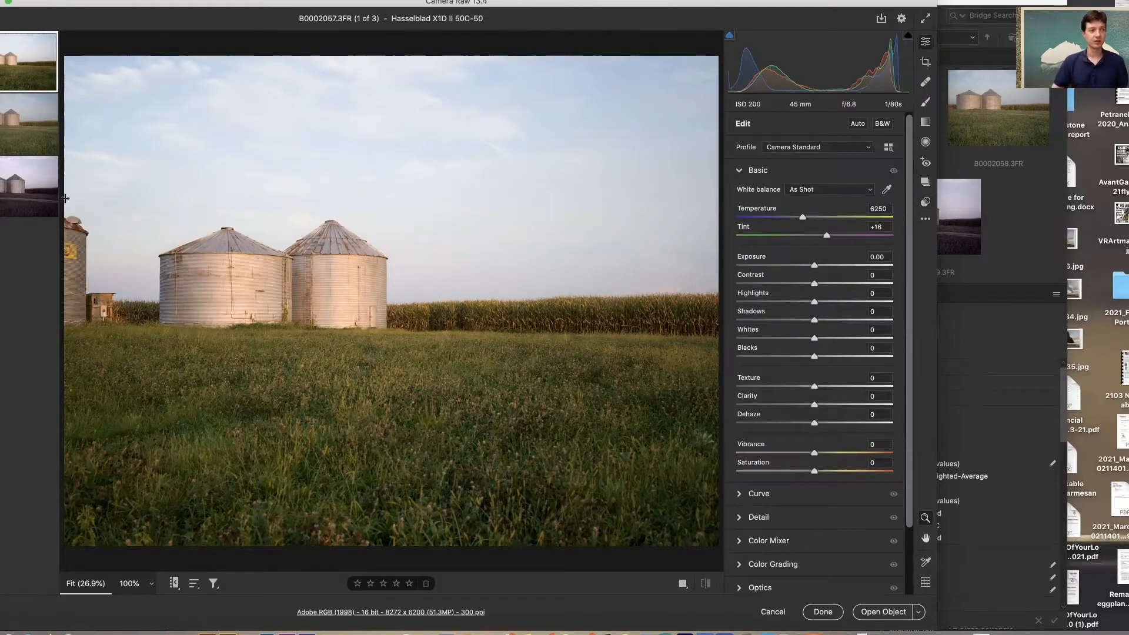
{"action": "left_click", "coordinate": [30, 176]}
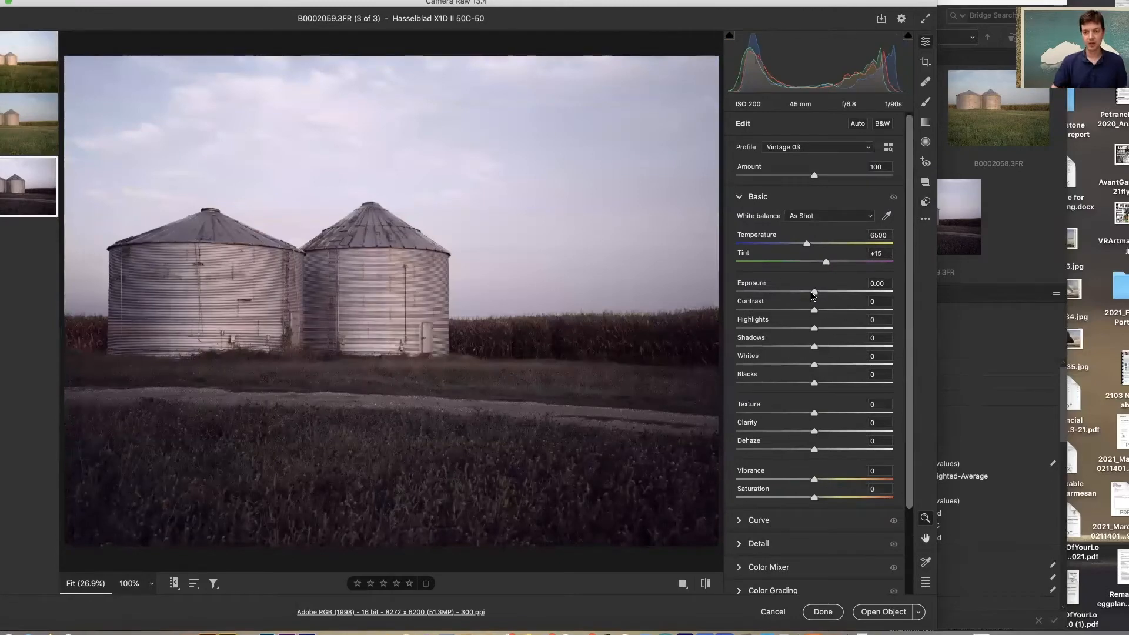
{"action": "left_click_drag", "start_coordinate": [814, 292], "coordinate": [823, 293]}
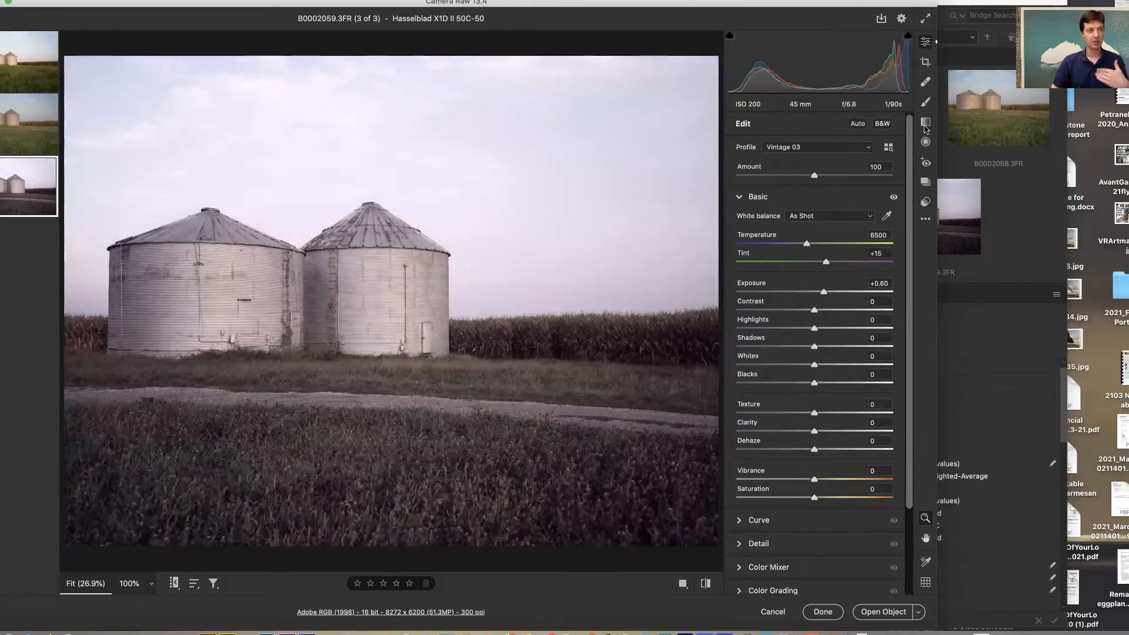
Add a graduated filter from the top of the sky down to just above the cornfield, with exposure -1.35 and dehaze +36
{"action": "left_click", "coordinate": [925, 122]}
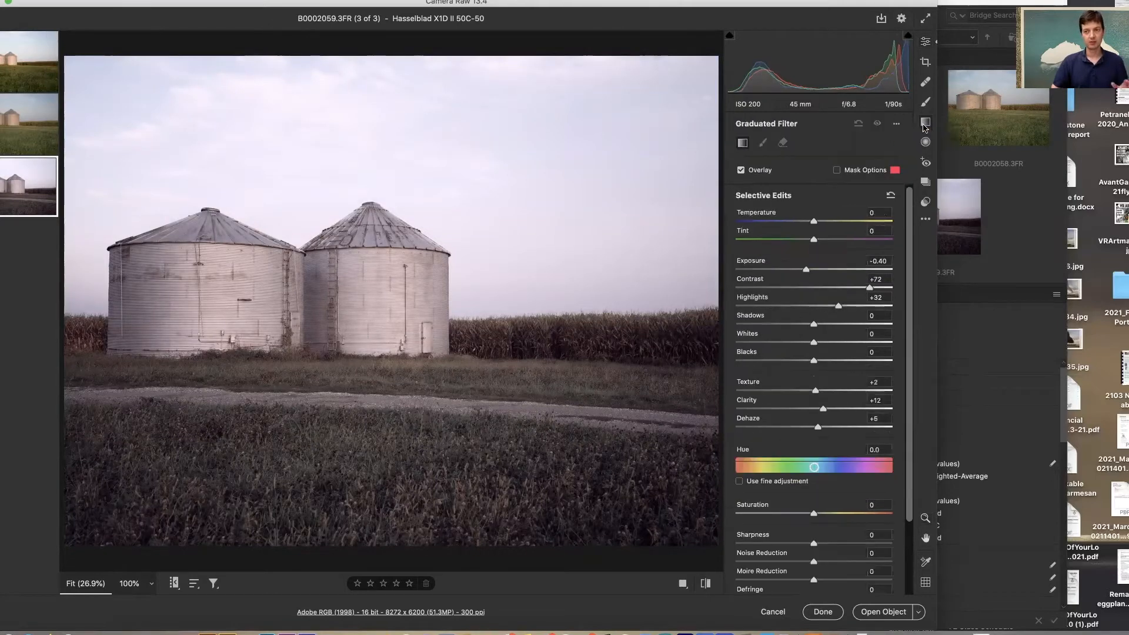
{"action": "left_click_drag", "start_coordinate": [518, 54], "coordinate": [511, 236]}
{"action": "left_click_drag", "start_coordinate": [805, 276], "coordinate": [789, 275]}
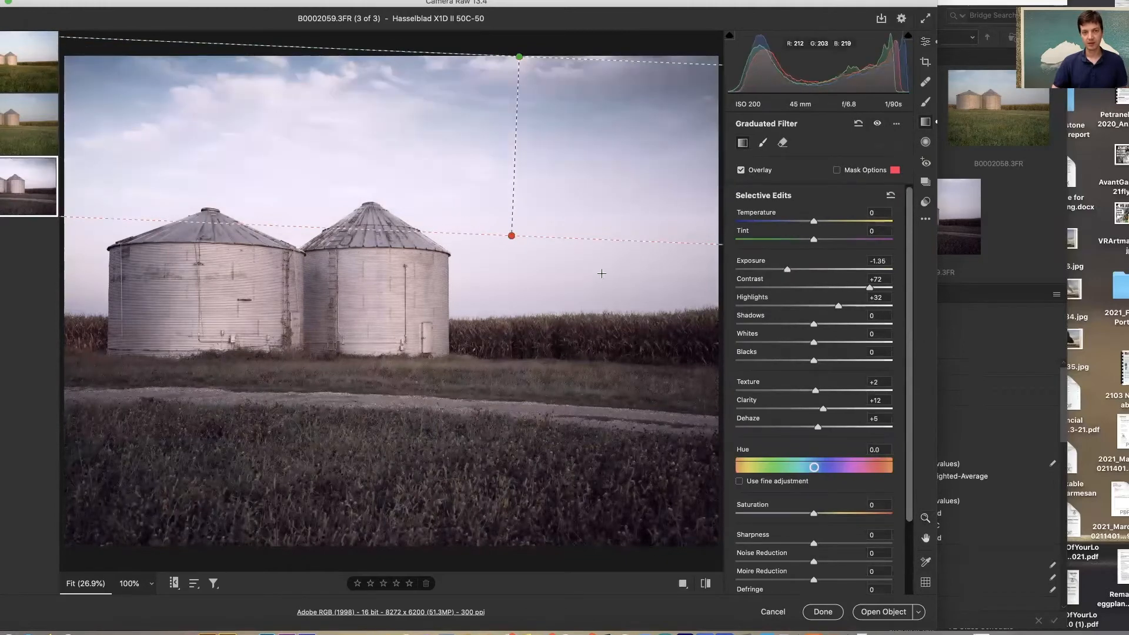
{"action": "left_click_drag", "start_coordinate": [512, 236], "coordinate": [504, 275]}
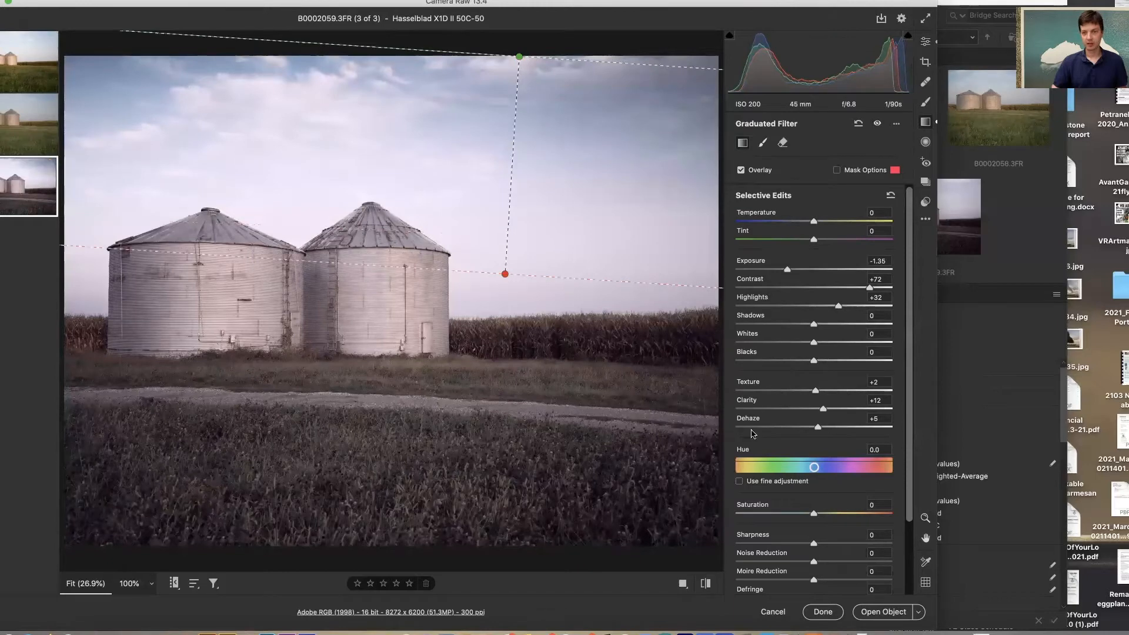
{"action": "left_click_drag", "start_coordinate": [855, 433], "coordinate": [844, 435]}
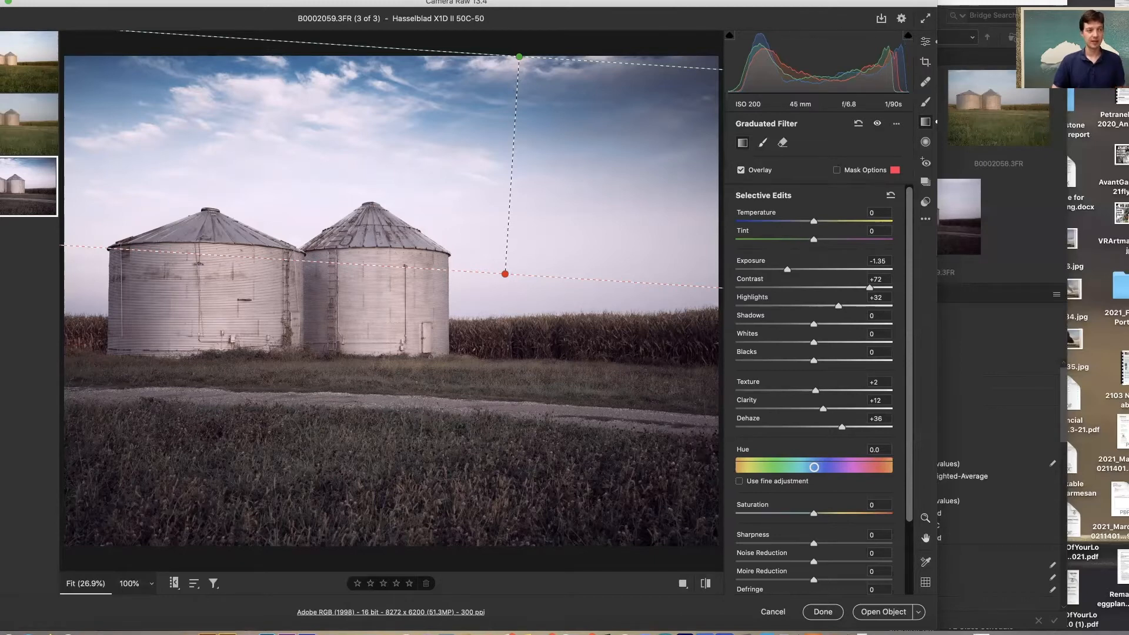
Select all three silo photos with B0002059.3FR as the source and open the synchronization options
{"action": "left_click", "coordinate": [21, 138]}
{"action": "left_click", "coordinate": [17, 162]}
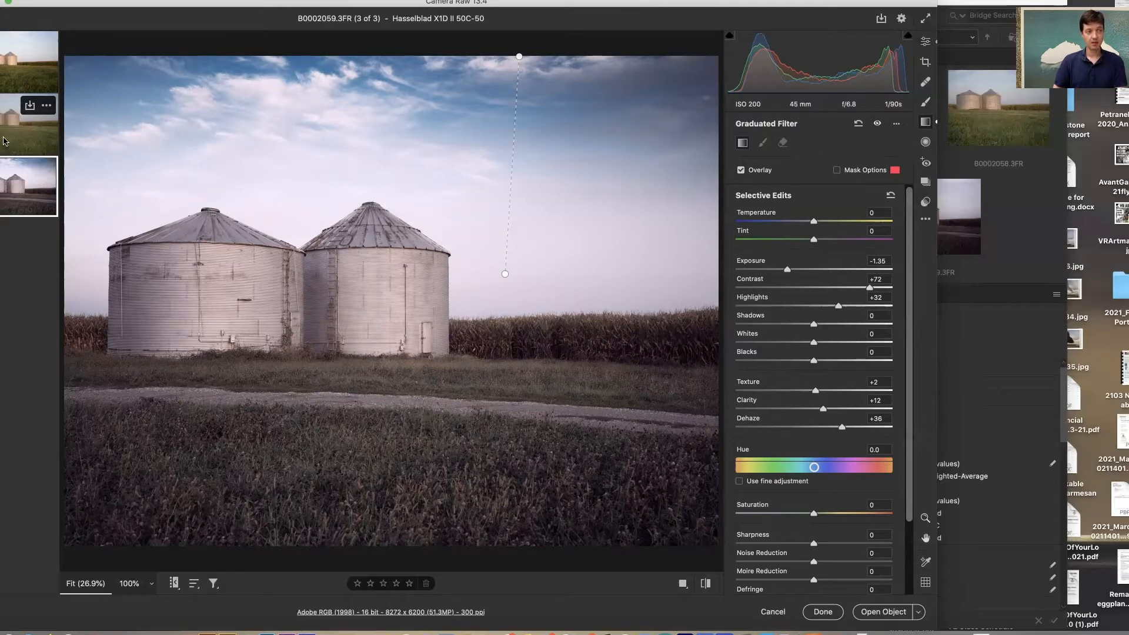
{"action": "key", "text": "super+a"}
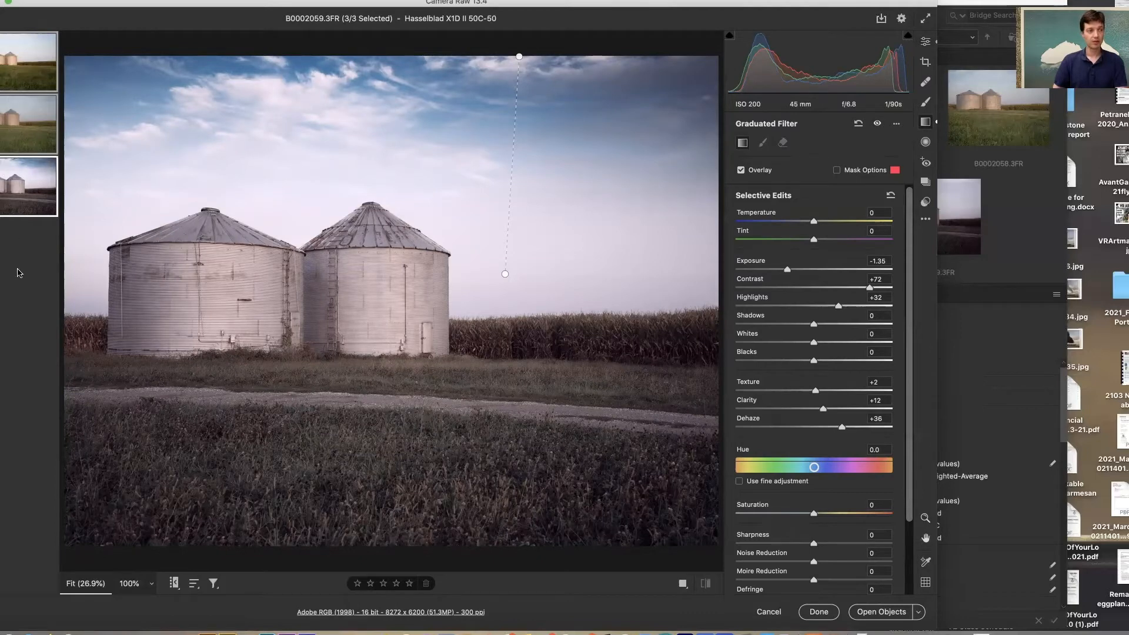
{"action": "left_click", "coordinate": [7, 210]}
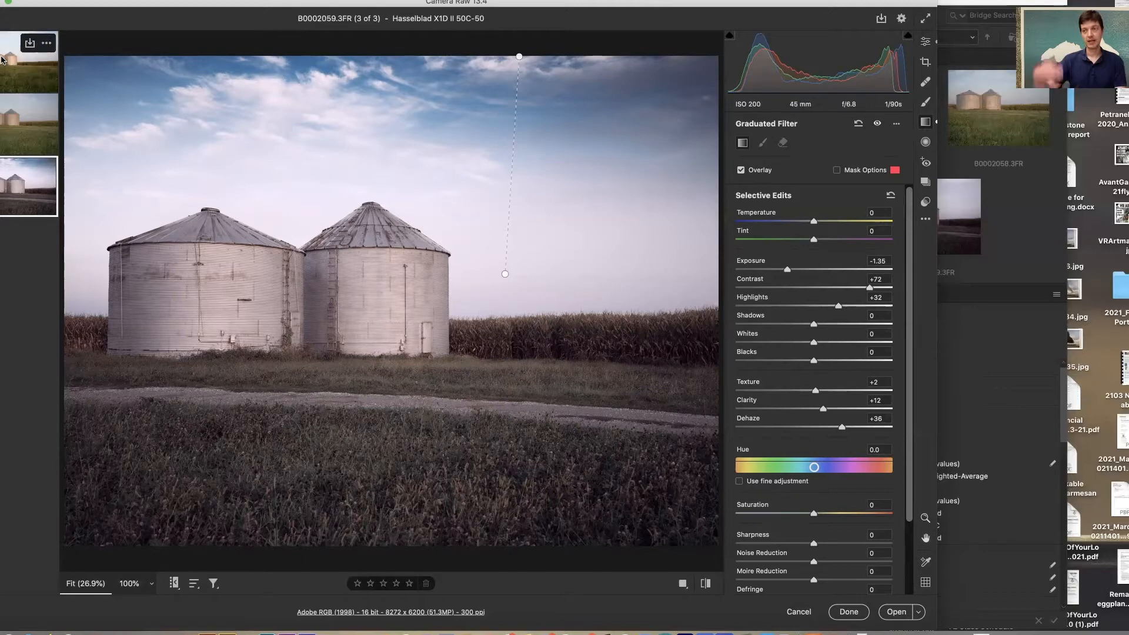
{"action": "key", "text": "super+a"}
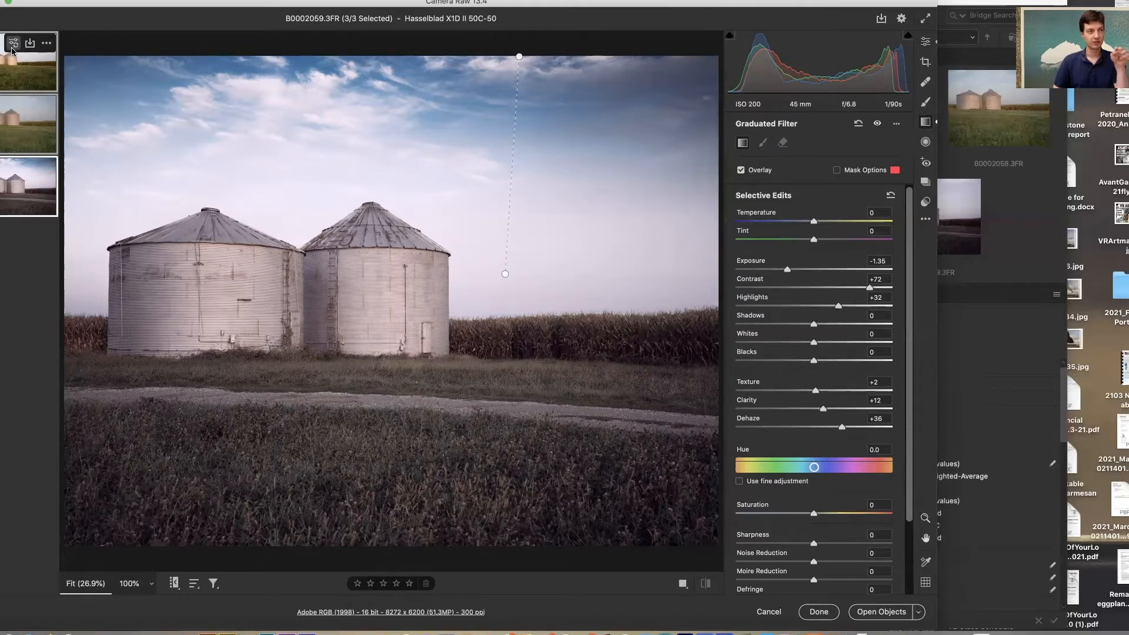
{"action": "left_click", "coordinate": [12, 44]}
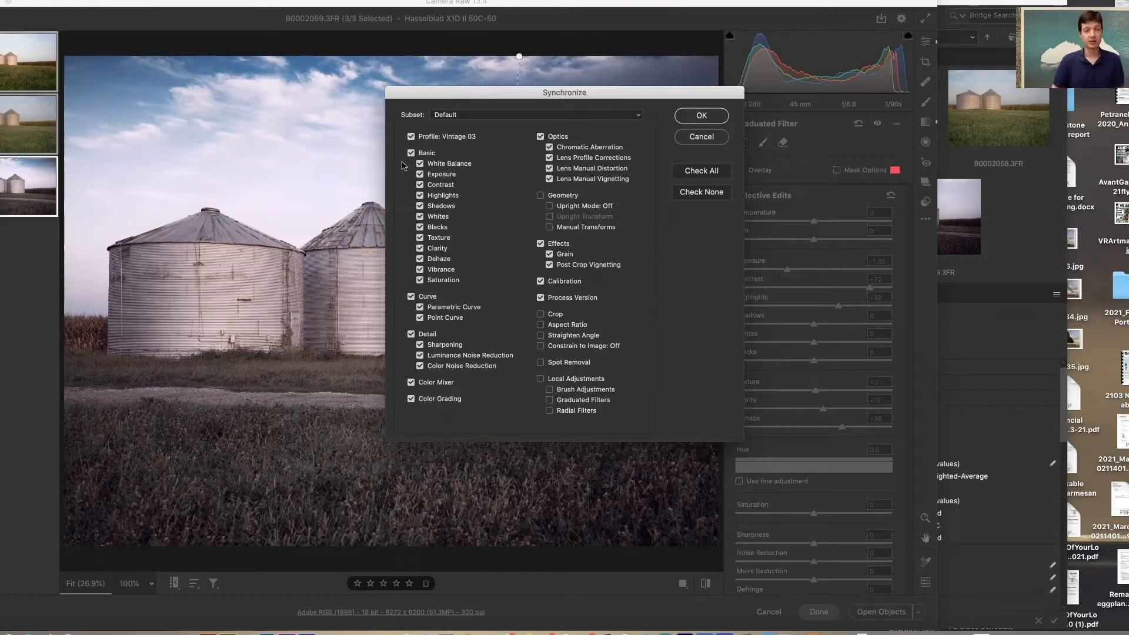
Synchronize only the Basic settings and Graduated Filters from B0002059.3FR to the other two photos
{"action": "left_click", "coordinate": [511, 116]}
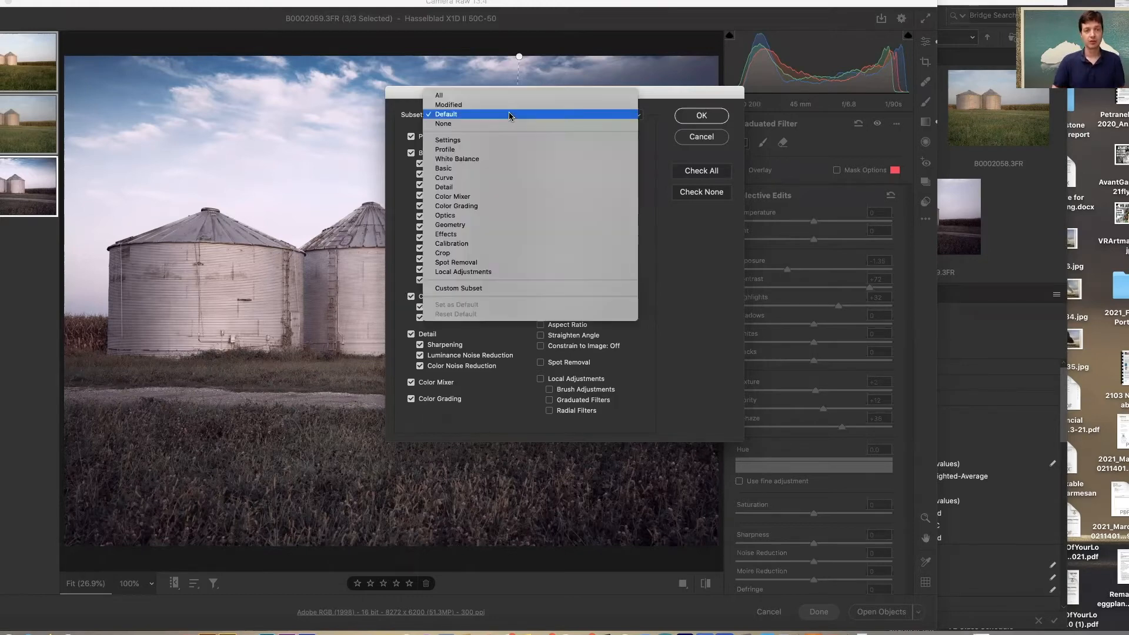
{"action": "left_click", "coordinate": [481, 116]}
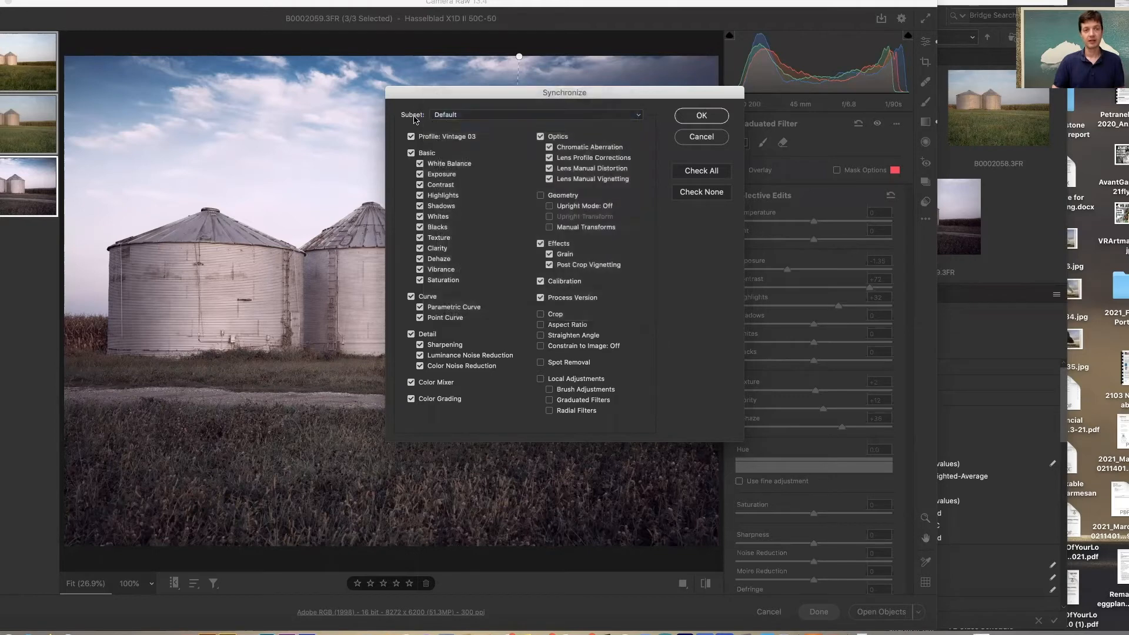
{"action": "left_click", "coordinate": [499, 116]}
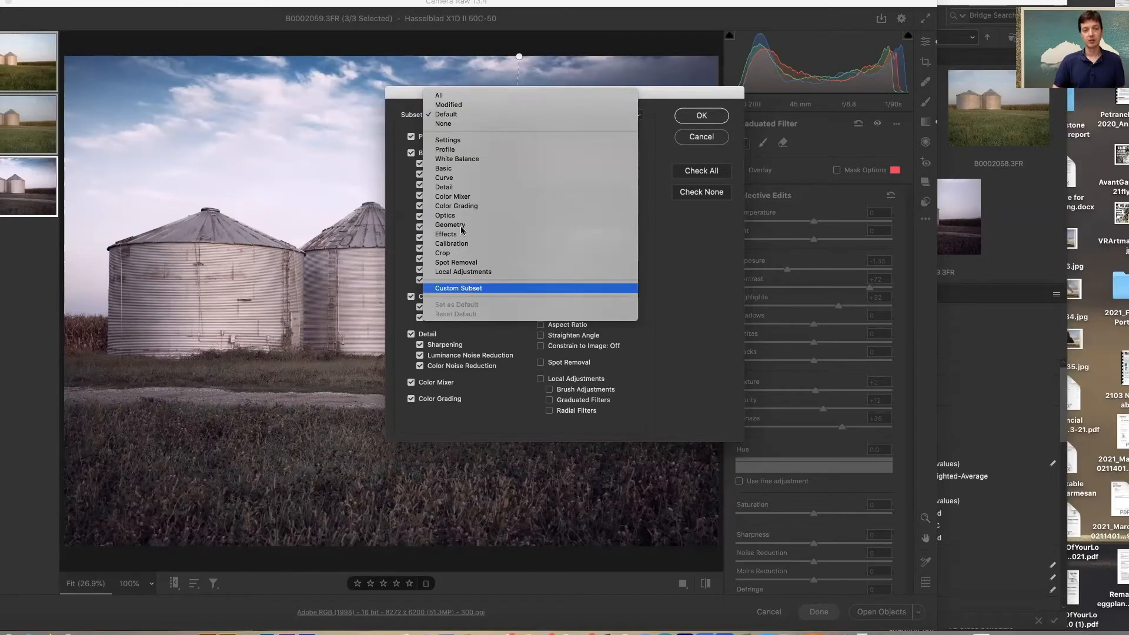
{"action": "left_click", "coordinate": [449, 126]}
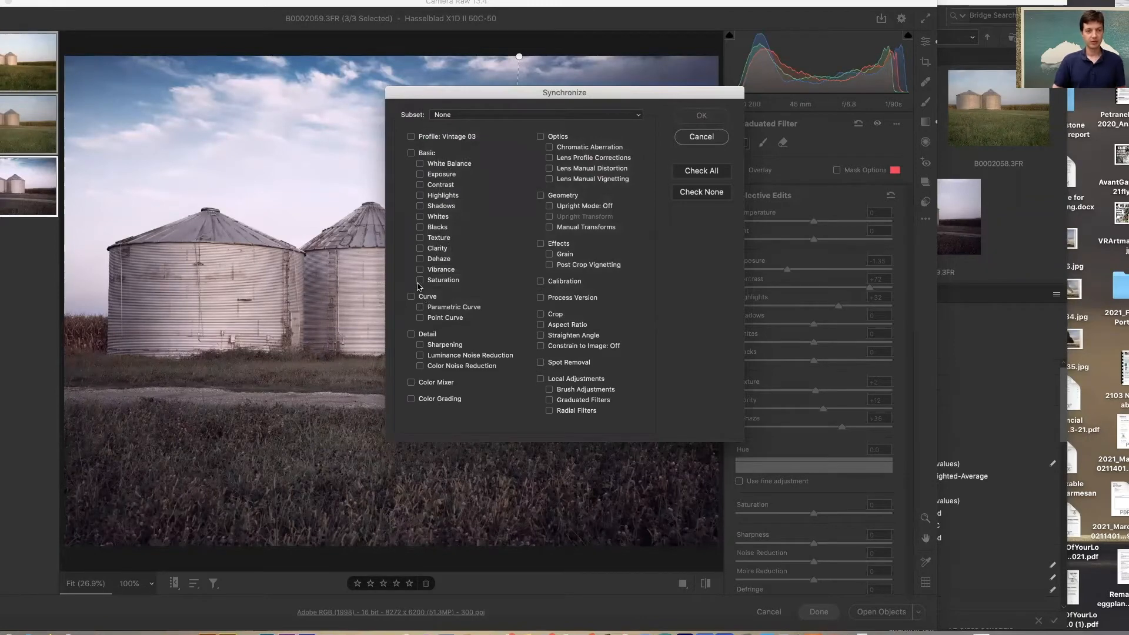
{"action": "left_click", "coordinate": [411, 152]}
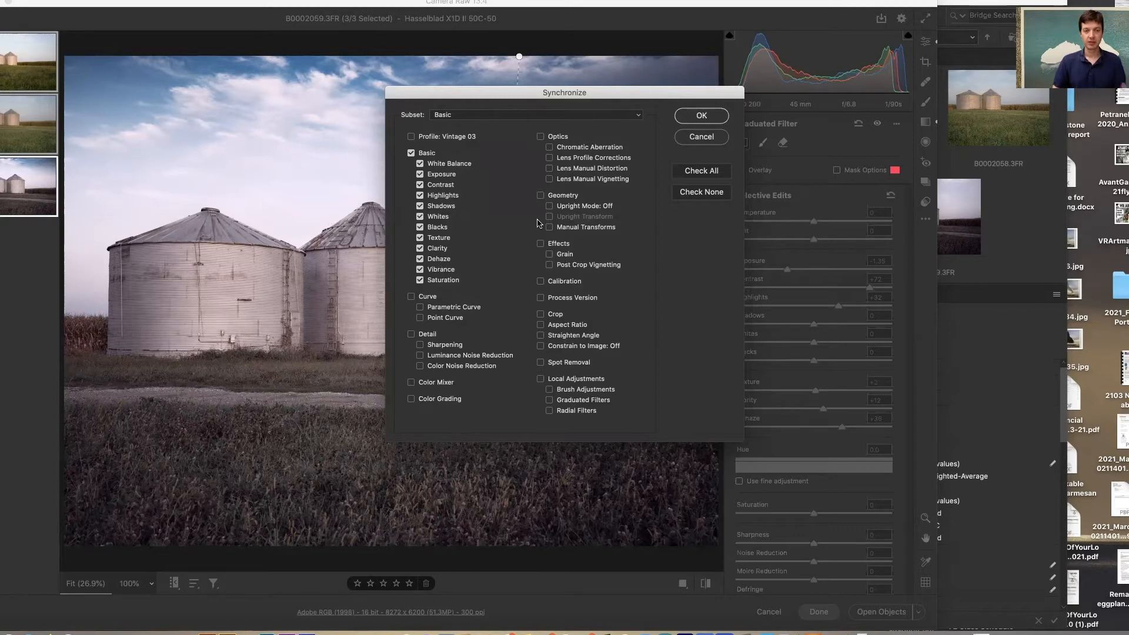
{"action": "left_click", "coordinate": [549, 401]}
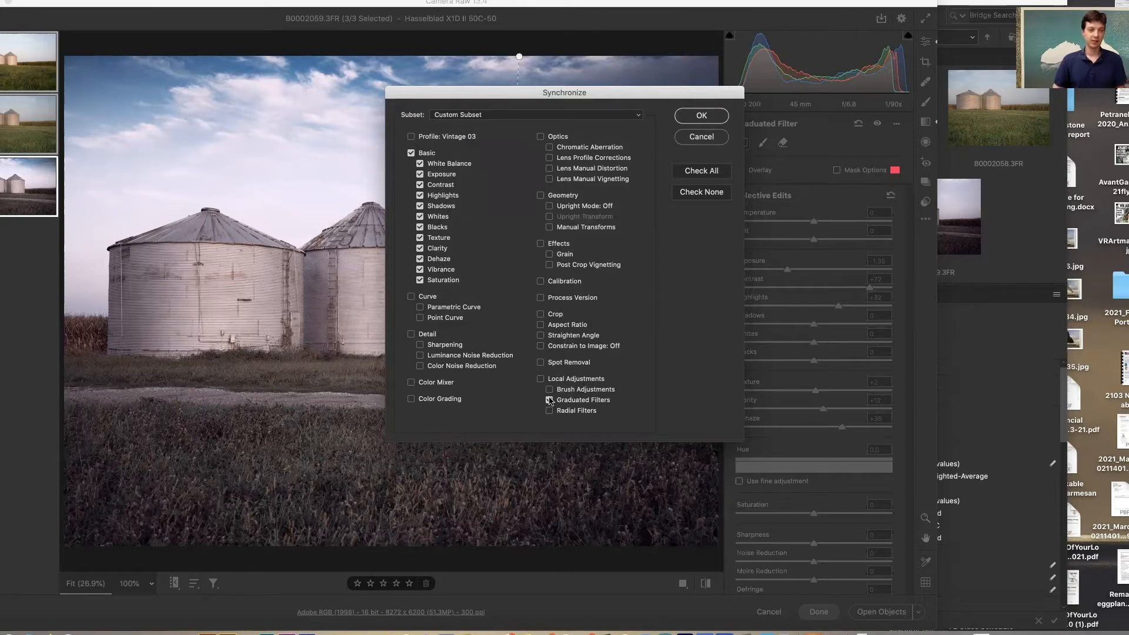
{"action": "left_click", "coordinate": [700, 116]}
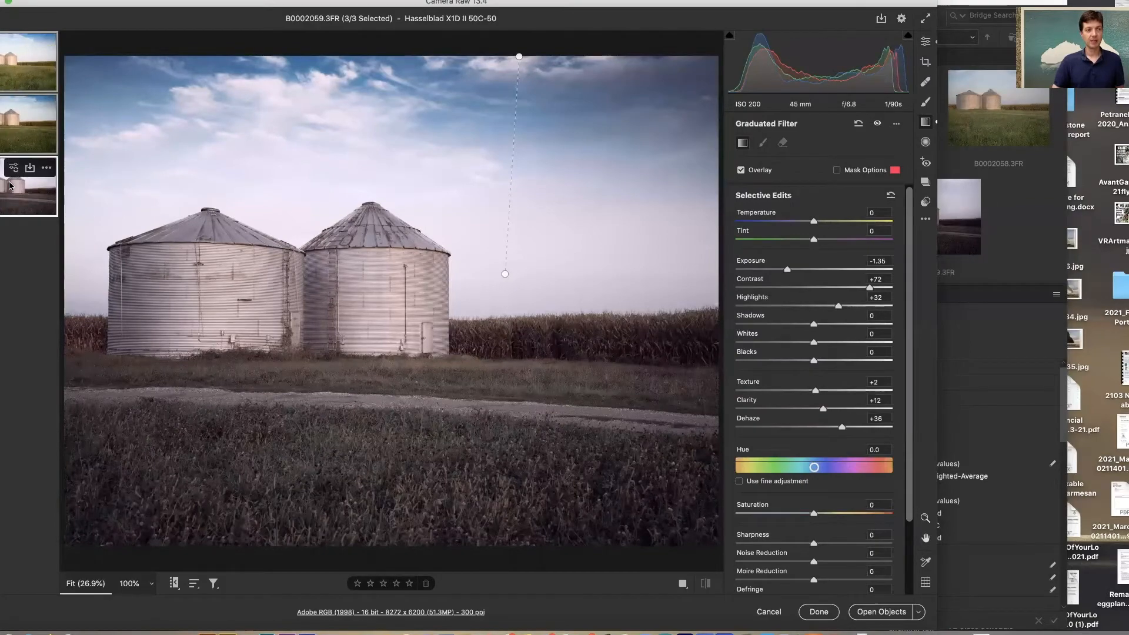
Compare the synchronized sky gradient, exposure and profile settings across the three silo photos
{"action": "left_click", "coordinate": [25, 72]}
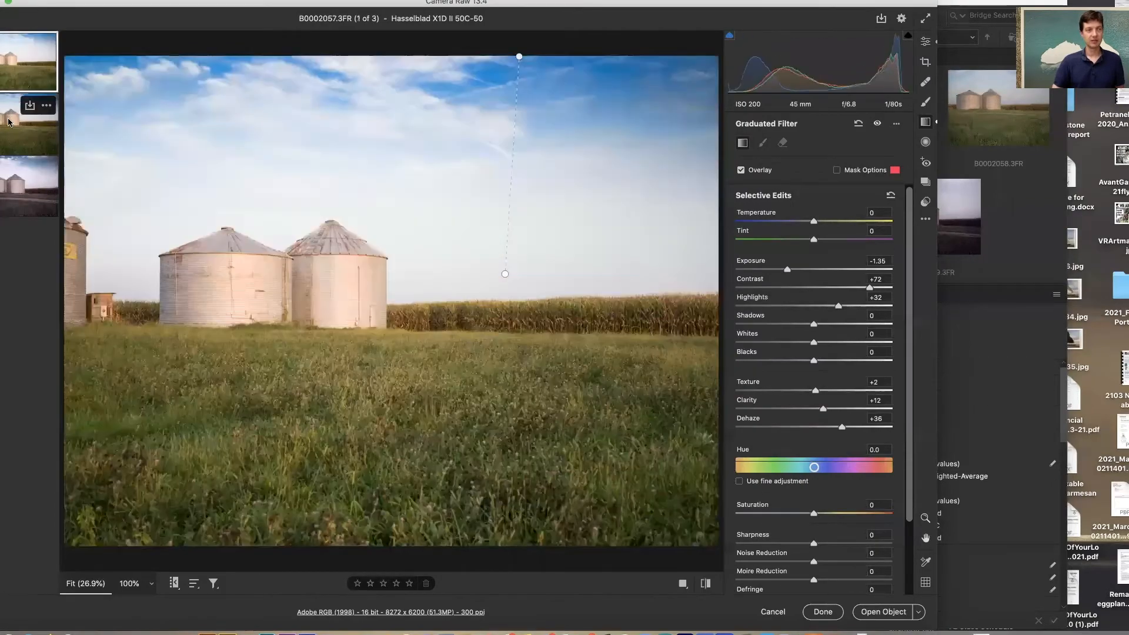
{"action": "left_click", "coordinate": [8, 122]}
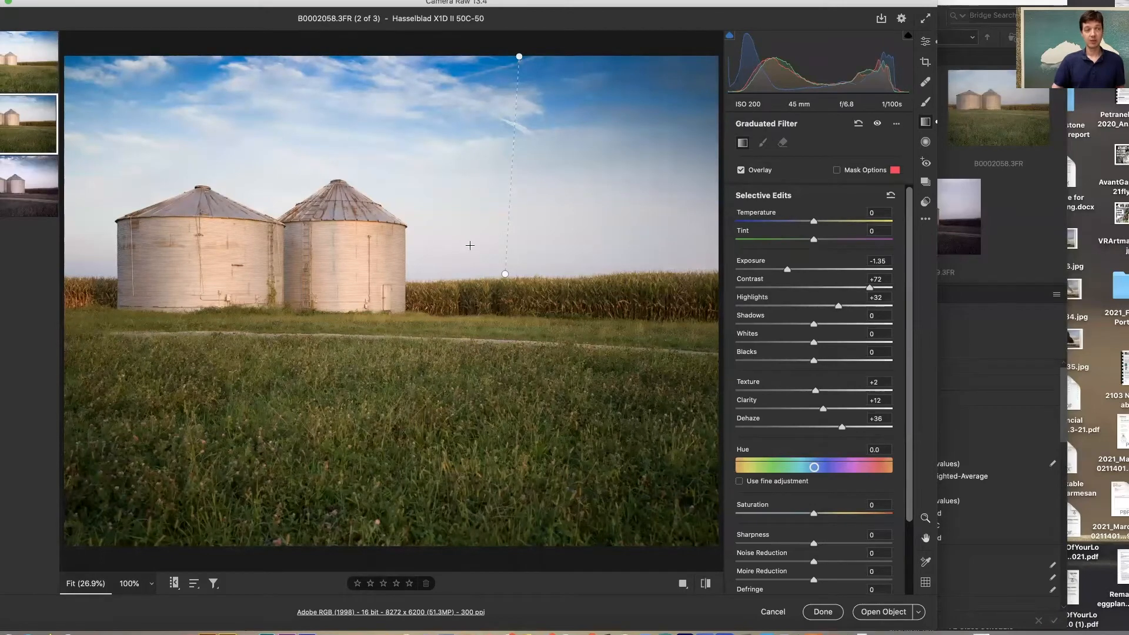
{"action": "left_click", "coordinate": [24, 198]}
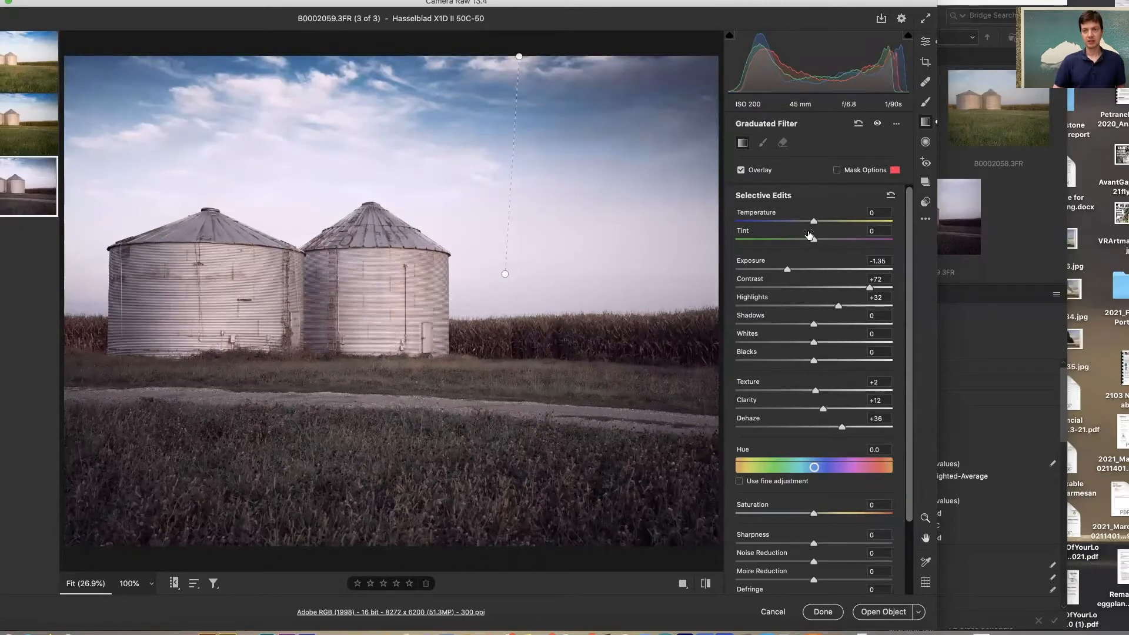
{"action": "left_click", "coordinate": [925, 41]}
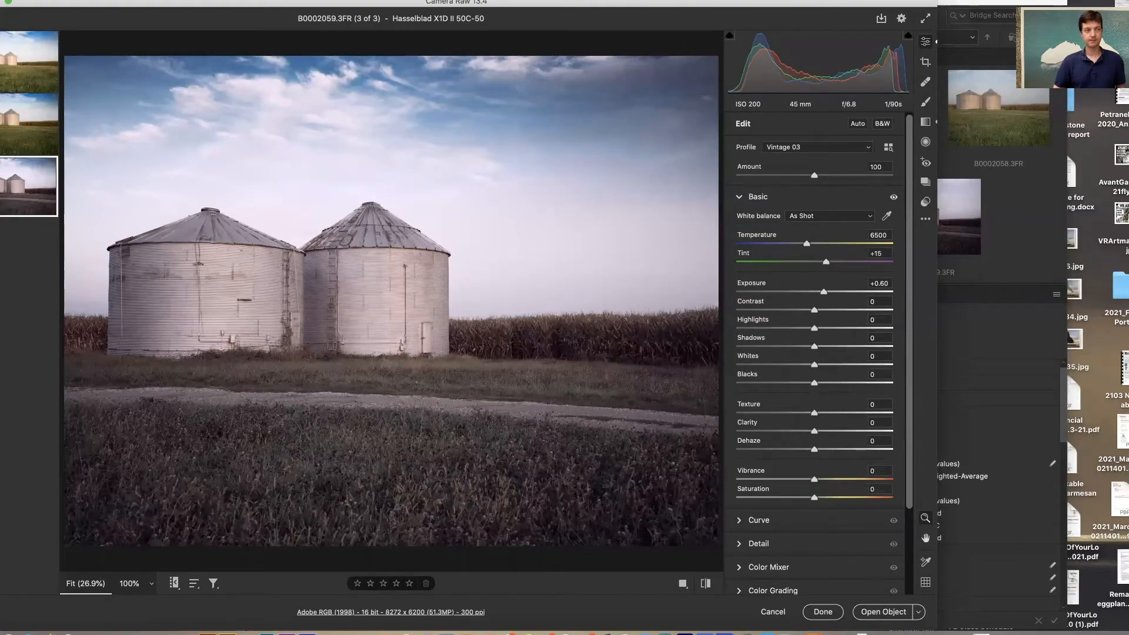
{"action": "left_click", "coordinate": [27, 126]}
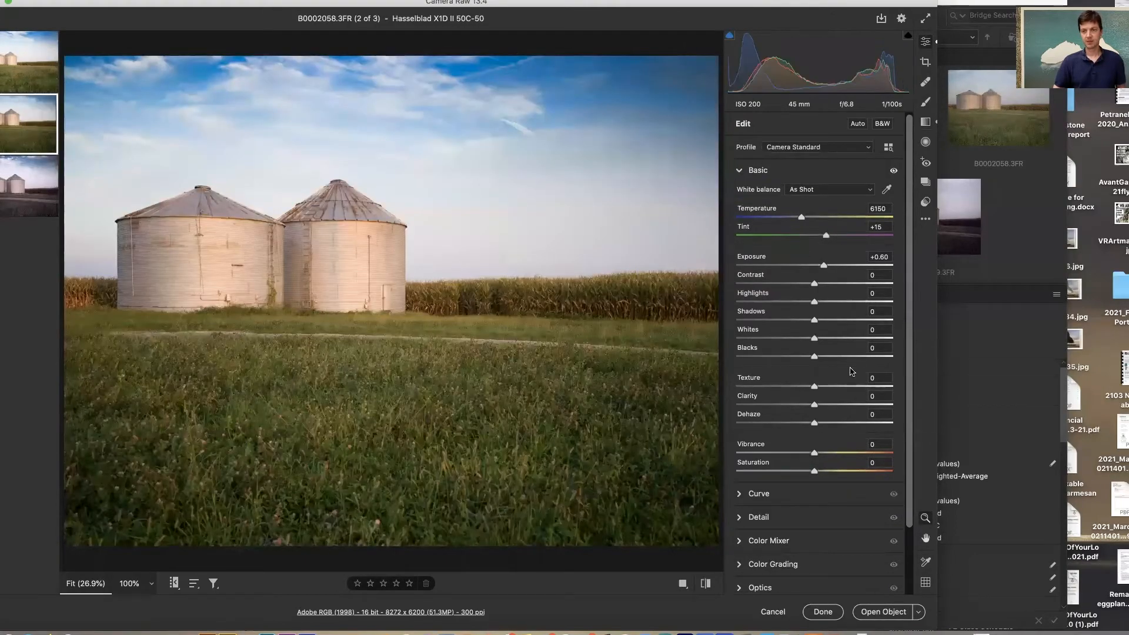
{"action": "left_click", "coordinate": [29, 65]}
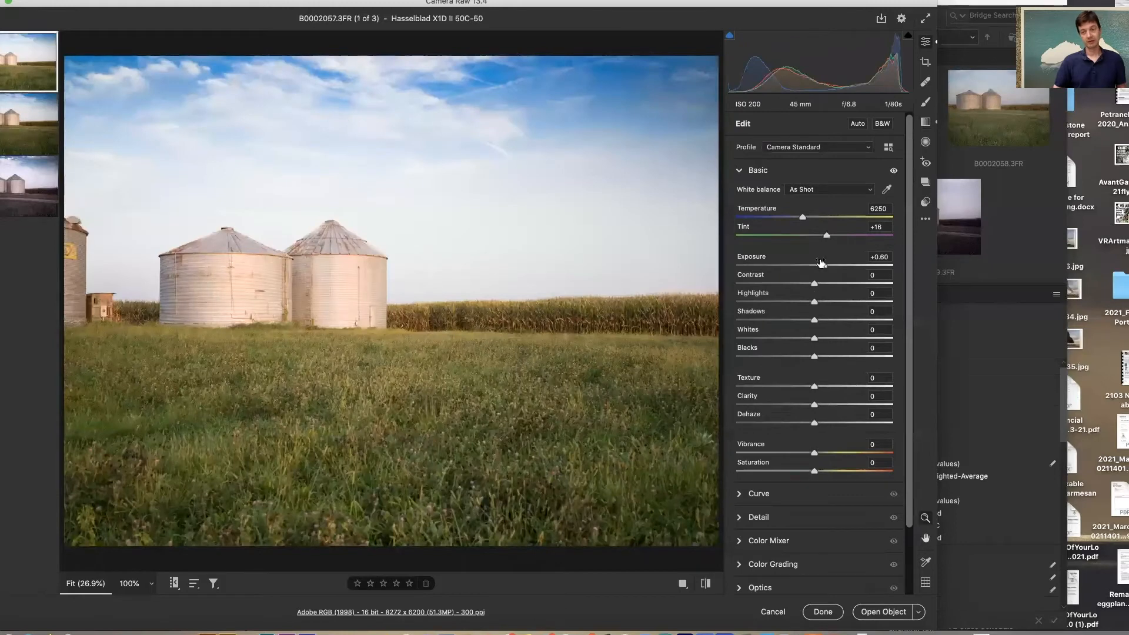
{"action": "left_click", "coordinate": [27, 126]}
{"action": "left_click", "coordinate": [30, 65]}
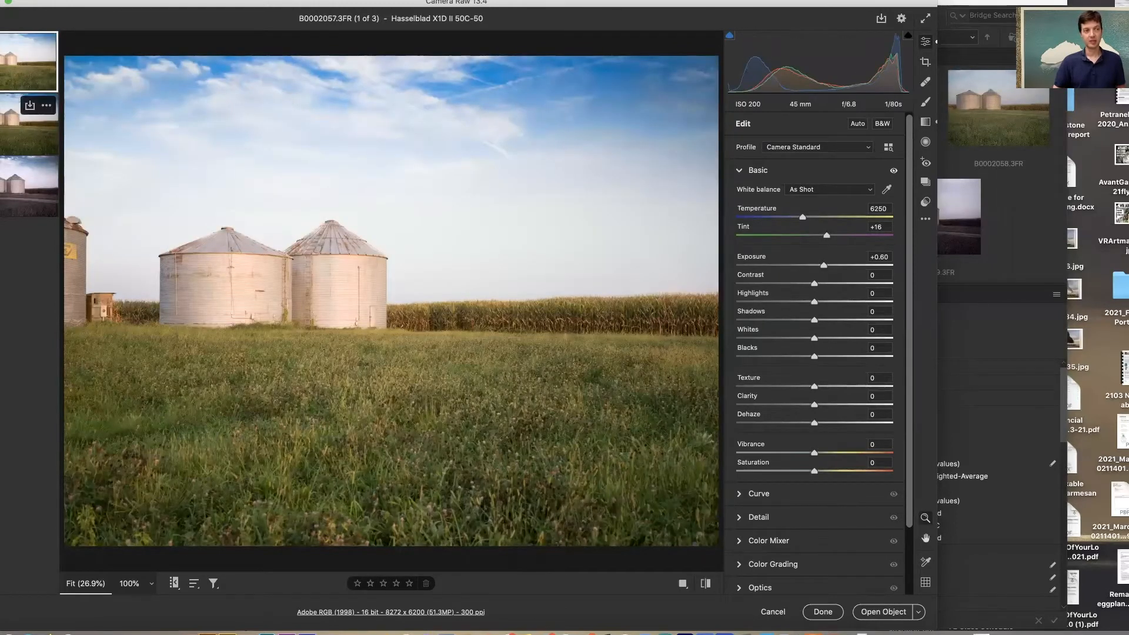
{"action": "left_click", "coordinate": [12, 203]}
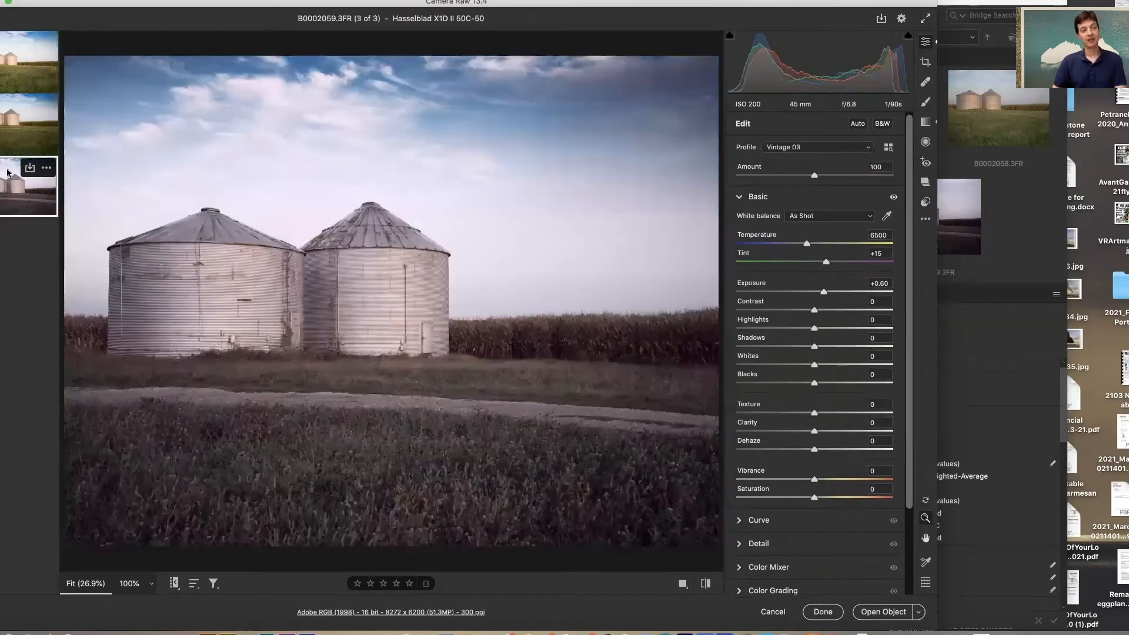
{"action": "left_click", "coordinate": [10, 62], "text": "shift"}
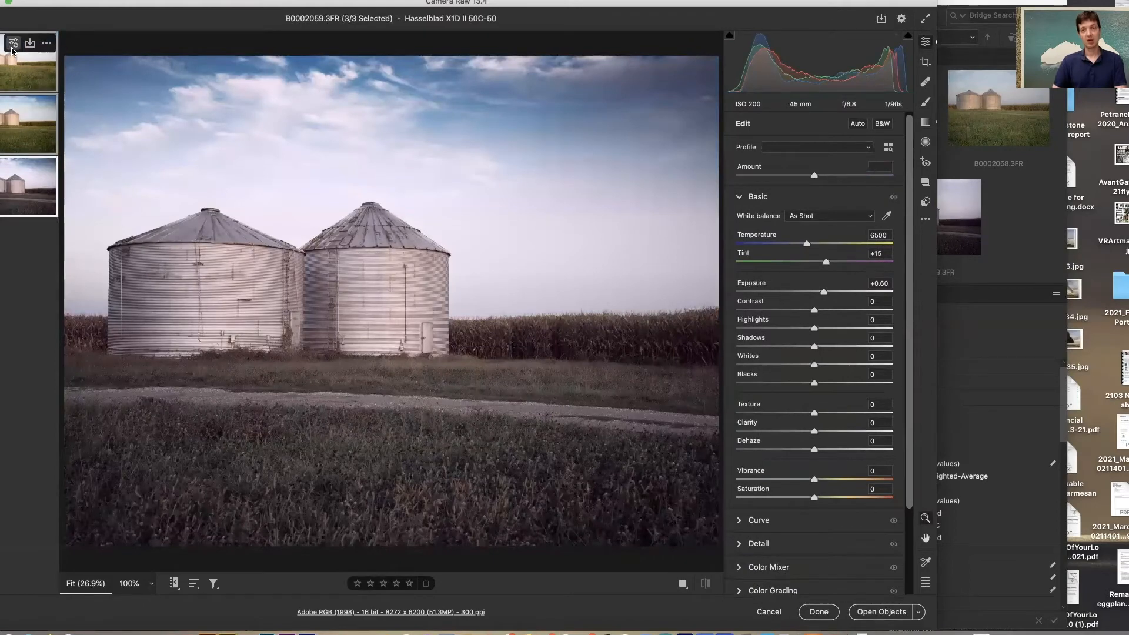
{"action": "left_click", "coordinate": [11, 44]}
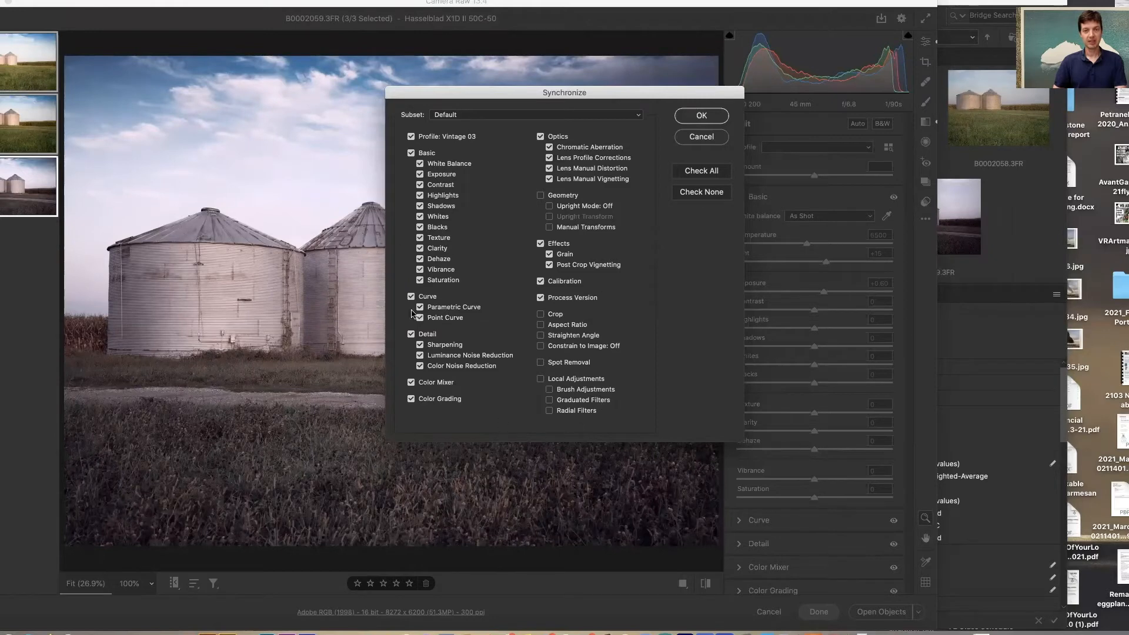
{"action": "left_click", "coordinate": [696, 140]}
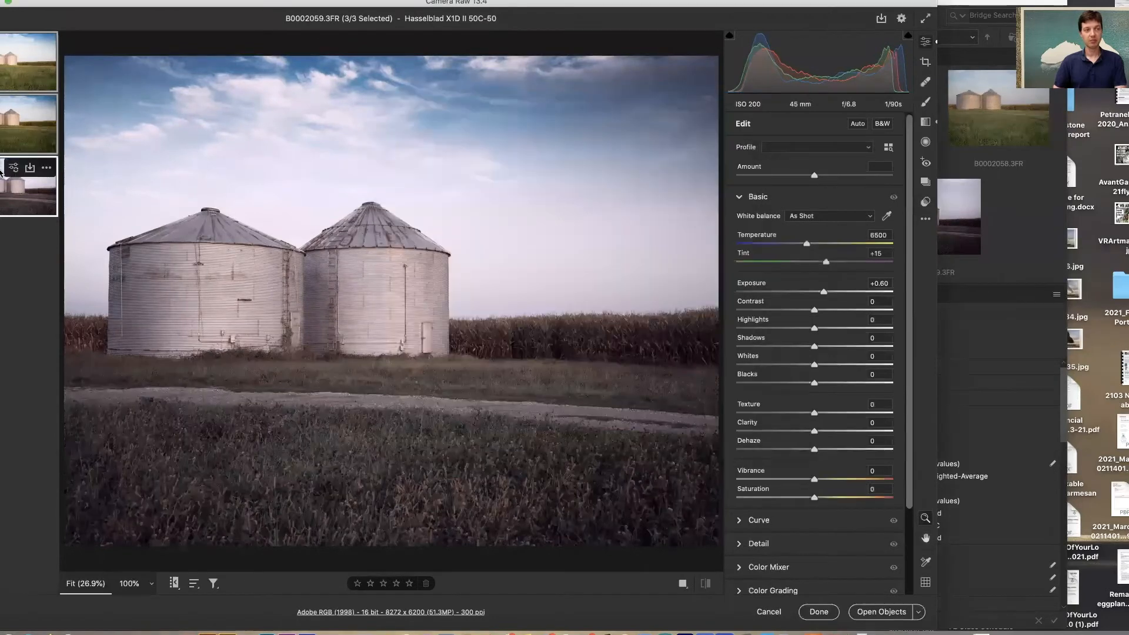
Apply the Vintage 08 profile to B0002057.3FR and B0002058.3FR together, and compare them with B0002059.3FR
{"action": "left_click", "coordinate": [7, 130]}
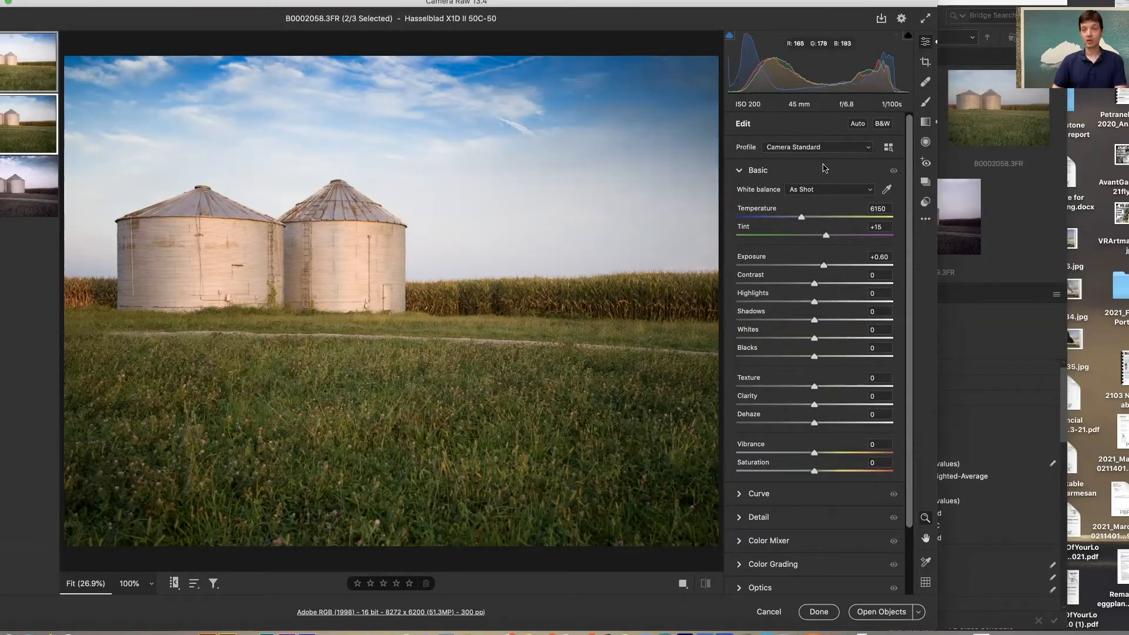
{"action": "left_click", "coordinate": [868, 150]}
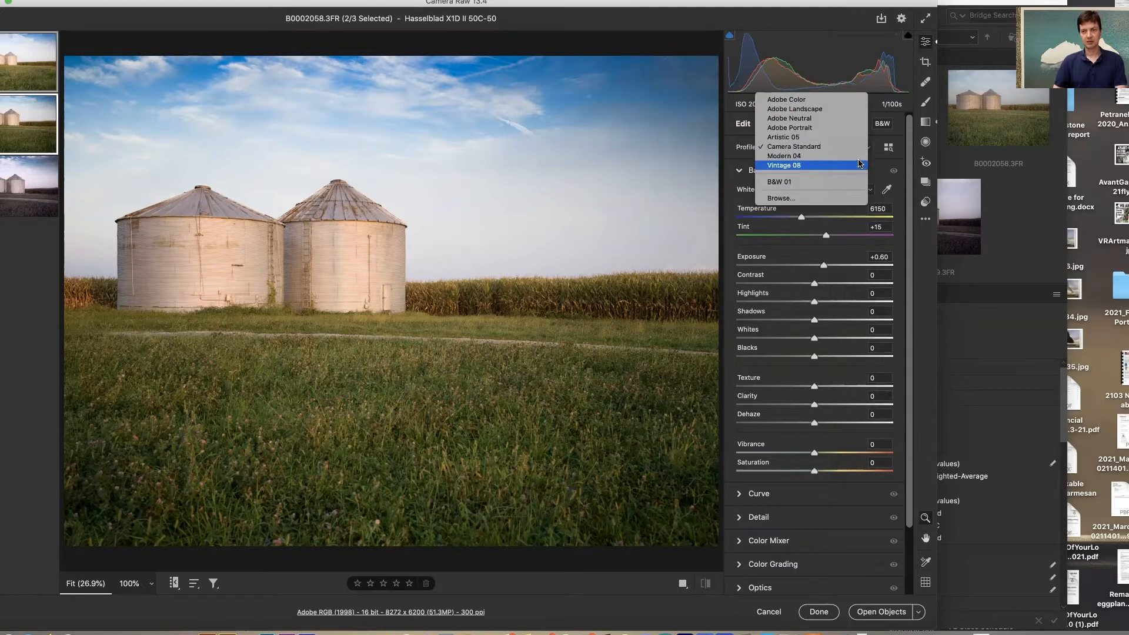
{"action": "left_click", "coordinate": [857, 166]}
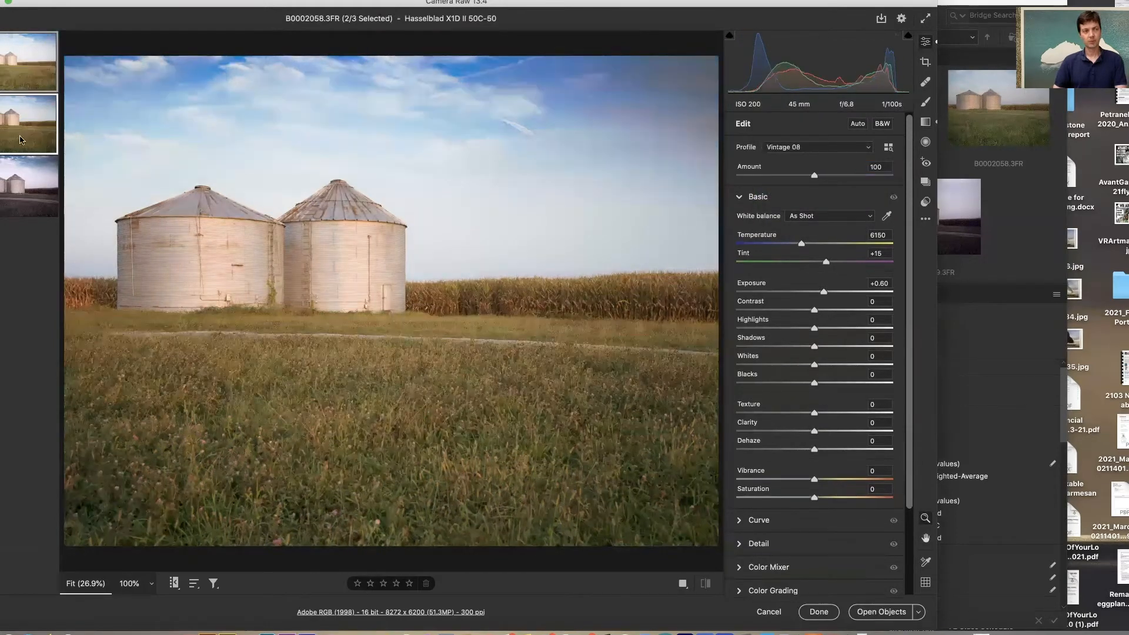
{"action": "left_click", "coordinate": [16, 197]}
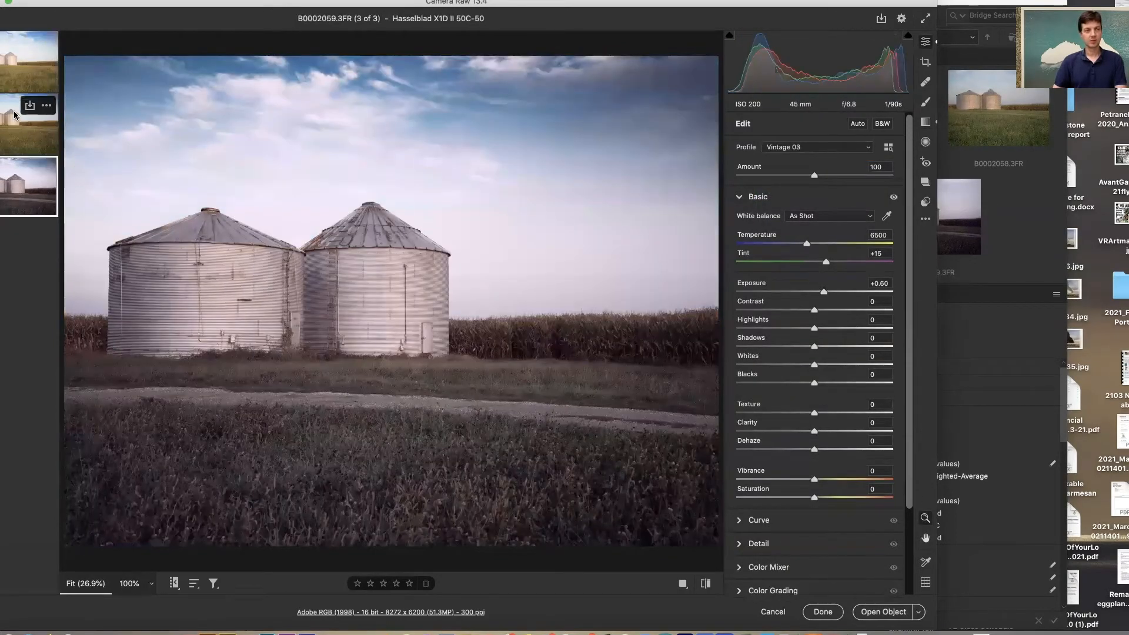
{"action": "left_click", "coordinate": [20, 68]}
{"action": "left_click", "coordinate": [5, 120]}
{"action": "left_click", "coordinate": [14, 194]}
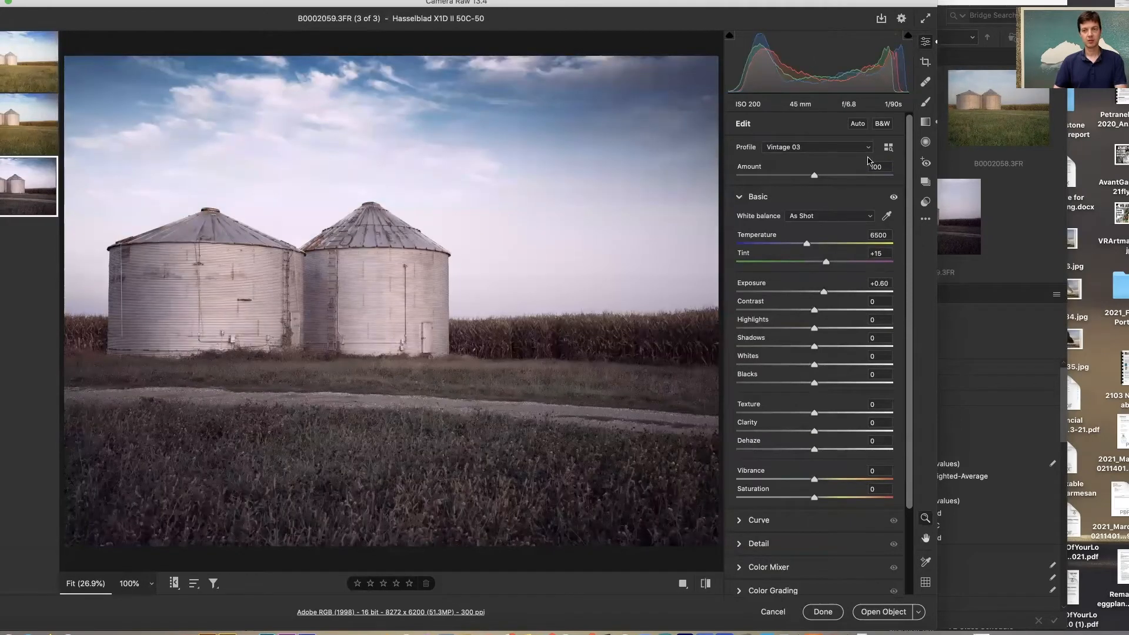
Switch the profile of B0002059.3FR to Camera Standard
{"action": "left_click", "coordinate": [850, 148]}
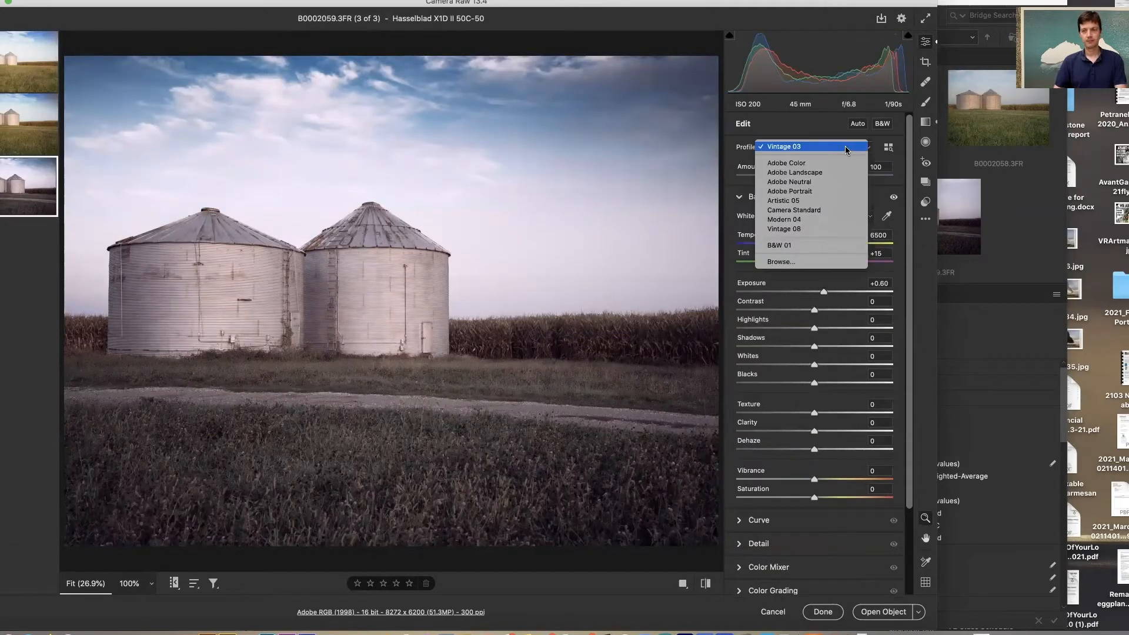
{"action": "left_click", "coordinate": [847, 149]}
{"action": "left_click", "coordinate": [847, 149]}
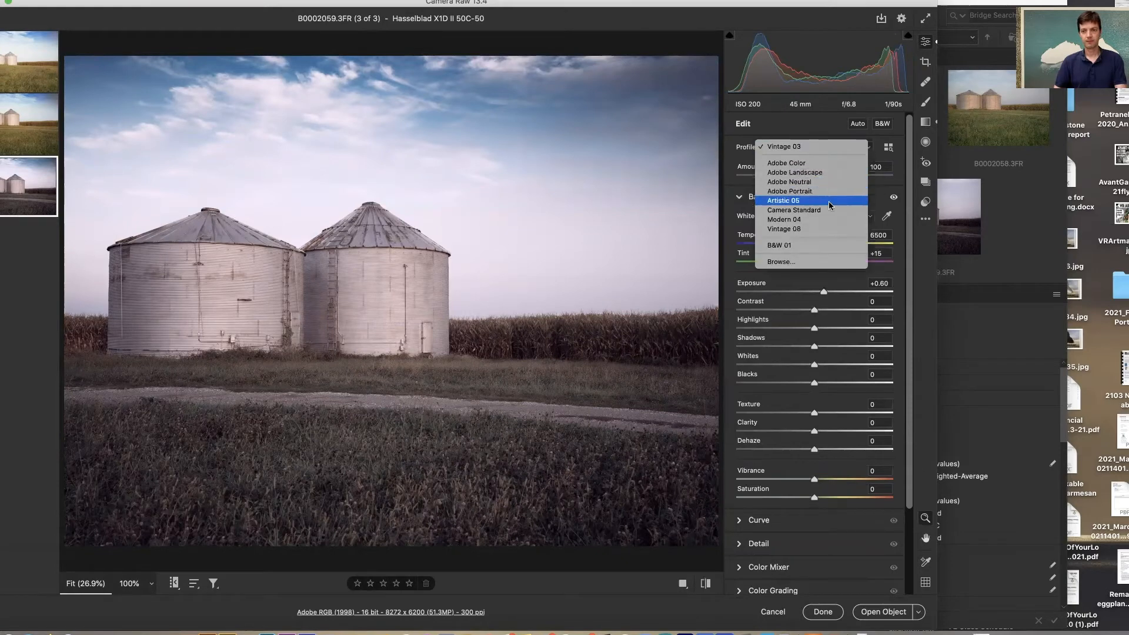
{"action": "left_click", "coordinate": [828, 217]}
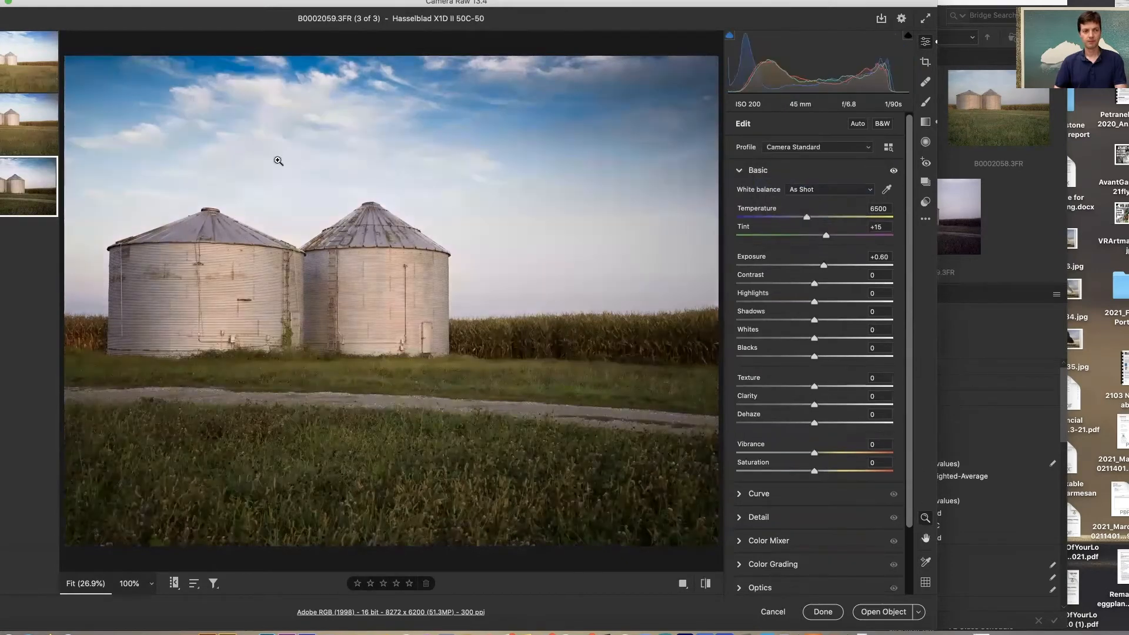
Apply the Vintage 03 profile from the Vintage profiles to B0002059.3FR and mark it as a favorite
{"action": "left_click", "coordinate": [847, 148]}
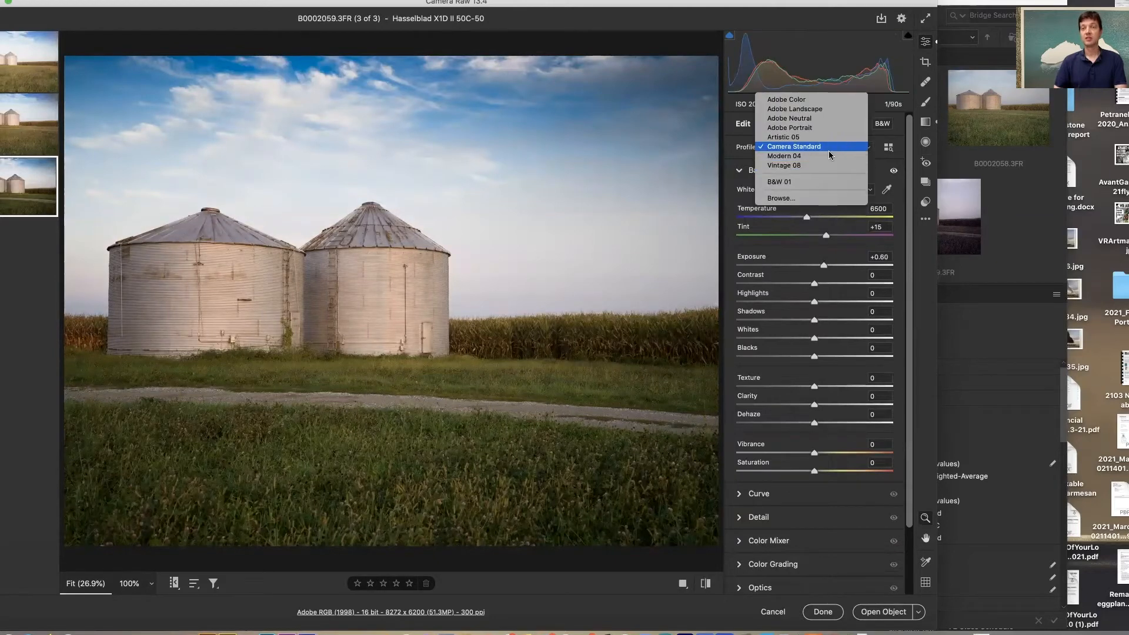
{"action": "left_click", "coordinate": [807, 199]}
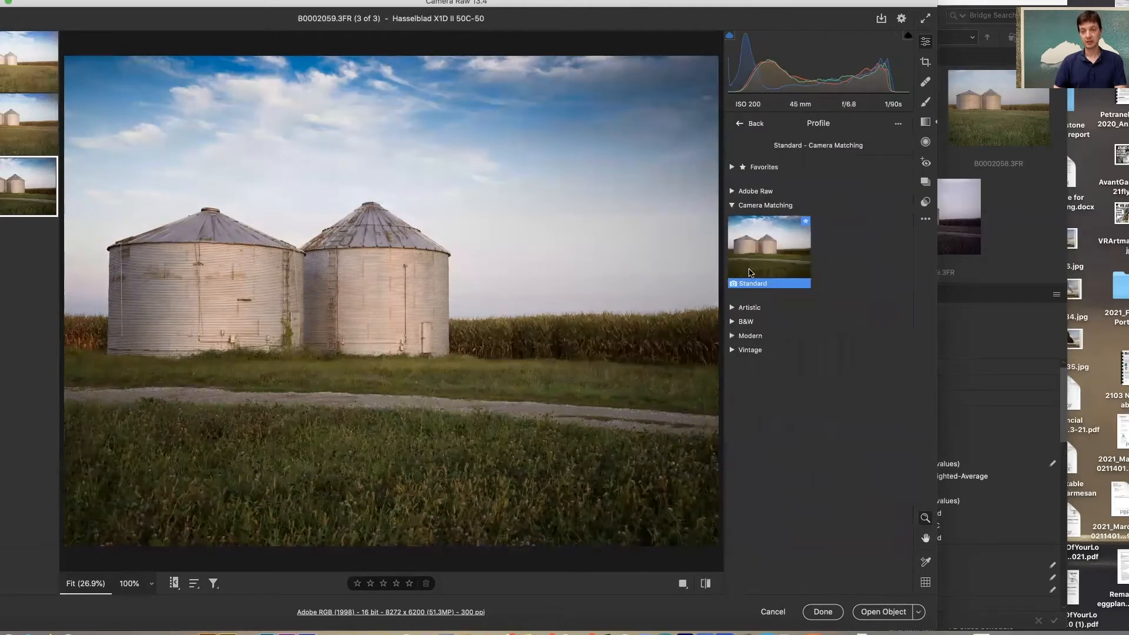
{"action": "left_click", "coordinate": [733, 351]}
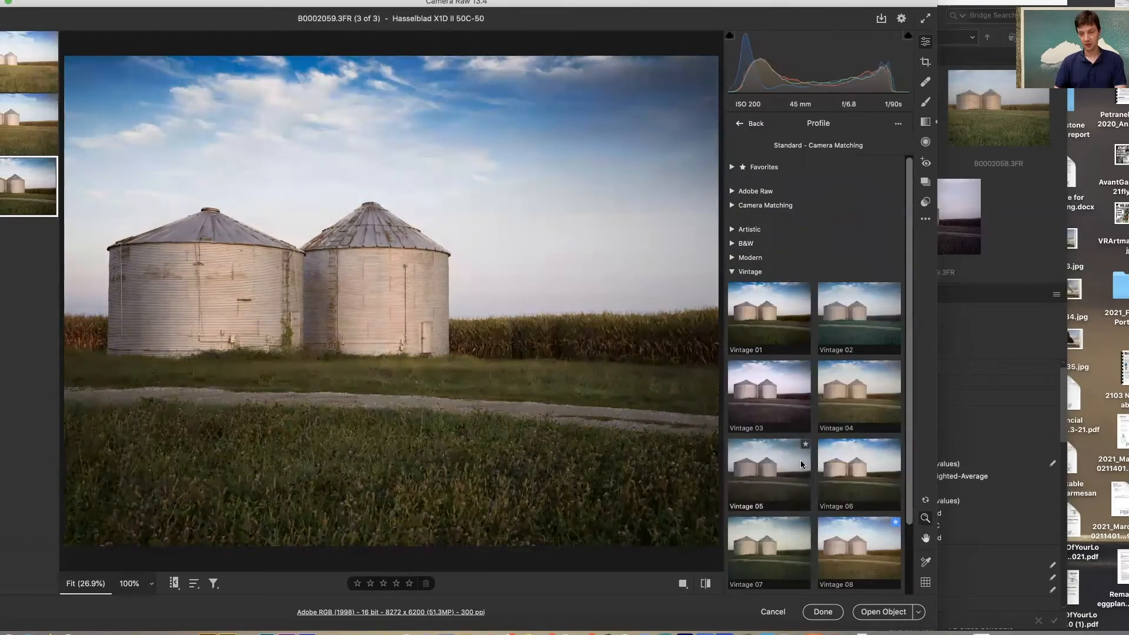
{"action": "left_click", "coordinate": [781, 399]}
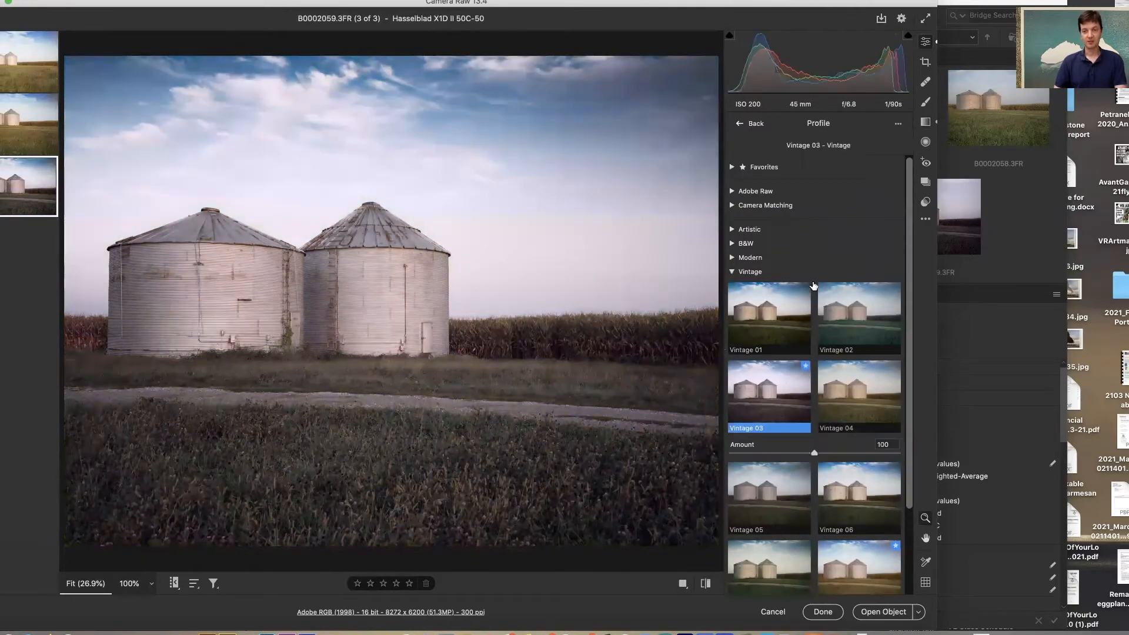
{"action": "left_click", "coordinate": [749, 125]}
Apply the Vintage 03 profile to B0002057.3FR and B0002058.3FR together, check both photos and save the edits
{"action": "left_click", "coordinate": [33, 47]}
{"action": "left_click", "coordinate": [2, 129], "text": "shift"}
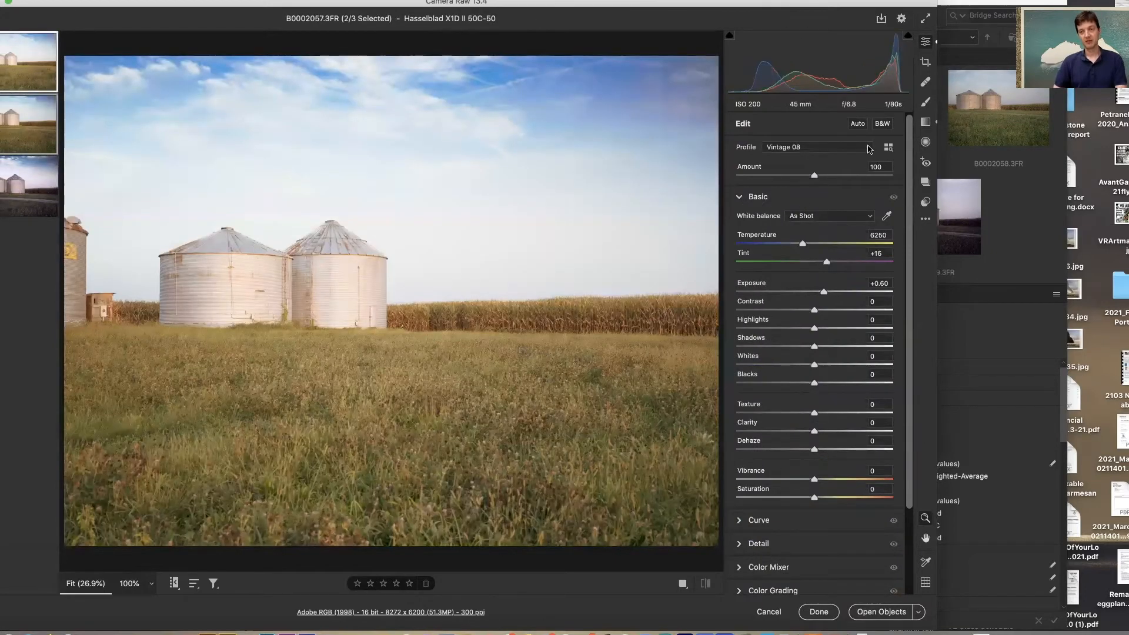
{"action": "left_click", "coordinate": [868, 149]}
{"action": "left_click", "coordinate": [821, 138]}
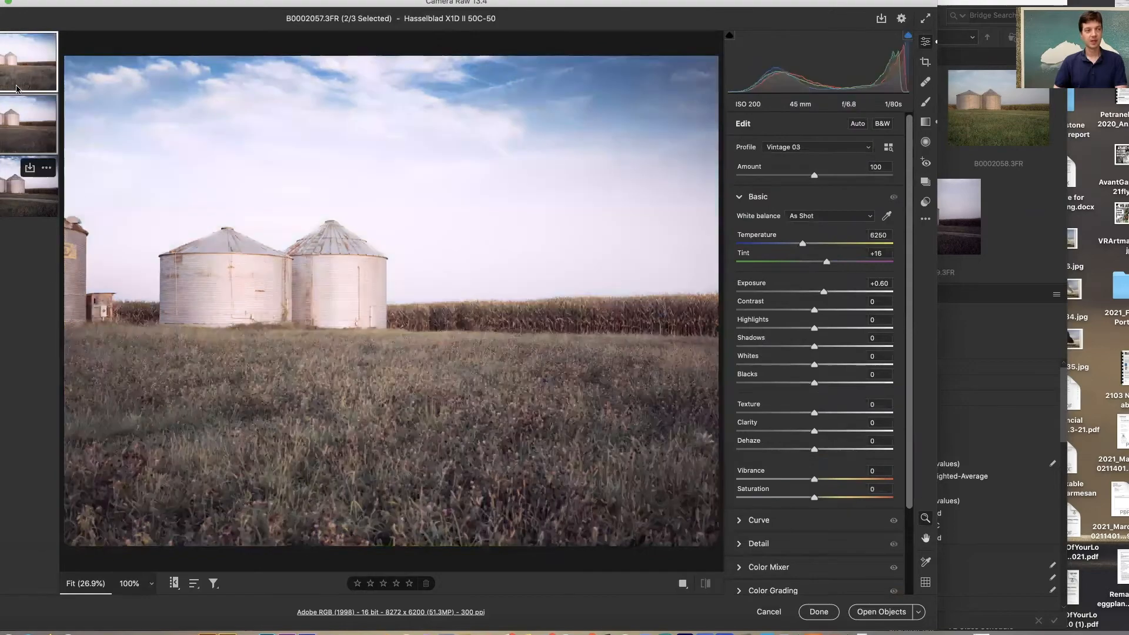
{"action": "left_click", "coordinate": [17, 82]}
{"action": "left_click", "coordinate": [8, 133]}
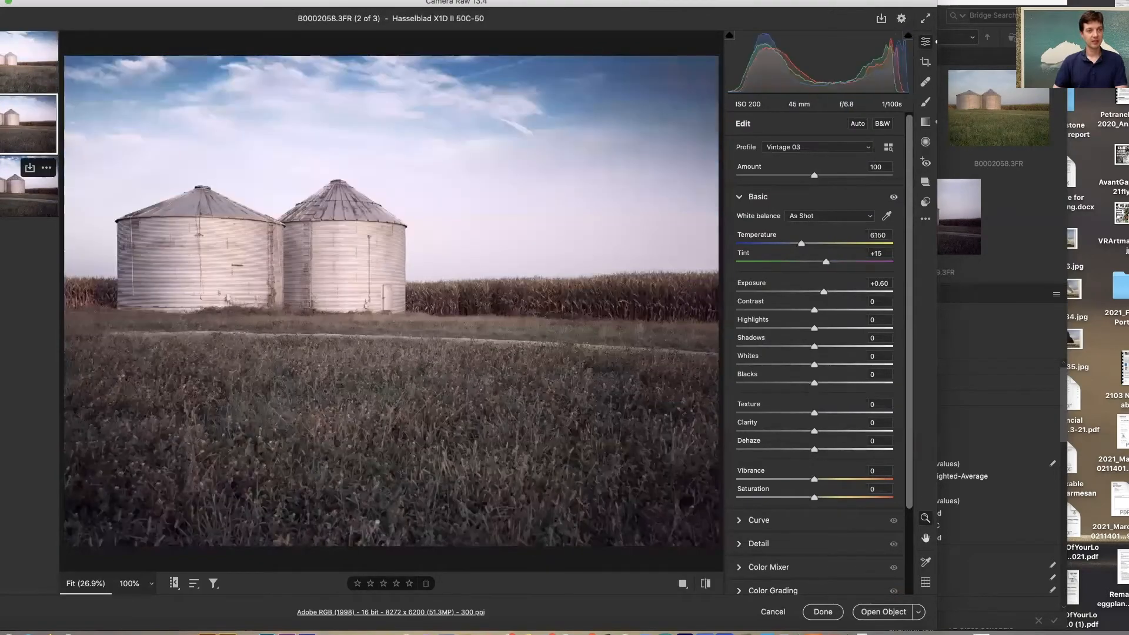
{"action": "left_click", "coordinate": [2, 79]}
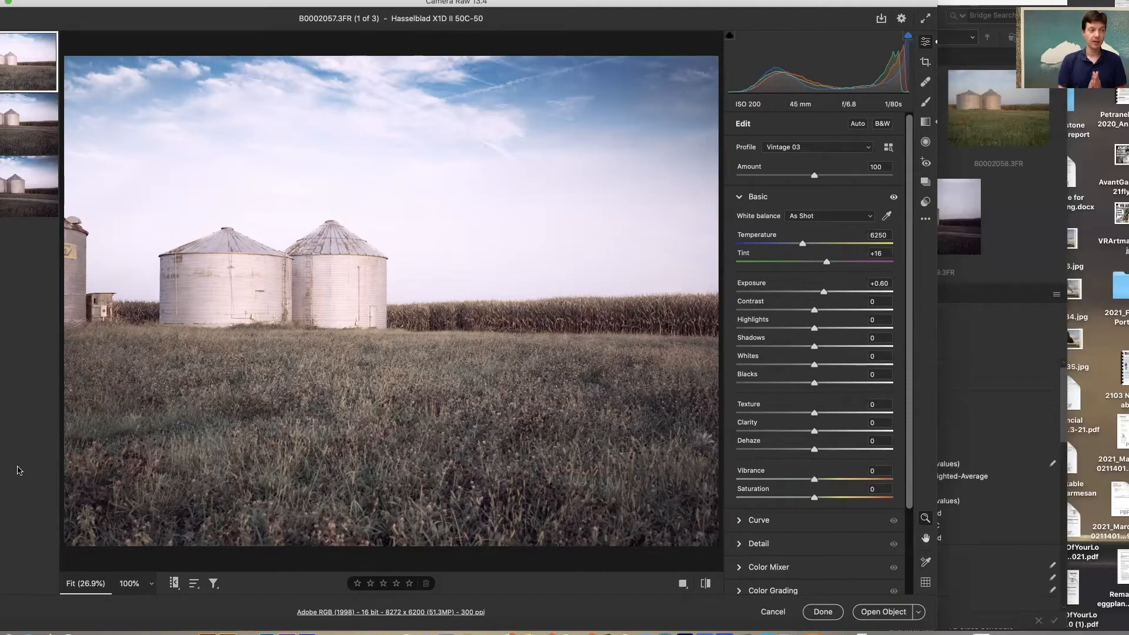
{"action": "left_click", "coordinate": [822, 611]}
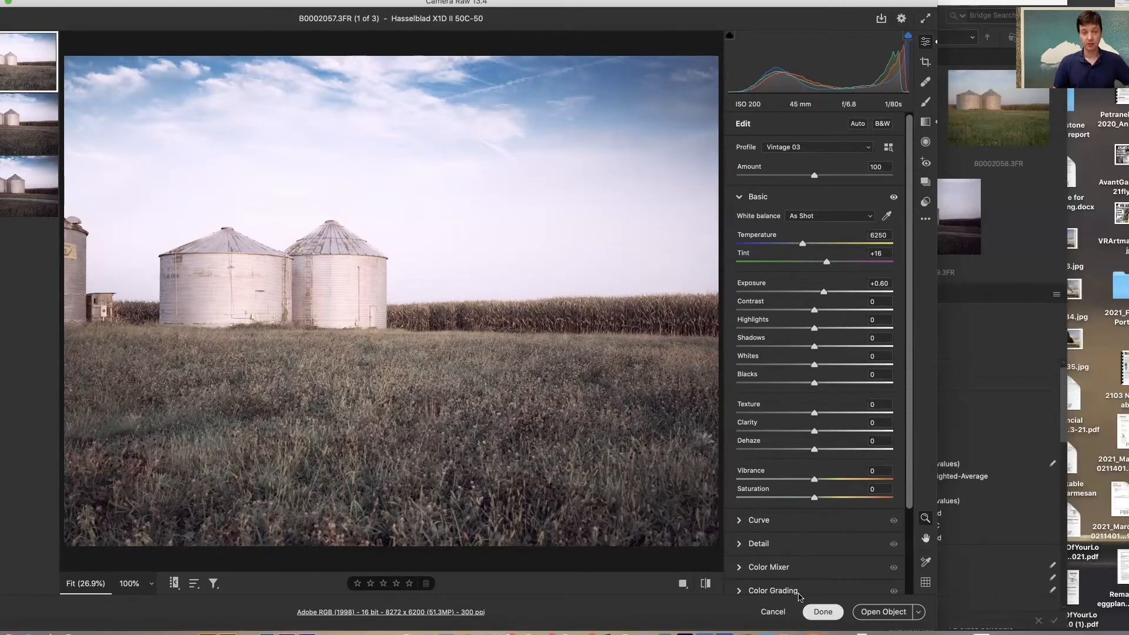
Open B0002070.3FR, B0002070.jpeg and B0002070 copy.jpeg together in Camera Raw from Bridge
{"action": "left_click_drag", "start_coordinate": [785, 93], "coordinate": [781, 246]}
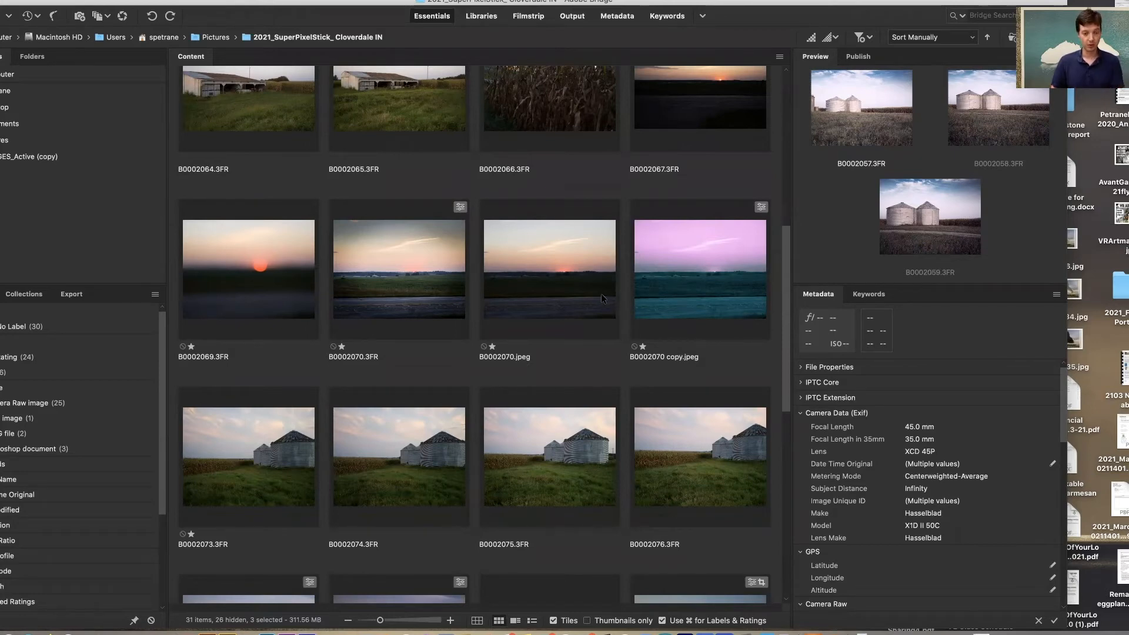
{"action": "left_click", "coordinate": [454, 285]}
{"action": "left_click", "coordinate": [669, 280], "text": "shift"}
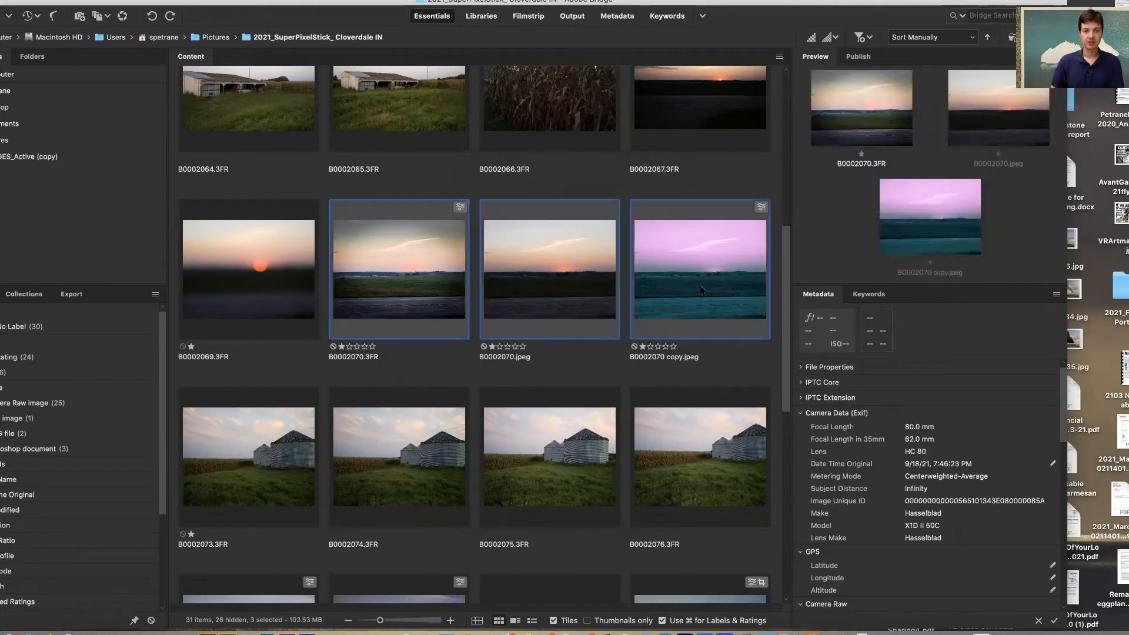
{"action": "double_click", "coordinate": [426, 282]}
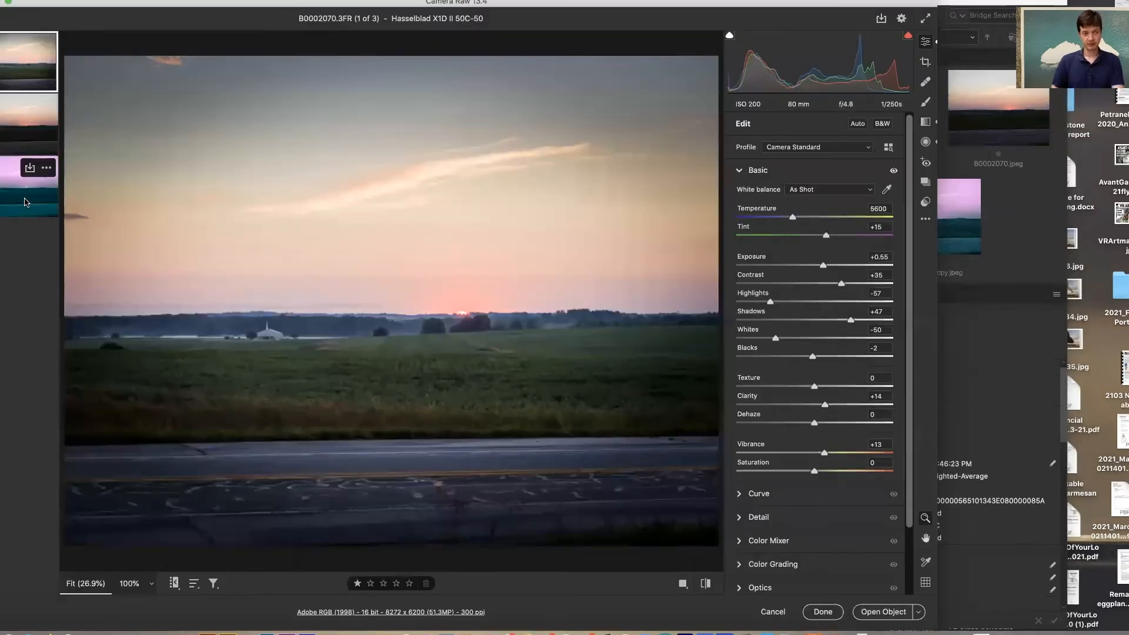
Review the File Handling preferences for JPEG and TIFF files, then close Camera Raw without saving changes
{"action": "left_click", "coordinate": [902, 19]}
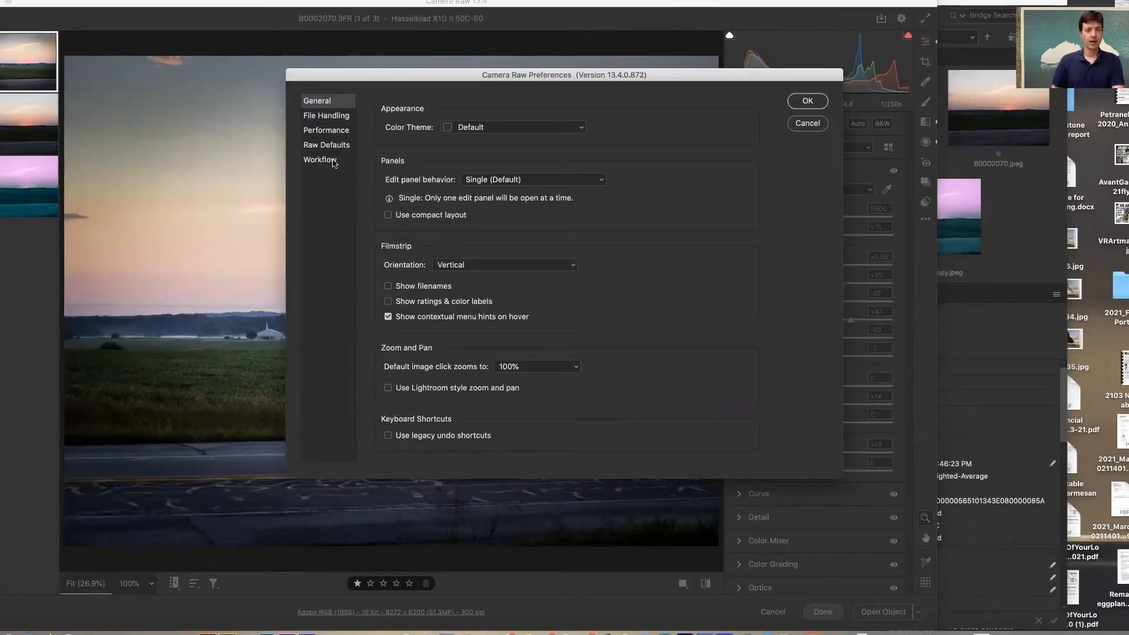
{"action": "left_click", "coordinate": [327, 118]}
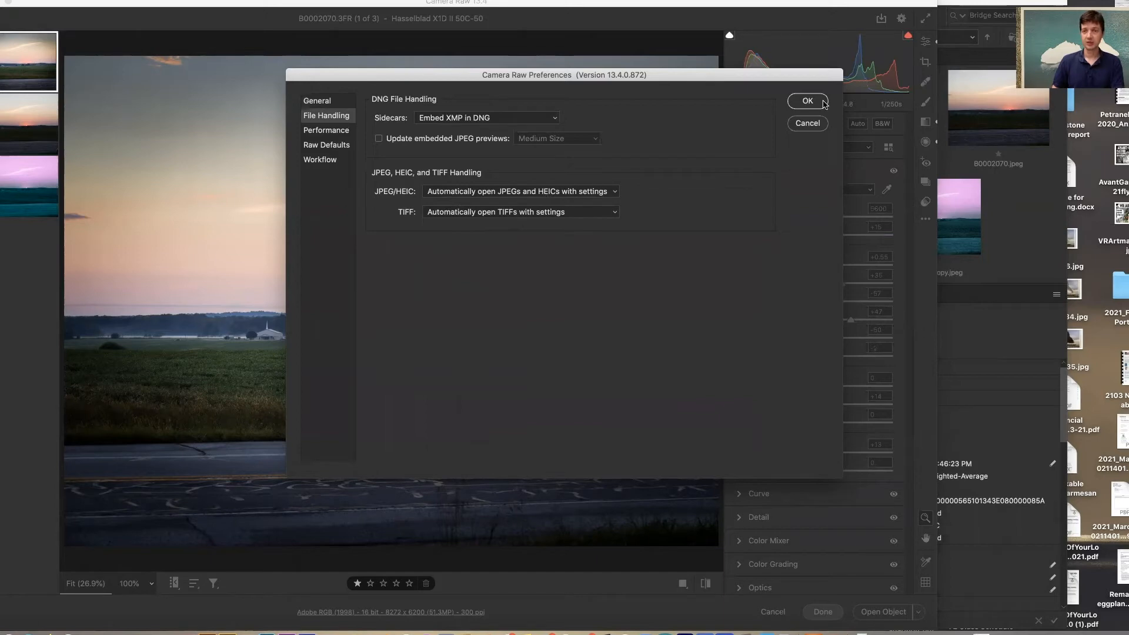
{"action": "left_click", "coordinate": [808, 123]}
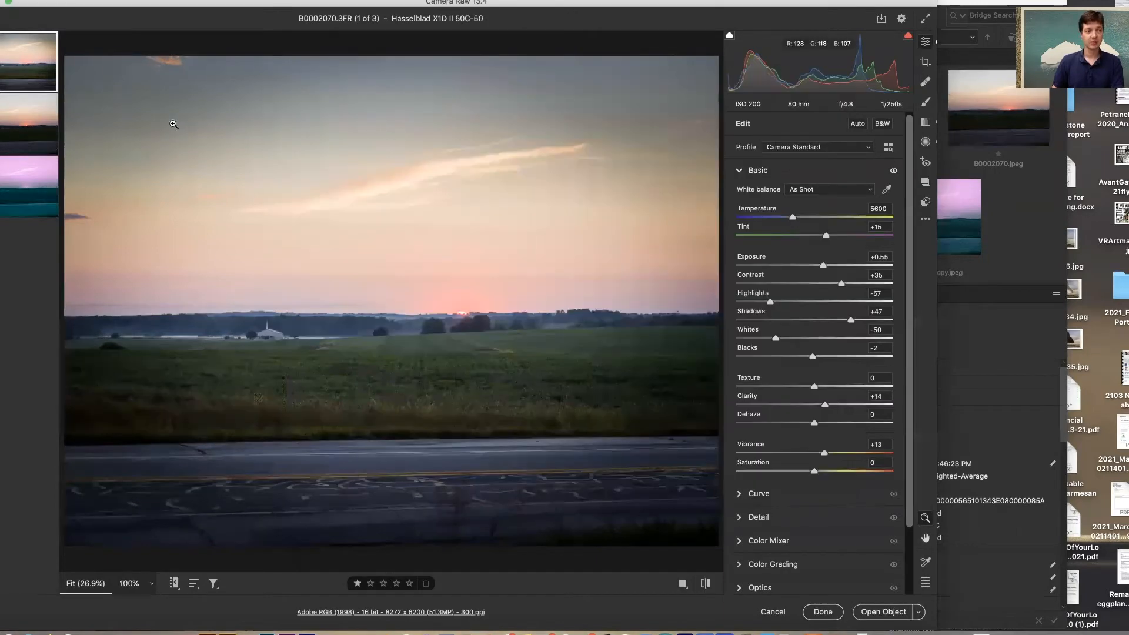
{"action": "left_click", "coordinate": [769, 617]}
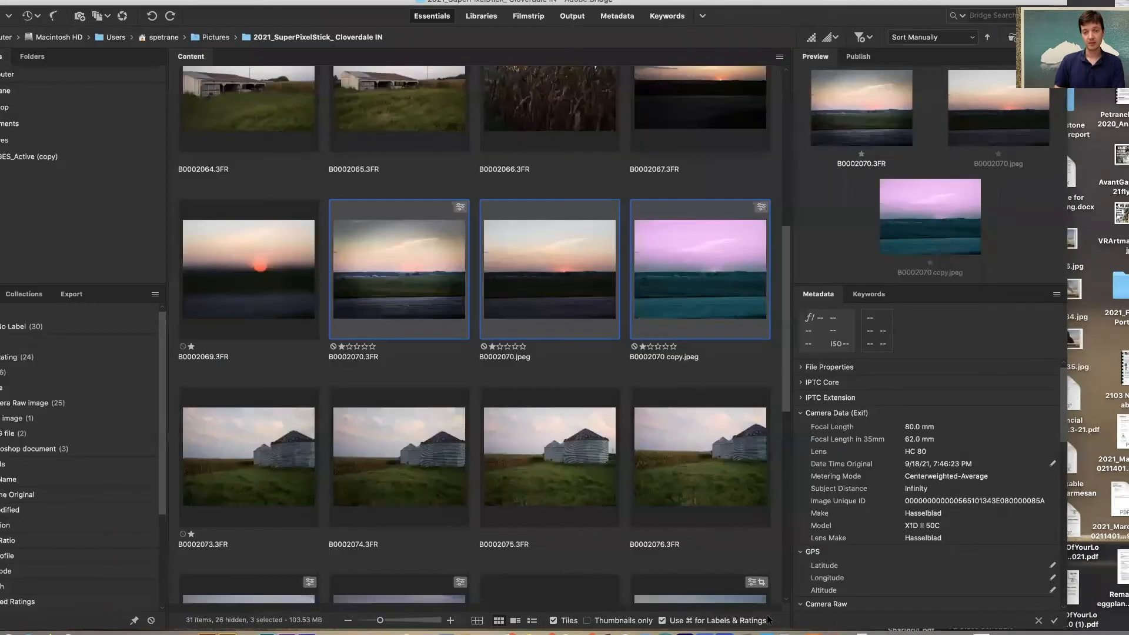
Locate the Open in Camera Raw command for B0002070.jpeg in Bridge, and select B0002070 copy.jpeg to view it
{"action": "left_click", "coordinate": [579, 362]}
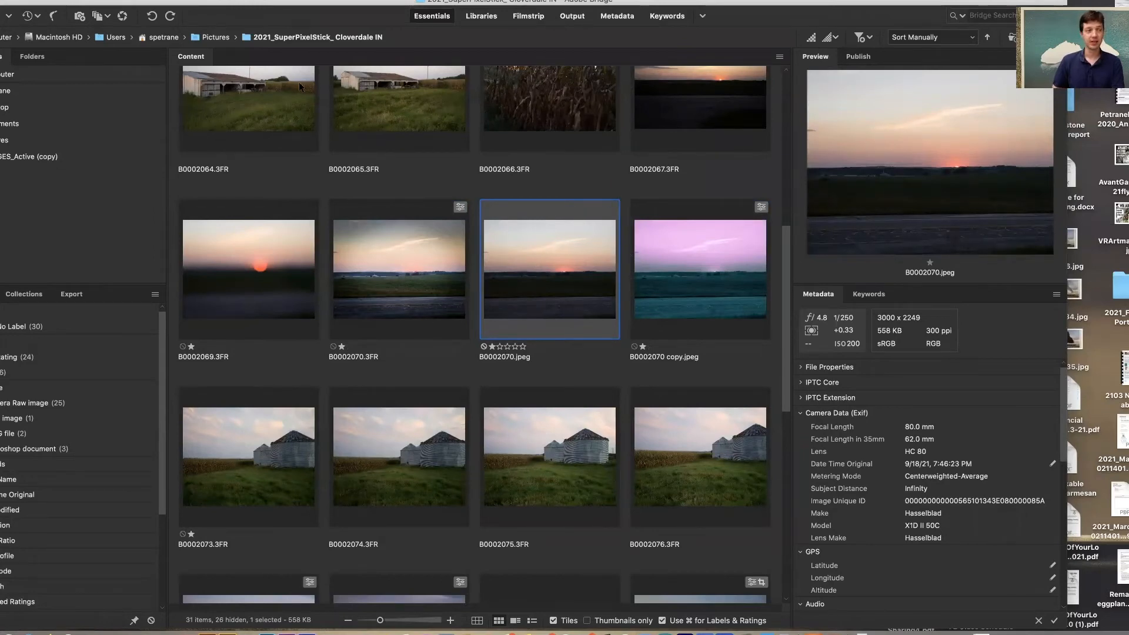
{"action": "left_click", "coordinate": [88, 0]}
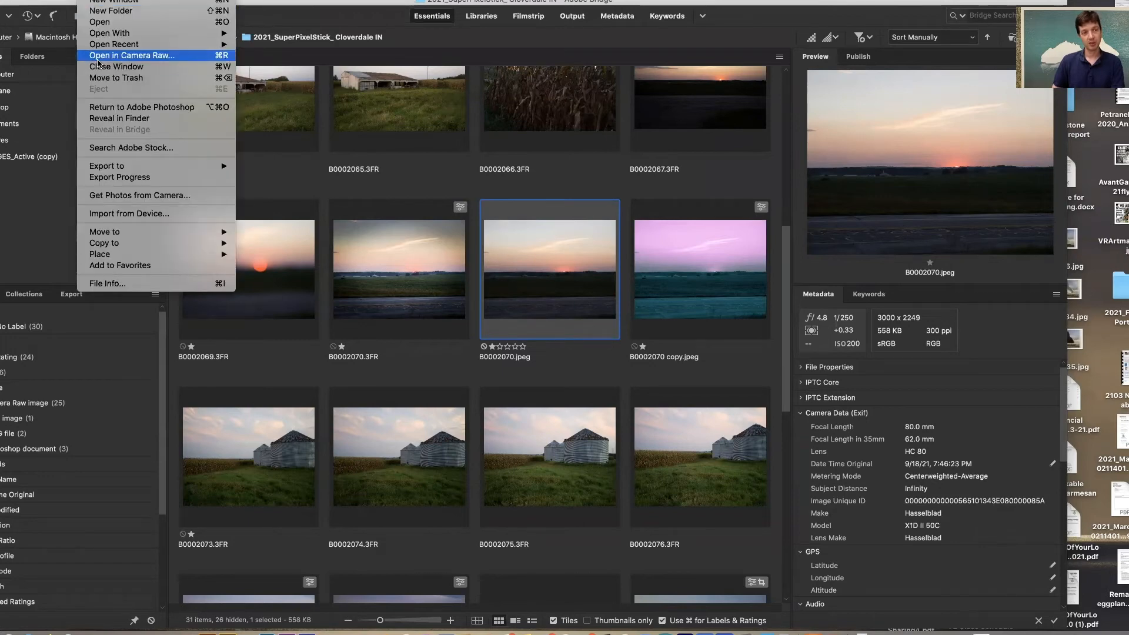
{"action": "left_click", "coordinate": [896, 319]}
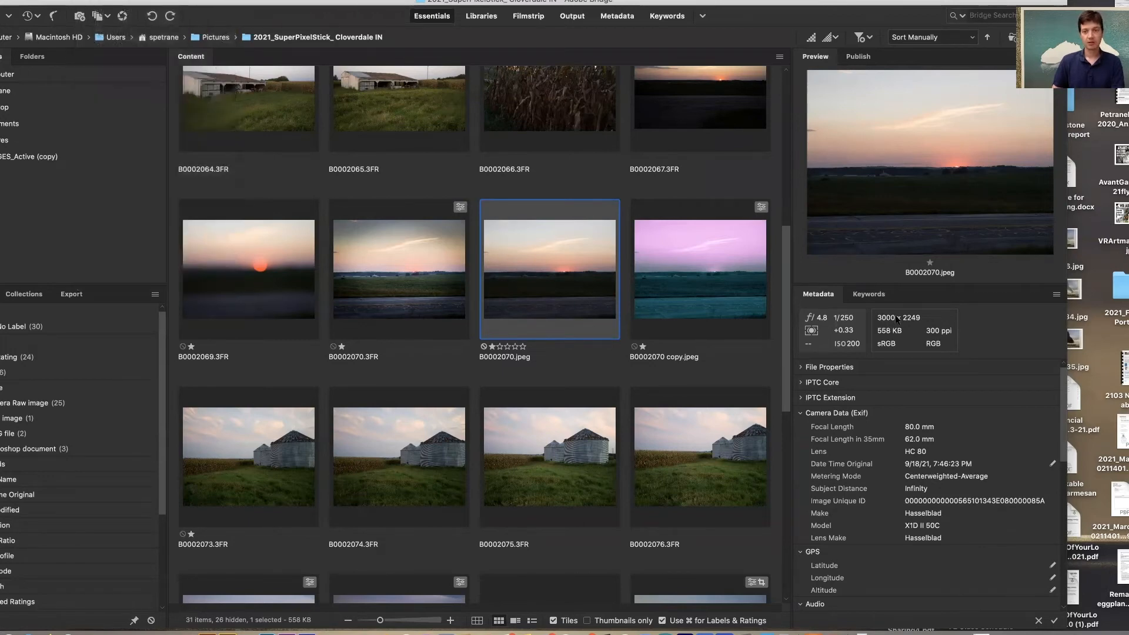
{"action": "left_click", "coordinate": [708, 282]}
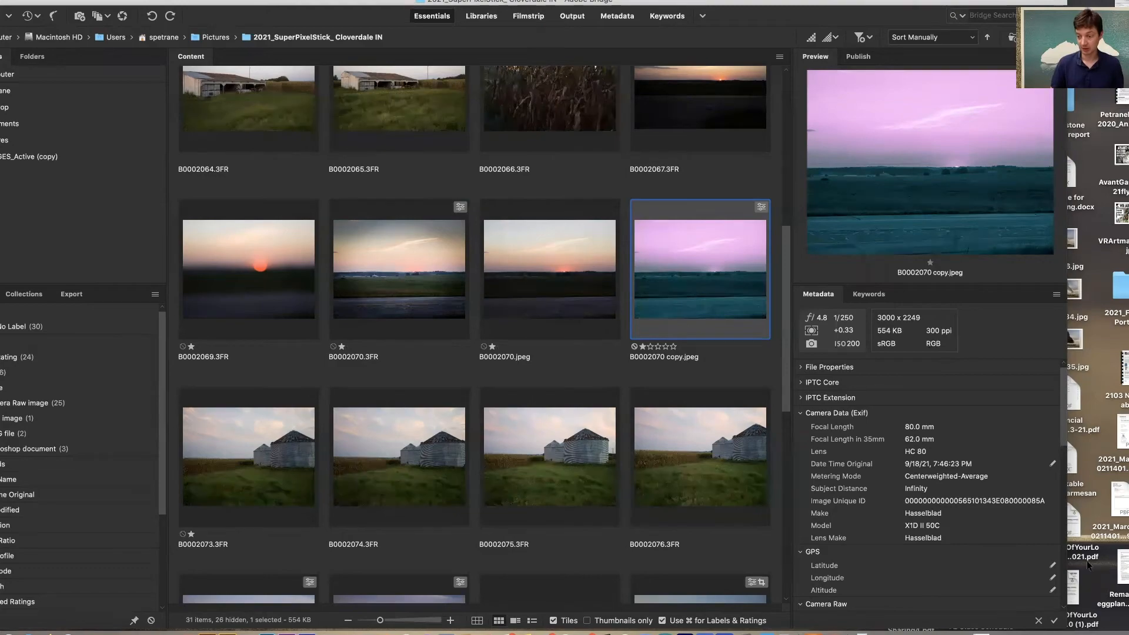
Move the Bridge and browser windows out of the way and bring forward the 2021_SuperPixelStick_ Cloverdale IN folder in Finder
{"action": "left_click_drag", "start_coordinate": [1060, 628], "coordinate": [1045, 628]}
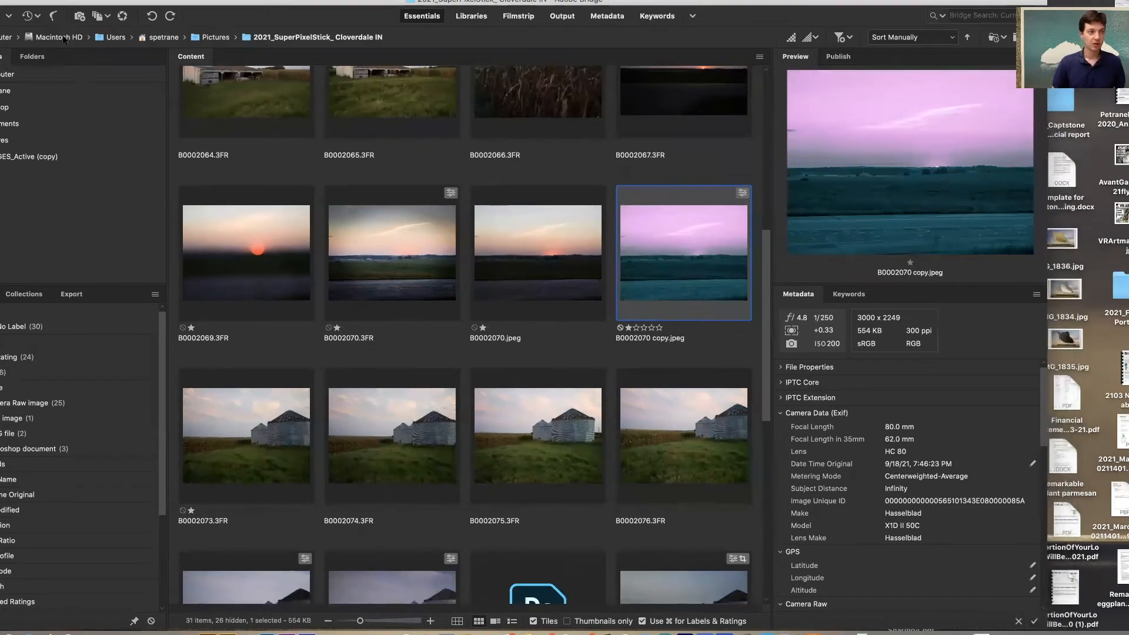
{"action": "left_click_drag", "start_coordinate": [65, 2], "coordinate": [221, 3]}
{"action": "left_click_drag", "start_coordinate": [77, 2], "coordinate": [258, 2]}
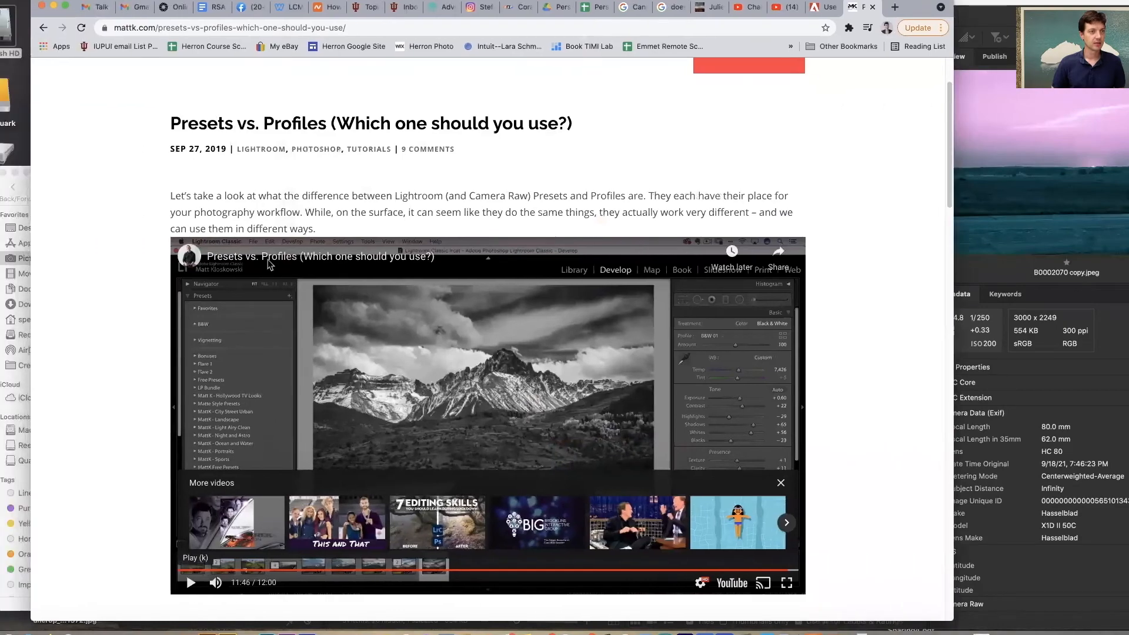
{"action": "left_click", "coordinate": [53, 7]}
{"action": "left_click", "coordinate": [72, 187]}
{"action": "left_click_drag", "start_coordinate": [72, 187], "coordinate": [184, 81]}
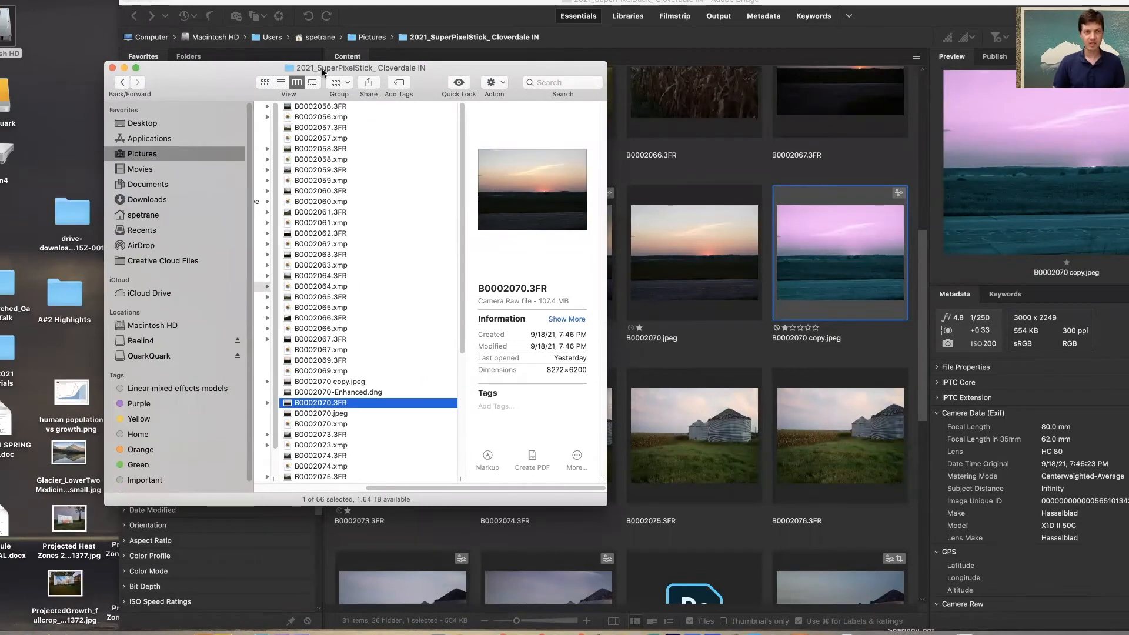
{"action": "left_click_drag", "start_coordinate": [250, 75], "coordinate": [243, 74]}
{"action": "left_click_drag", "start_coordinate": [406, 491], "coordinate": [368, 493]}
Compare the Finder previews and file details of B0002070 copy.jpeg and B0002070.jpeg
{"action": "left_click", "coordinate": [366, 401]}
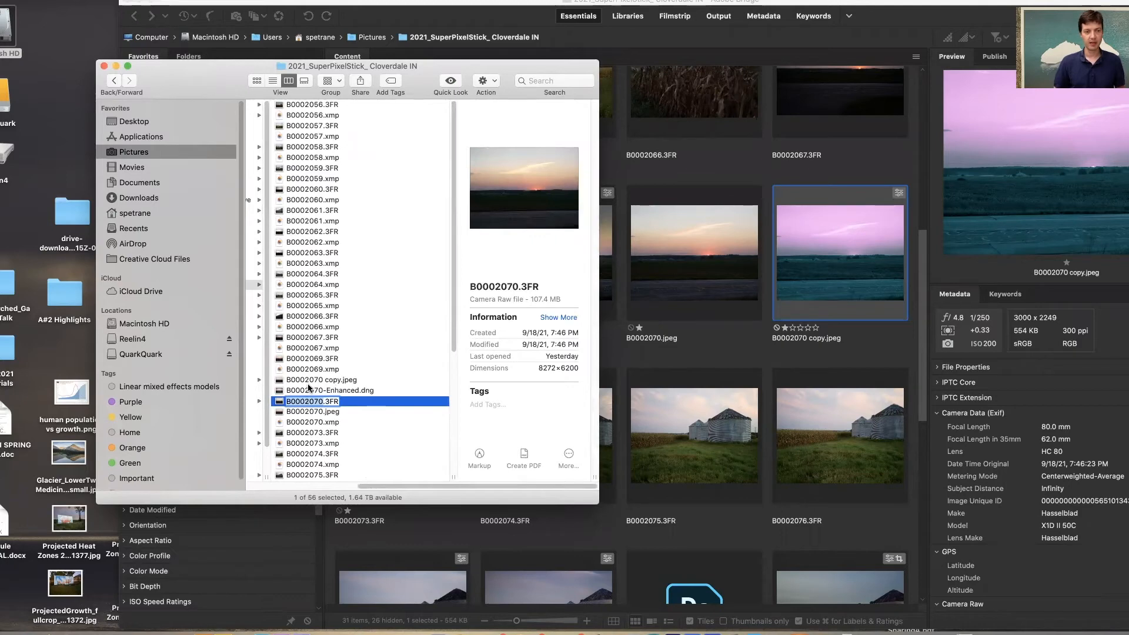
{"action": "key", "text": "Escape"}
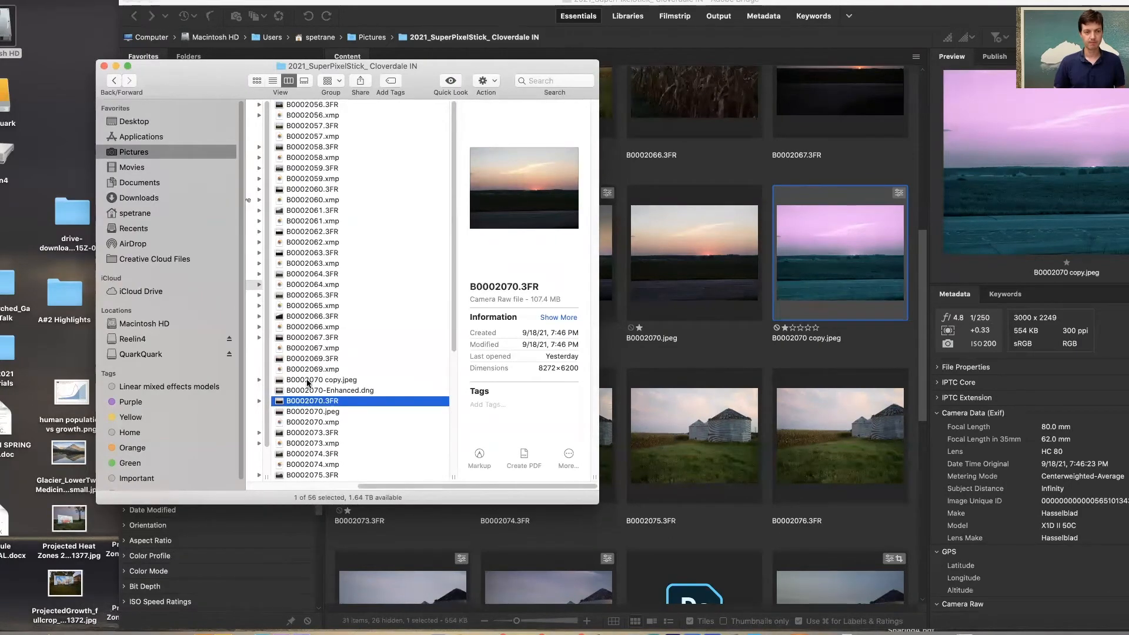
{"action": "left_click", "coordinate": [307, 381]}
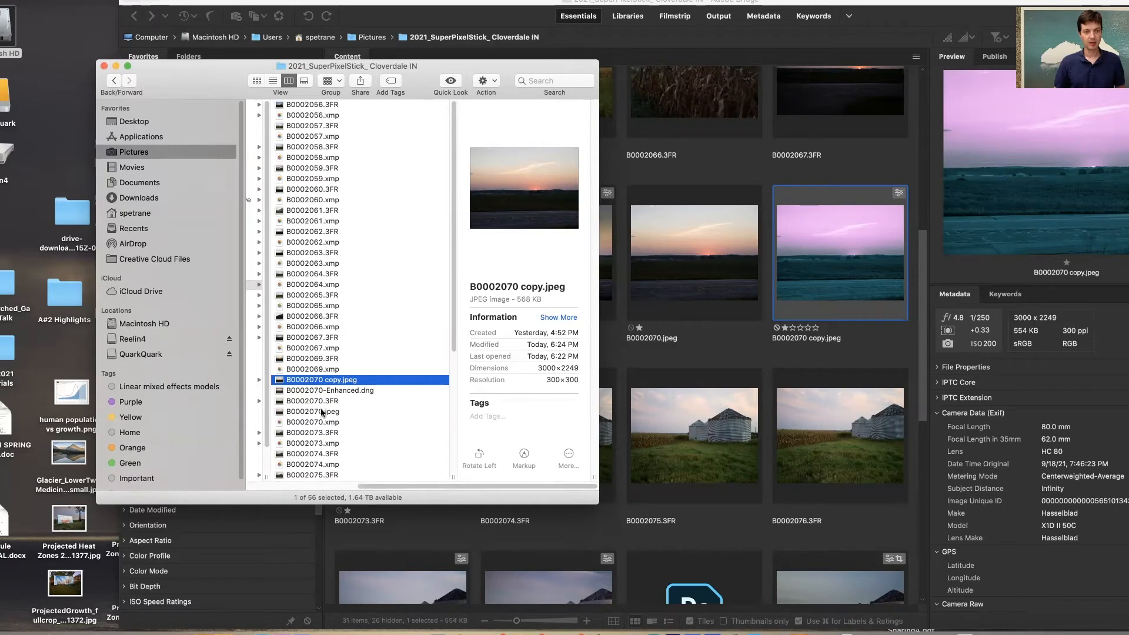
{"action": "left_click", "coordinate": [316, 411]}
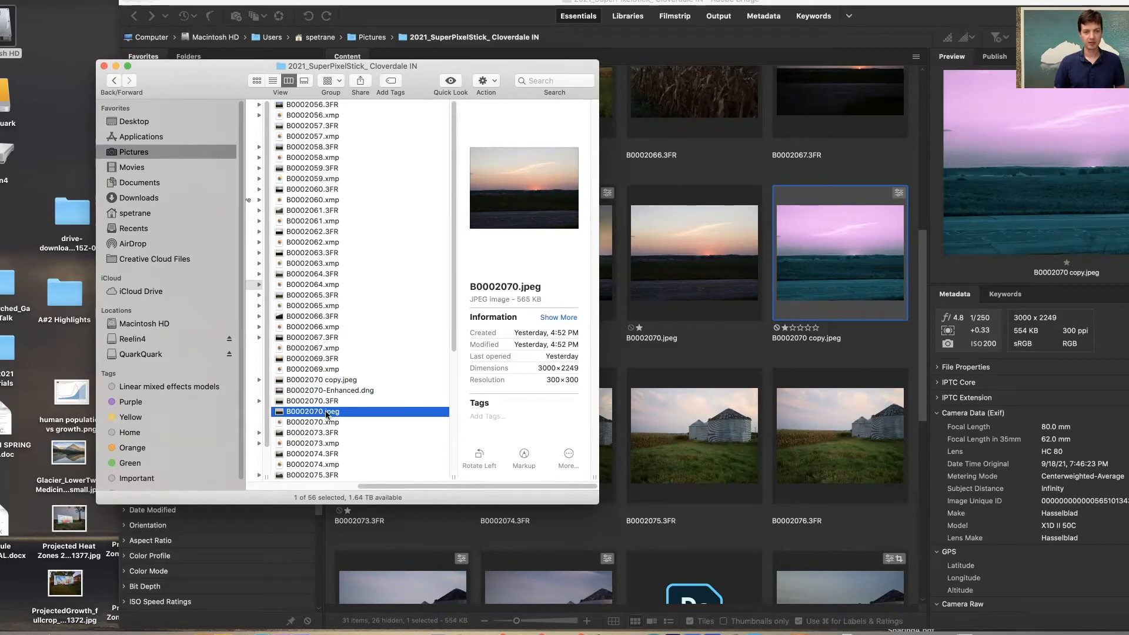
{"action": "left_click", "coordinate": [298, 380]}
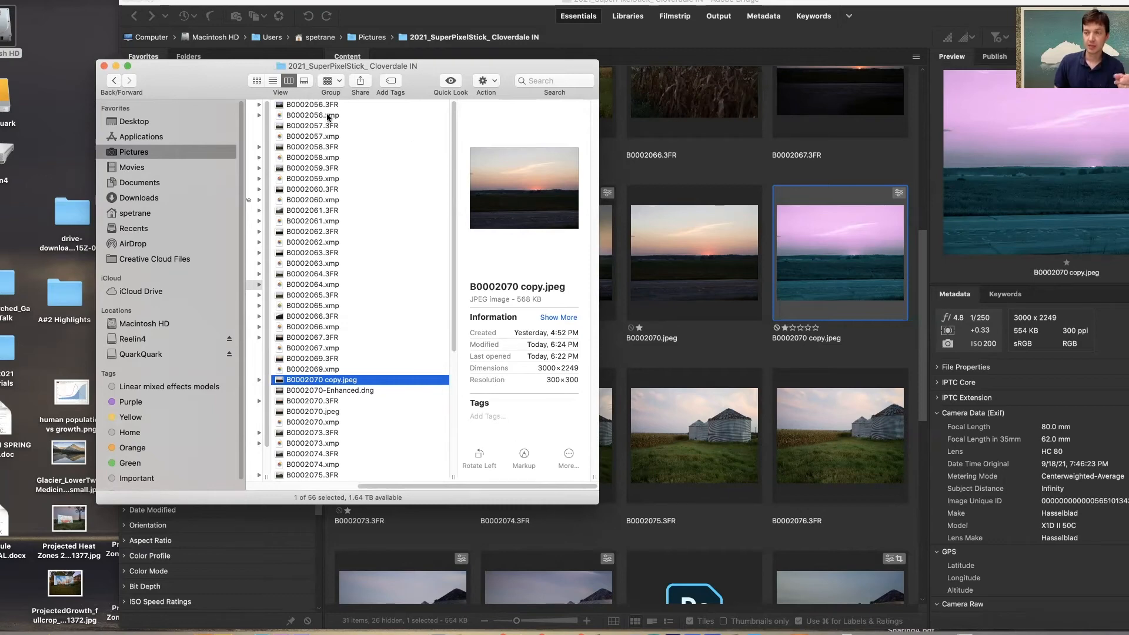
Open B0002070 copy.jpeg from Bridge in Camera Raw and examine its B&W Mixer settings
{"action": "left_click", "coordinate": [822, 281]}
{"action": "key", "text": "super+r"}
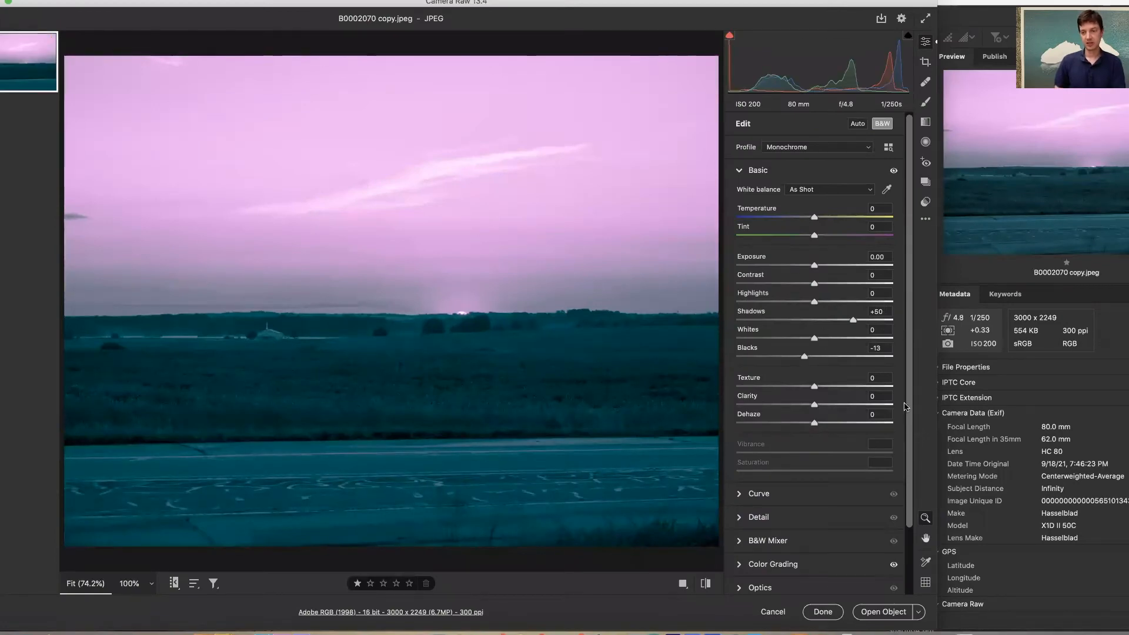
{"action": "left_click_drag", "start_coordinate": [910, 407], "coordinate": [900, 477]}
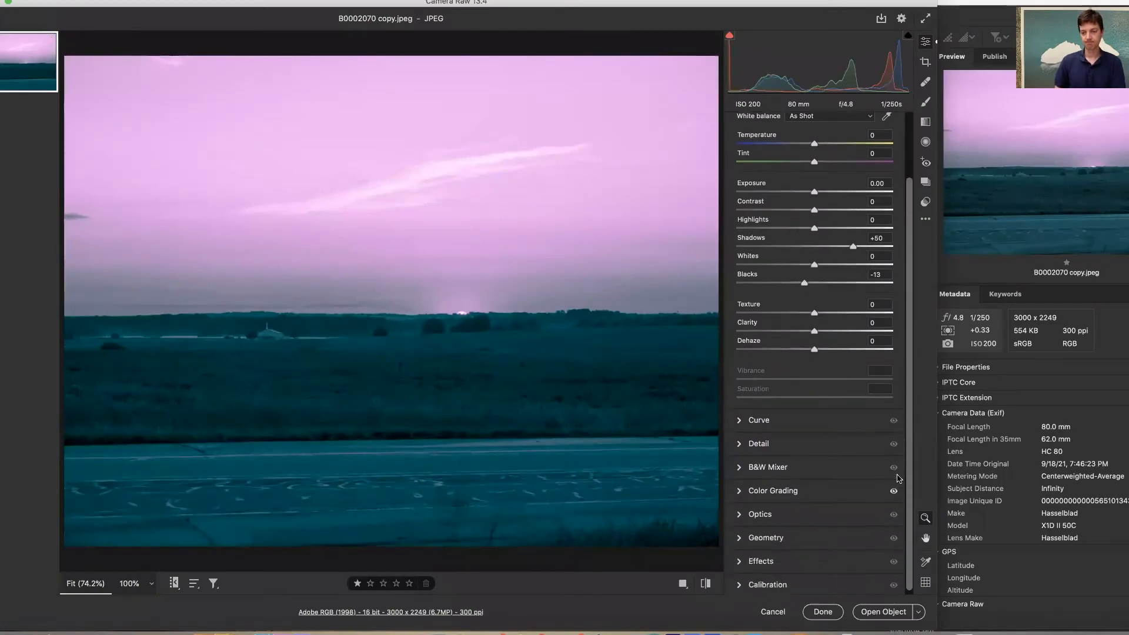
{"action": "left_click", "coordinate": [739, 468]}
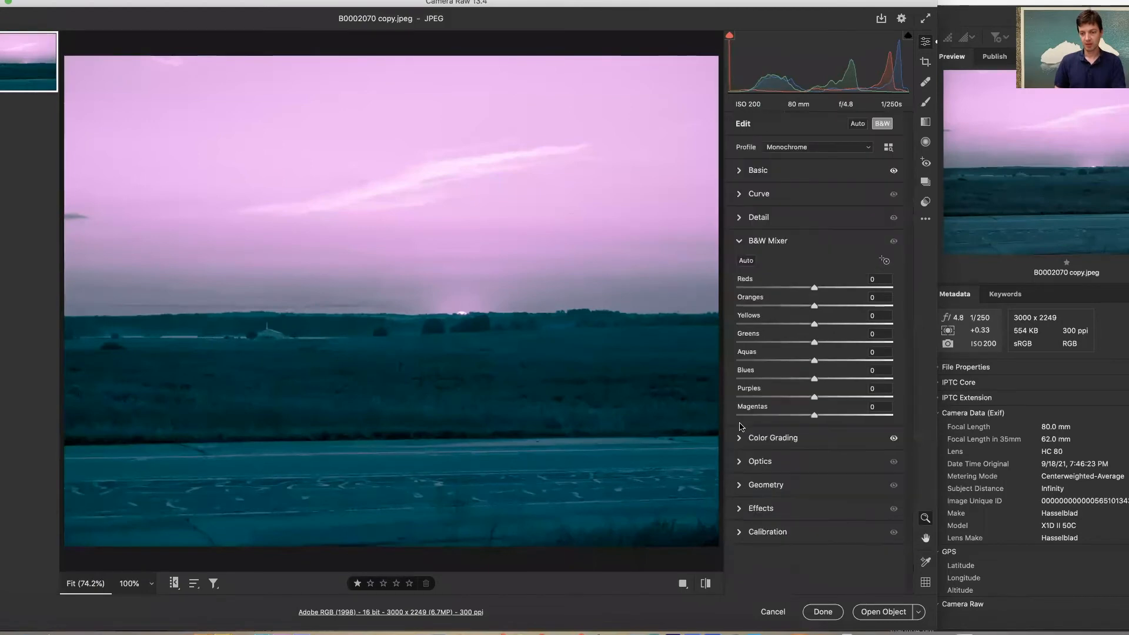
{"action": "left_click", "coordinate": [739, 241]}
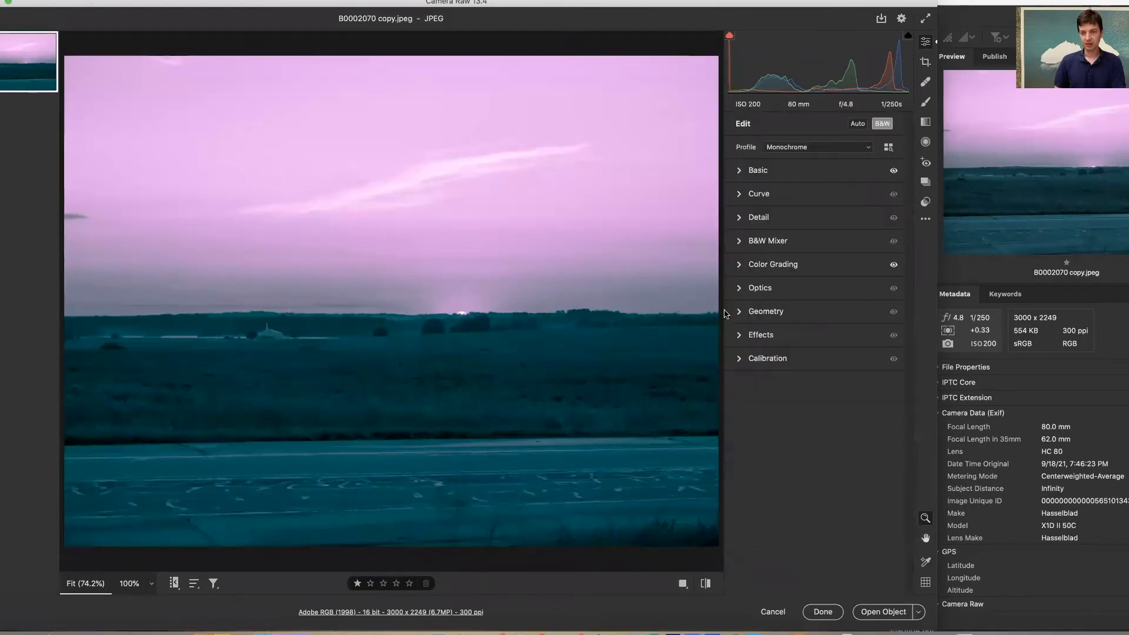
Examine the Color Grading settings of B0002070 copy.jpeg and finish the Camera Raw session
{"action": "left_click", "coordinate": [740, 265]}
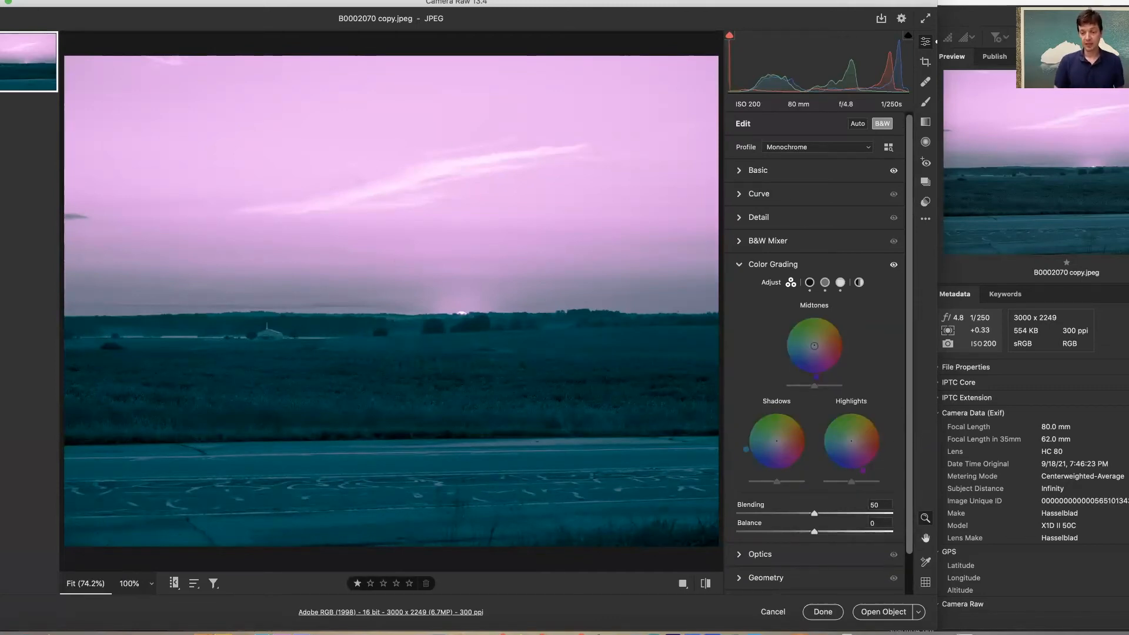
{"action": "left_click", "coordinate": [819, 612]}
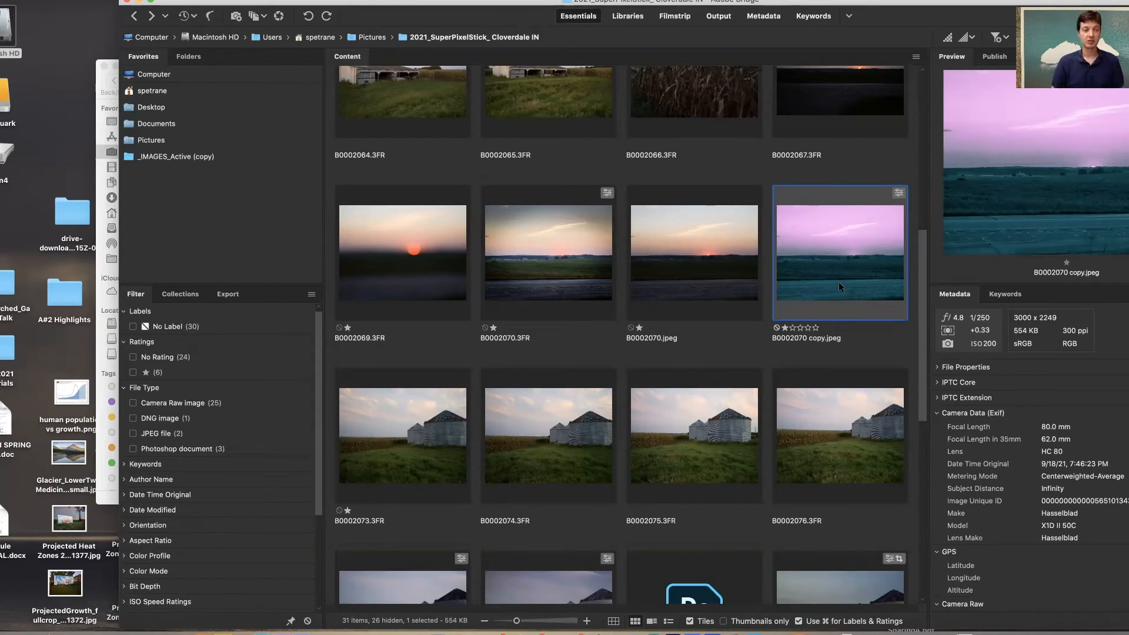
Switch to Finder and preview B0002070 copy.jpeg at a large size to check how it looks outside Camera Raw
{"action": "left_click", "coordinate": [101, 287]}
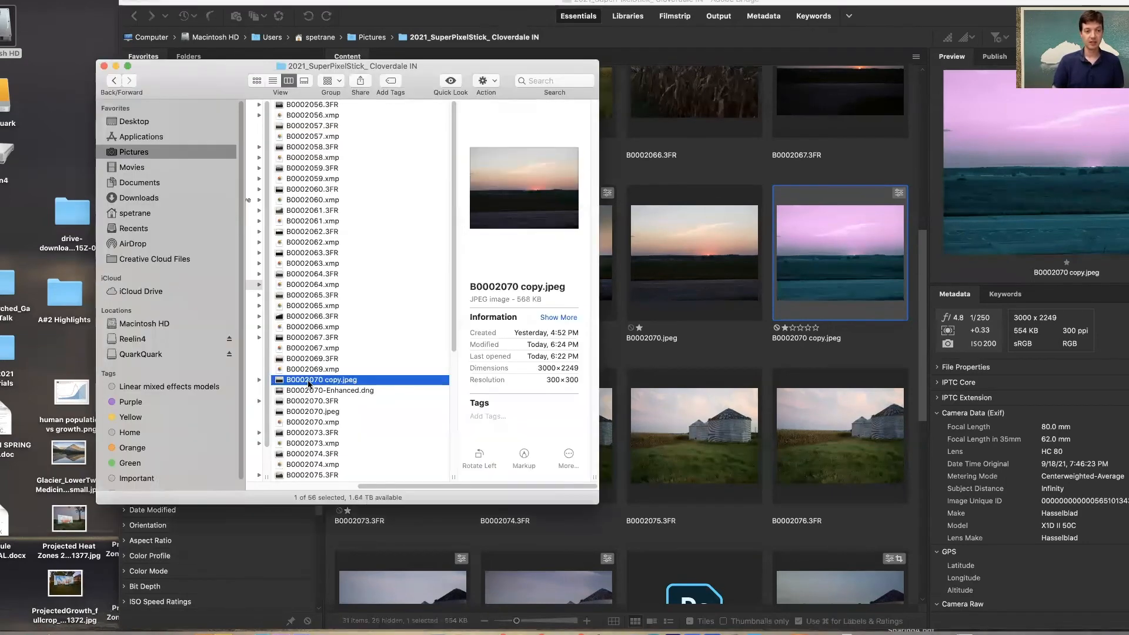
{"action": "key", "text": "Return"}
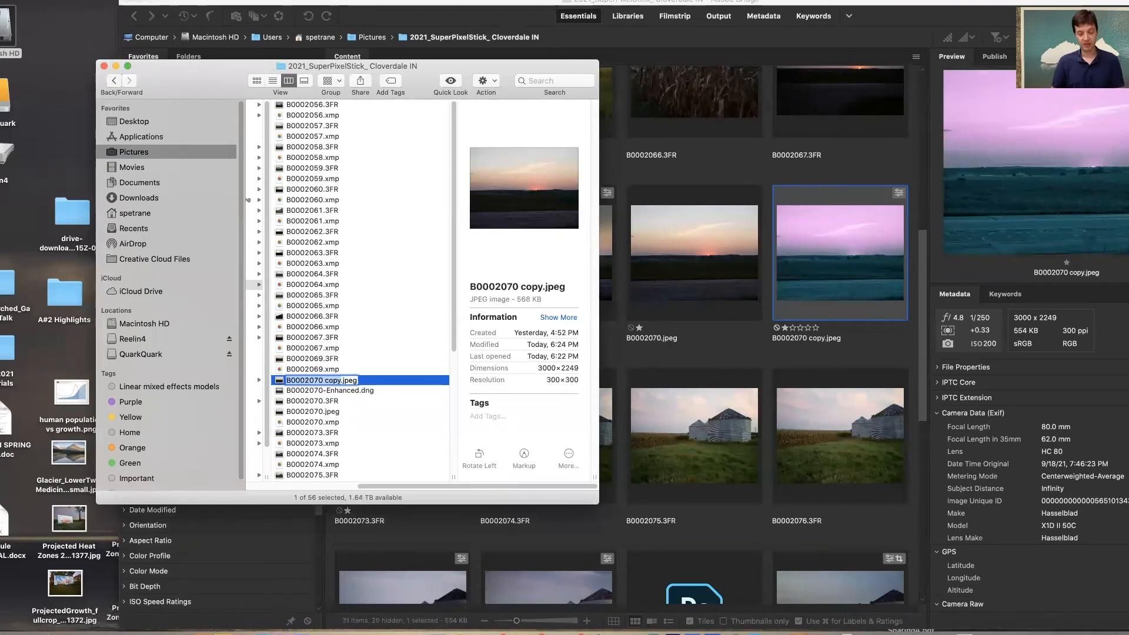
{"action": "key", "text": "BackSpace"}
{"action": "key", "text": "Escape"}
{"action": "key", "text": "space"}
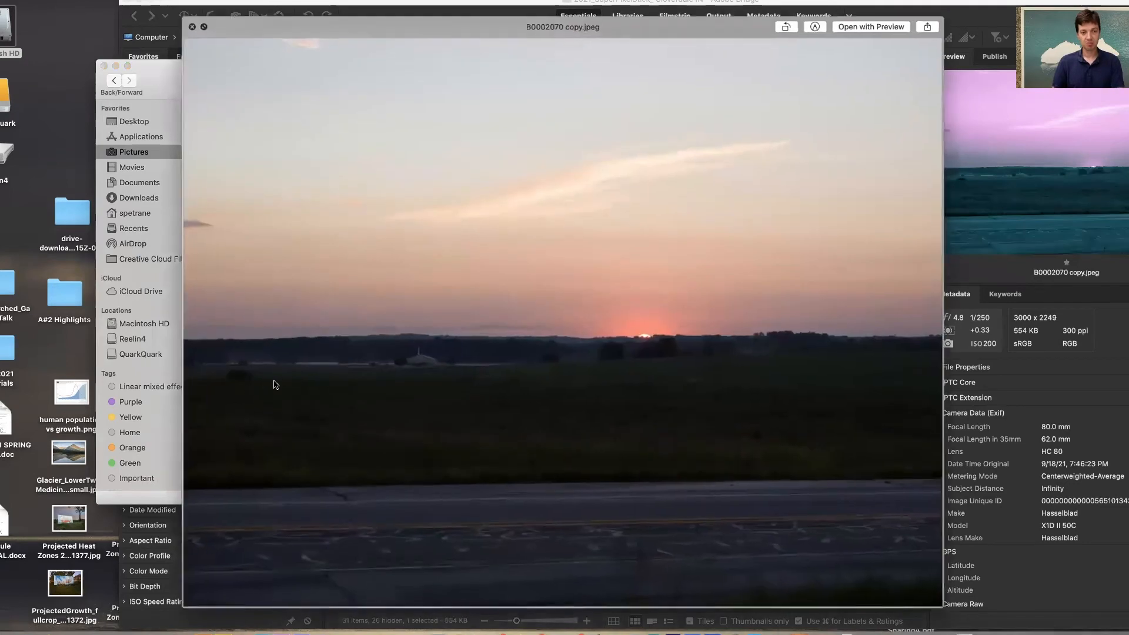
{"action": "key", "text": "space"}
Return to Bridge, shift its window aside, and view the list of export presets
{"action": "left_click", "coordinate": [775, 168]}
{"action": "left_click", "coordinate": [848, 253]}
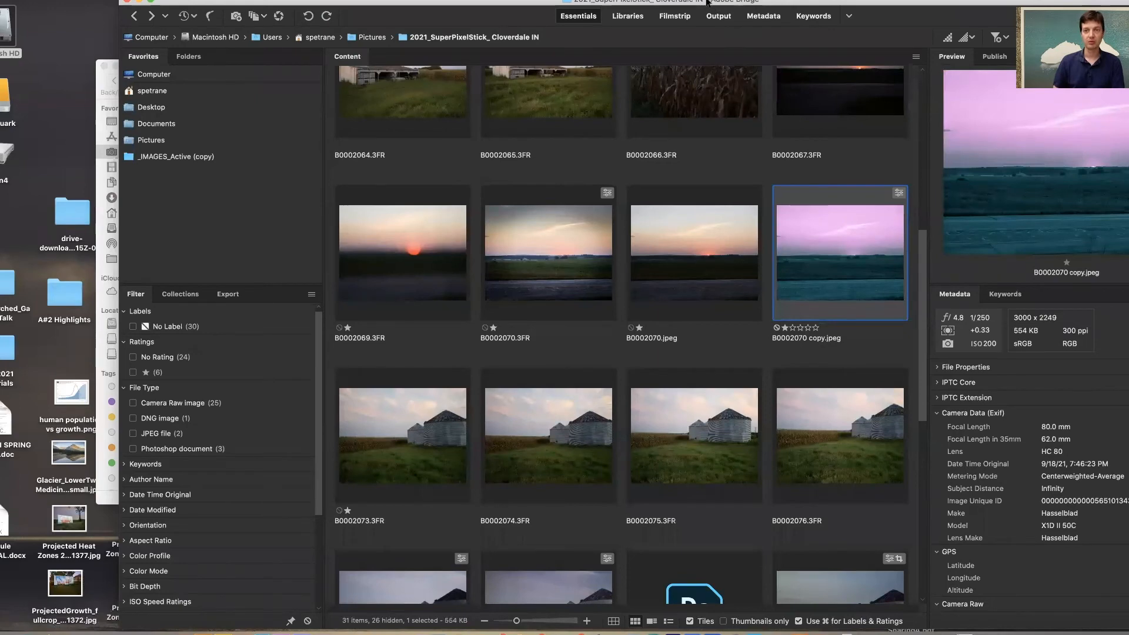
{"action": "left_click_drag", "start_coordinate": [707, 2], "coordinate": [658, 2]}
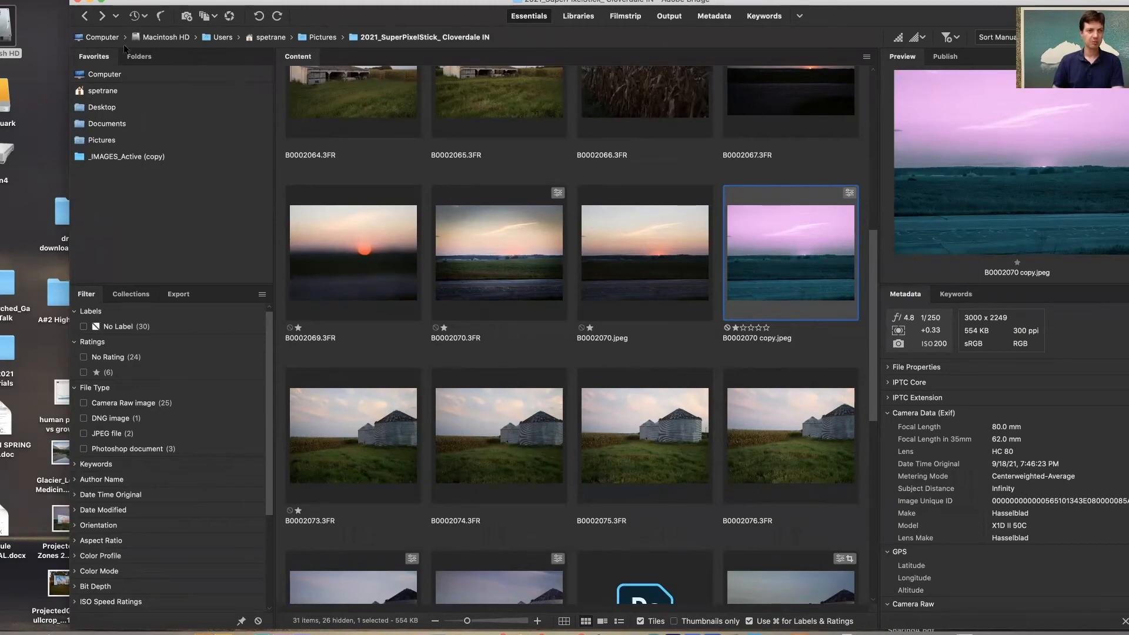
{"action": "left_click", "coordinate": [178, 294]}
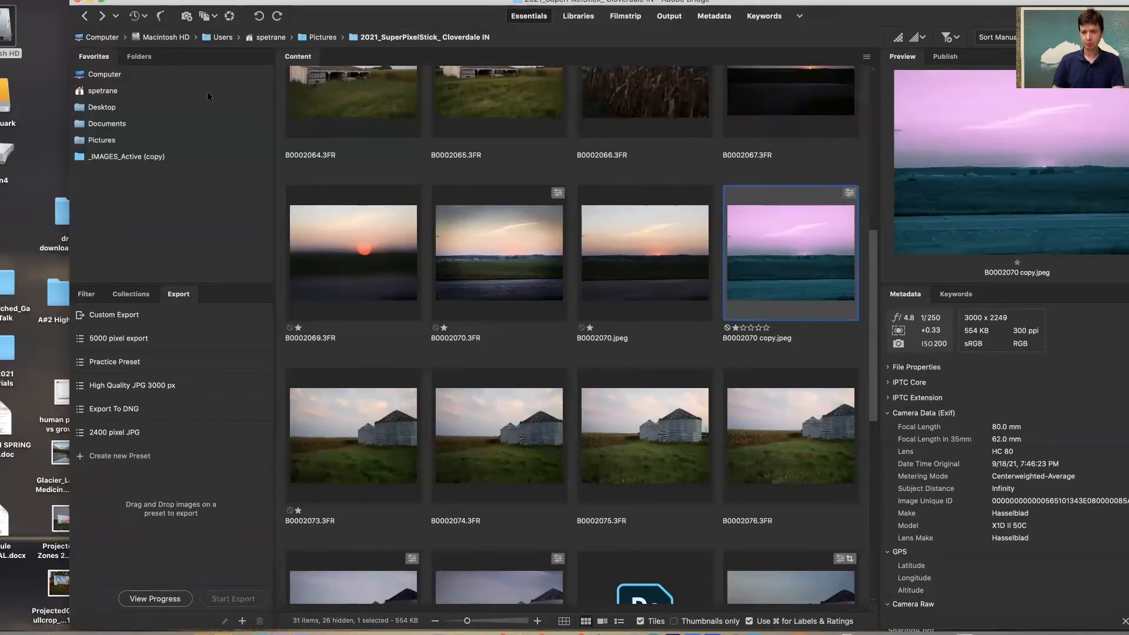
Save B0002070 copy.jpeg from Camera Raw as B0002070 copy2.jpg in the same location, using JPEG quality 8 and Adobe RGB (1998)
{"action": "double_click", "coordinate": [789, 278]}
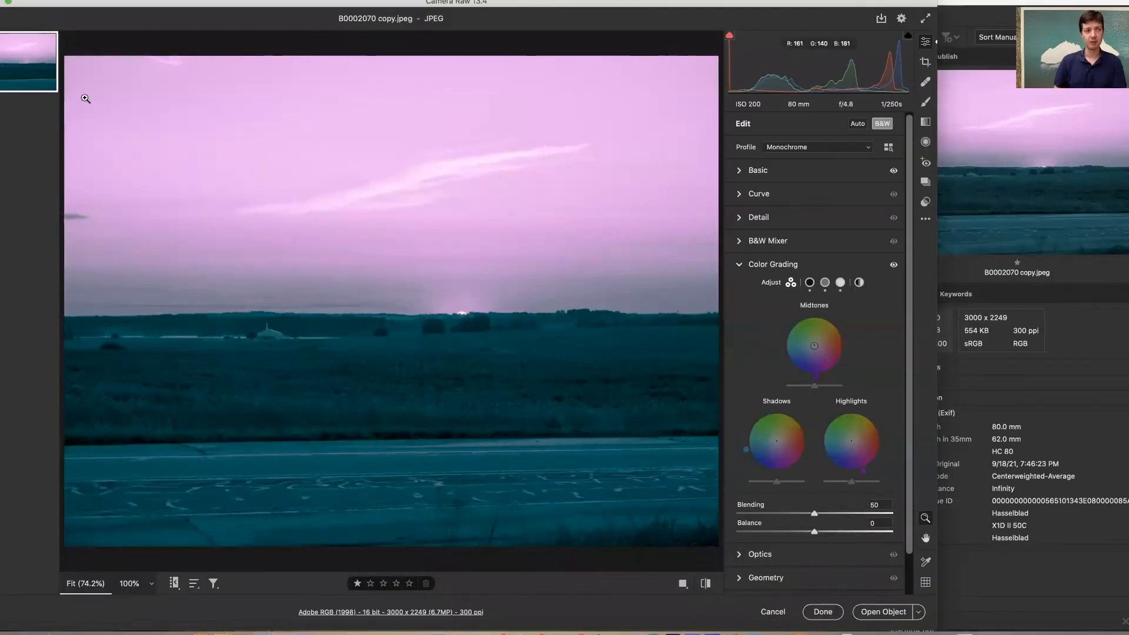
{"action": "mouse_move", "coordinate": [18, 90]}
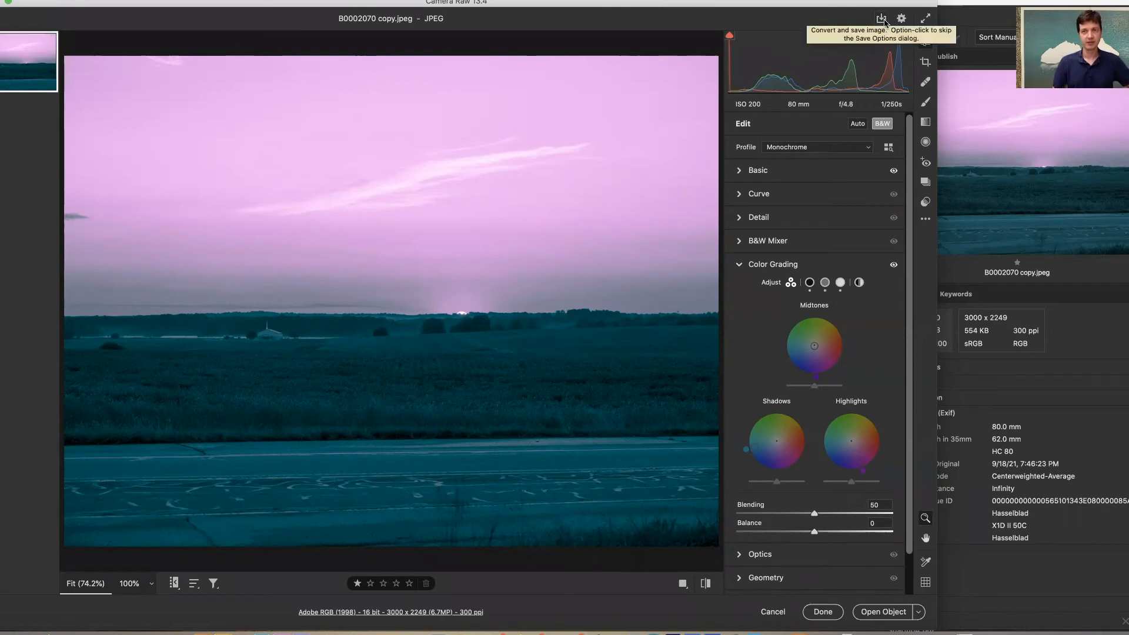
{"action": "mouse_move", "coordinate": [31, 46]}
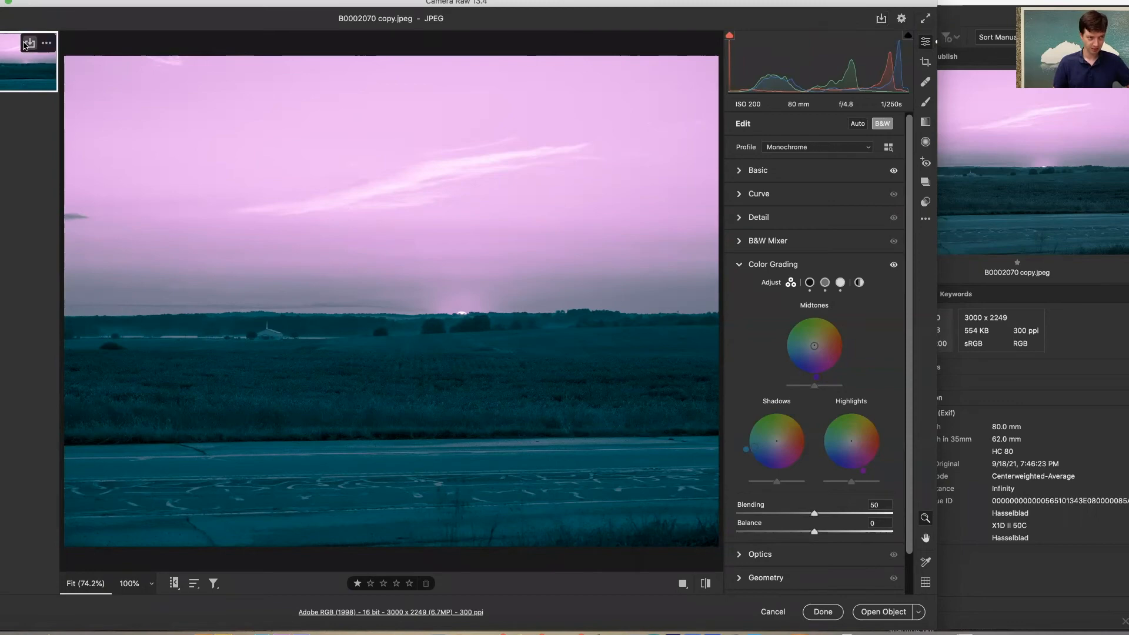
{"action": "left_click", "coordinate": [30, 46]}
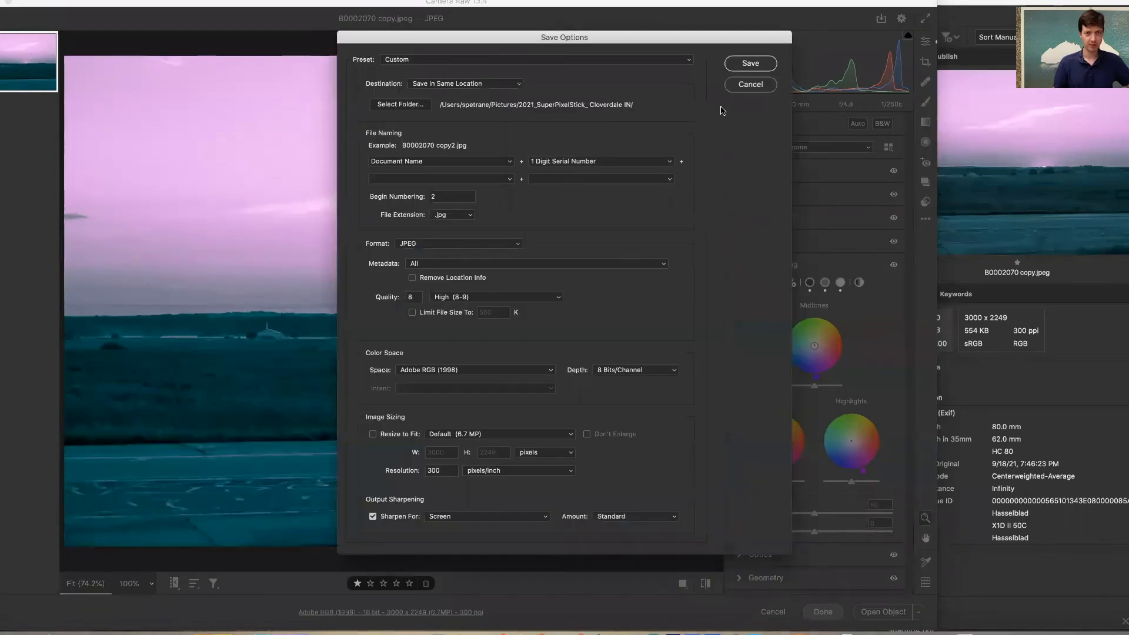
{"action": "left_click_drag", "start_coordinate": [502, 44], "coordinate": [448, 77]}
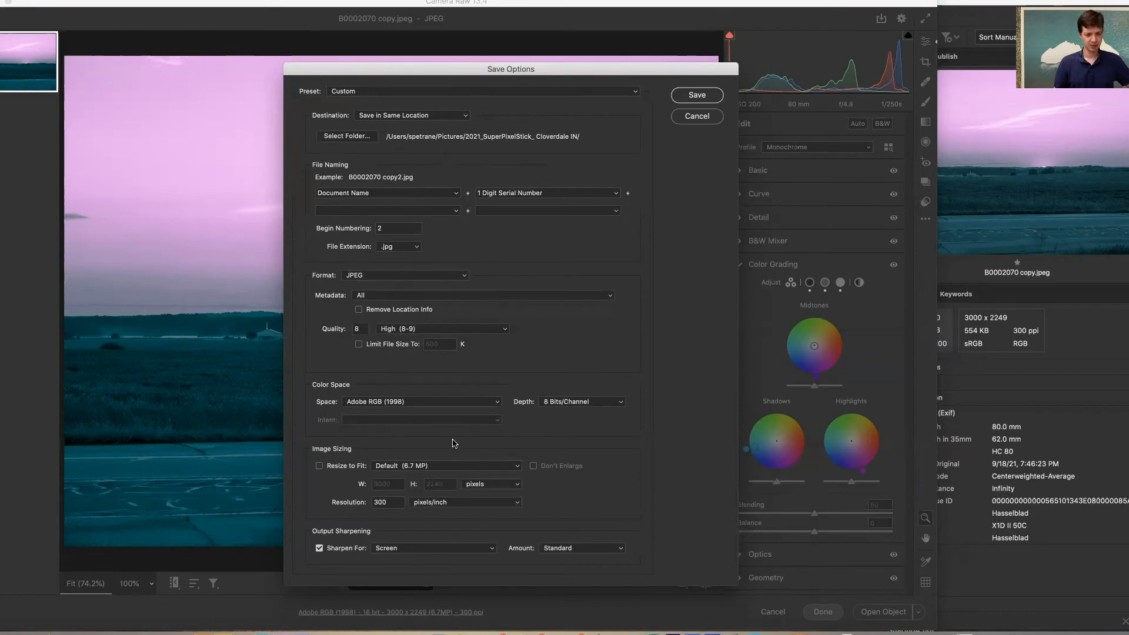
{"action": "left_click", "coordinate": [696, 97]}
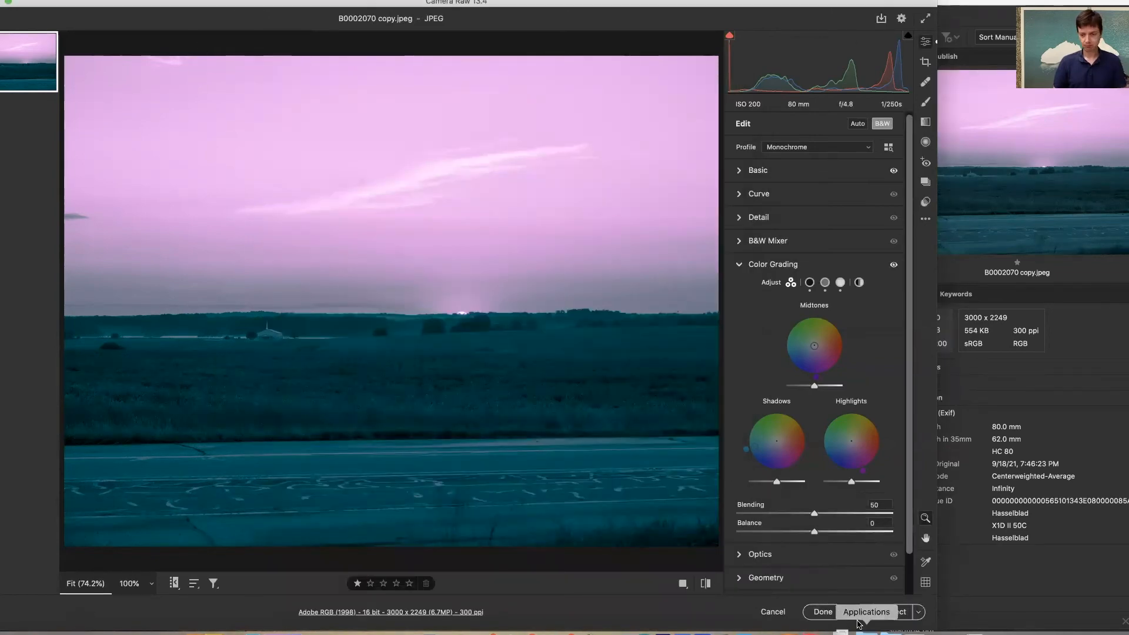
{"action": "left_click", "coordinate": [822, 612]}
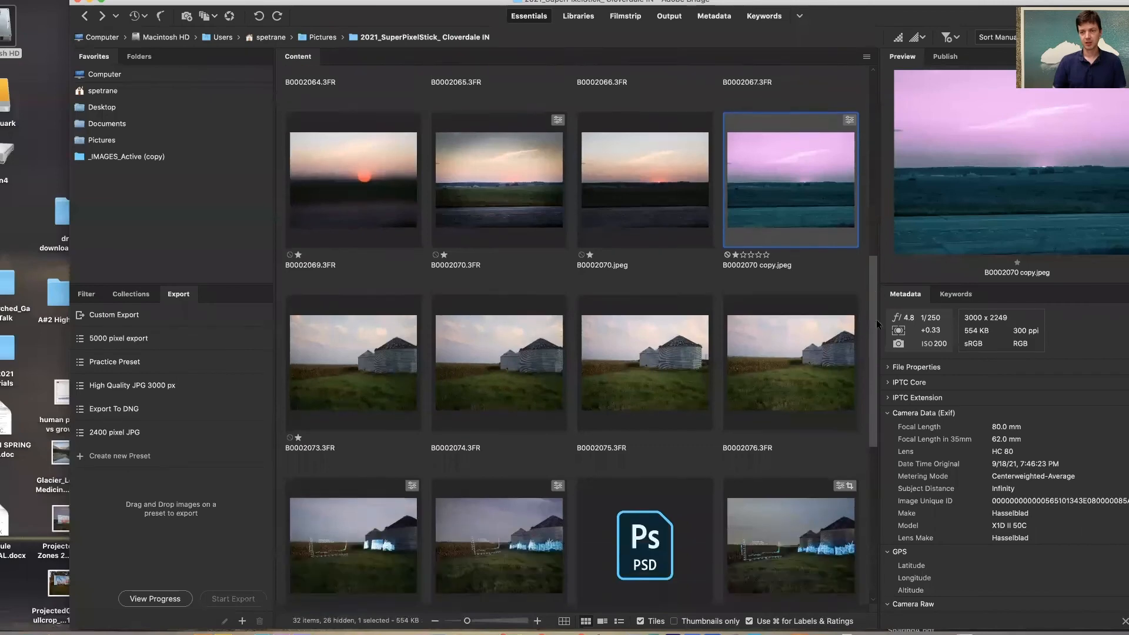
Locate B0002070 copy2.jpg in Bridge, and preview the same file at a large size in Finder
{"action": "left_click_drag", "start_coordinate": [876, 319], "coordinate": [800, 53]}
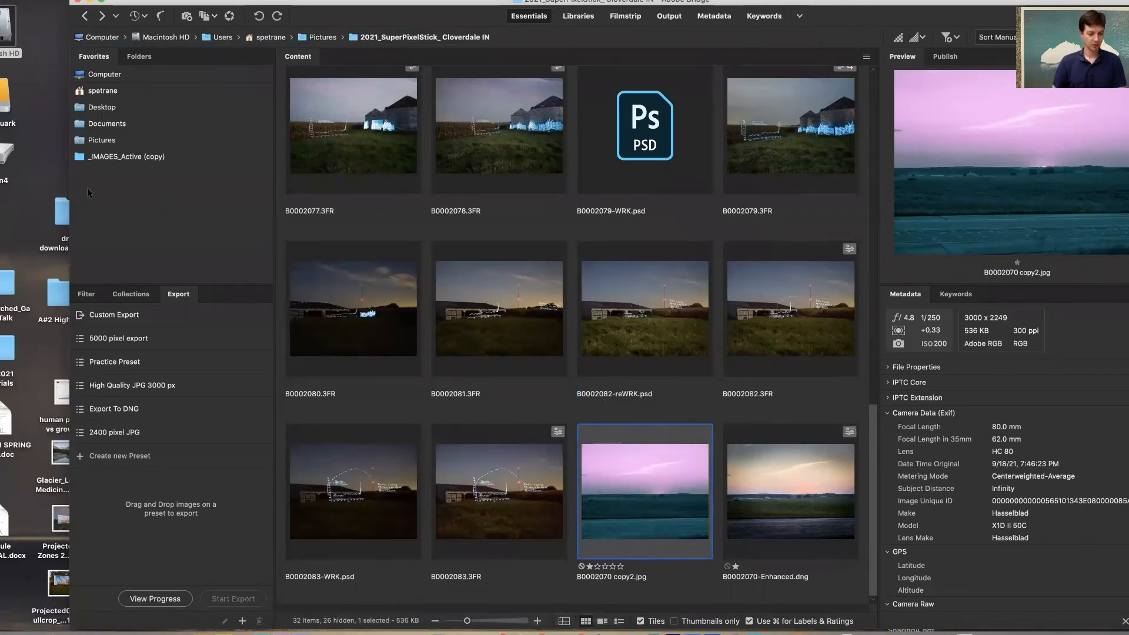
{"action": "key", "text": "super+Tab"}
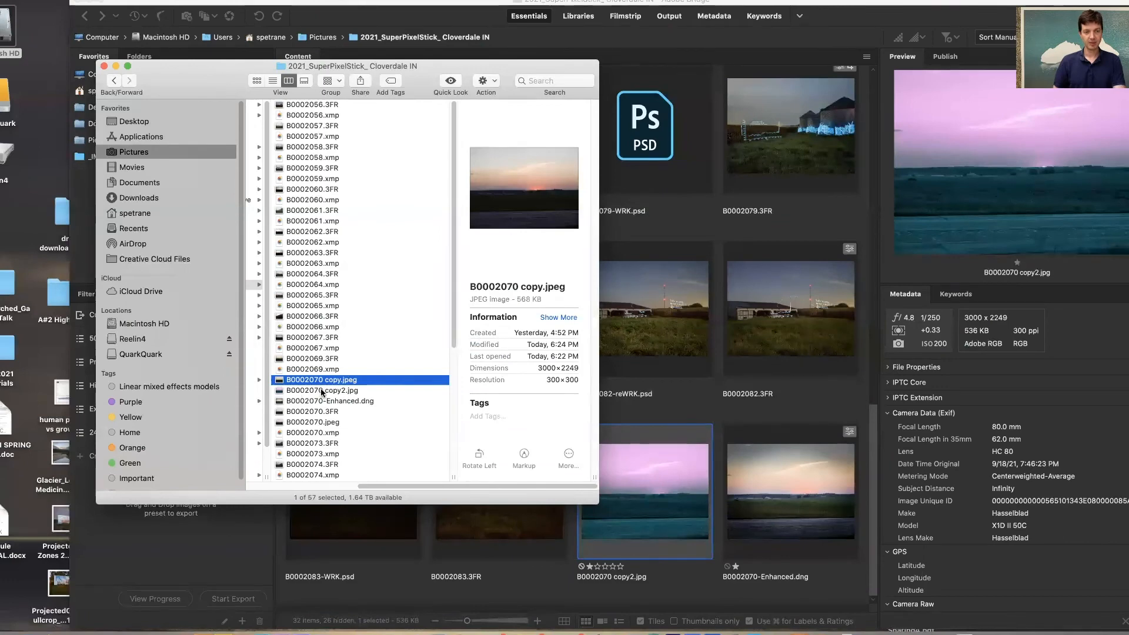
{"action": "left_click", "coordinate": [321, 391]}
{"action": "key", "text": "space"}
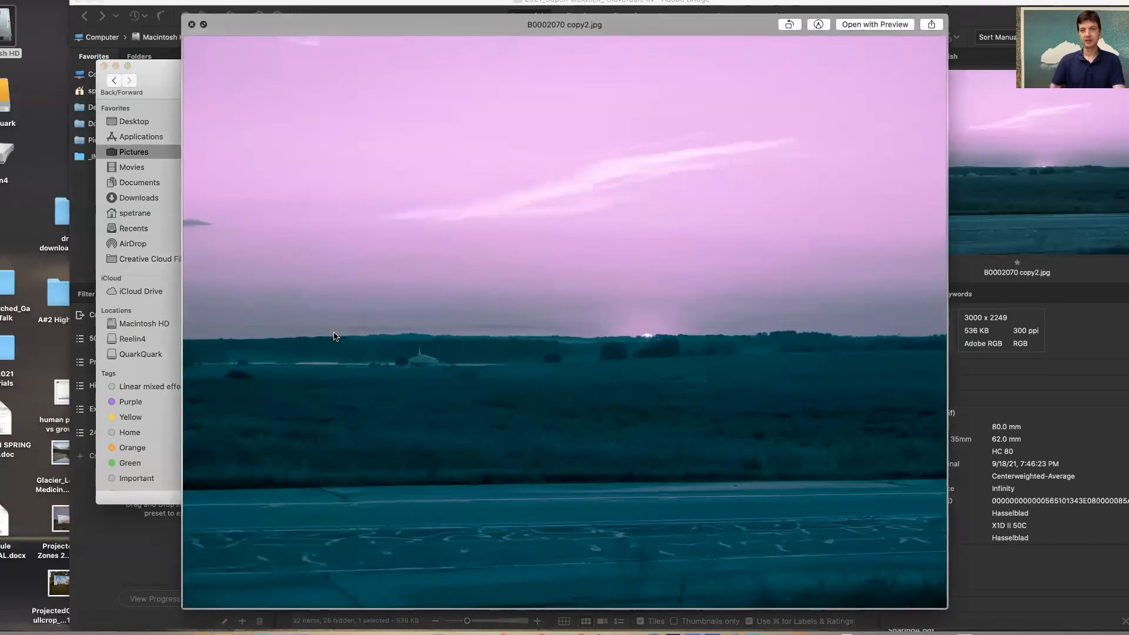
{"action": "key", "text": "space"}
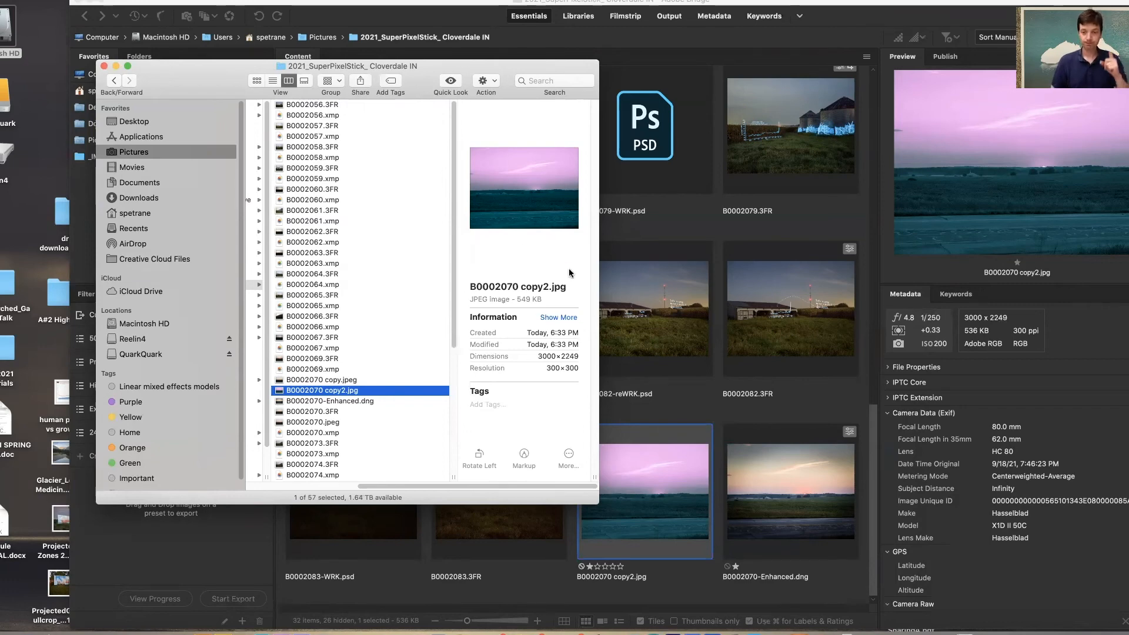
View B0002070-Enhanced.dng in Bridge, and examine B0002067.xmp, B0002066.xmp and B0002066.3FR in Finder
{"action": "left_click", "coordinate": [776, 380]}
{"action": "left_click", "coordinate": [782, 498]}
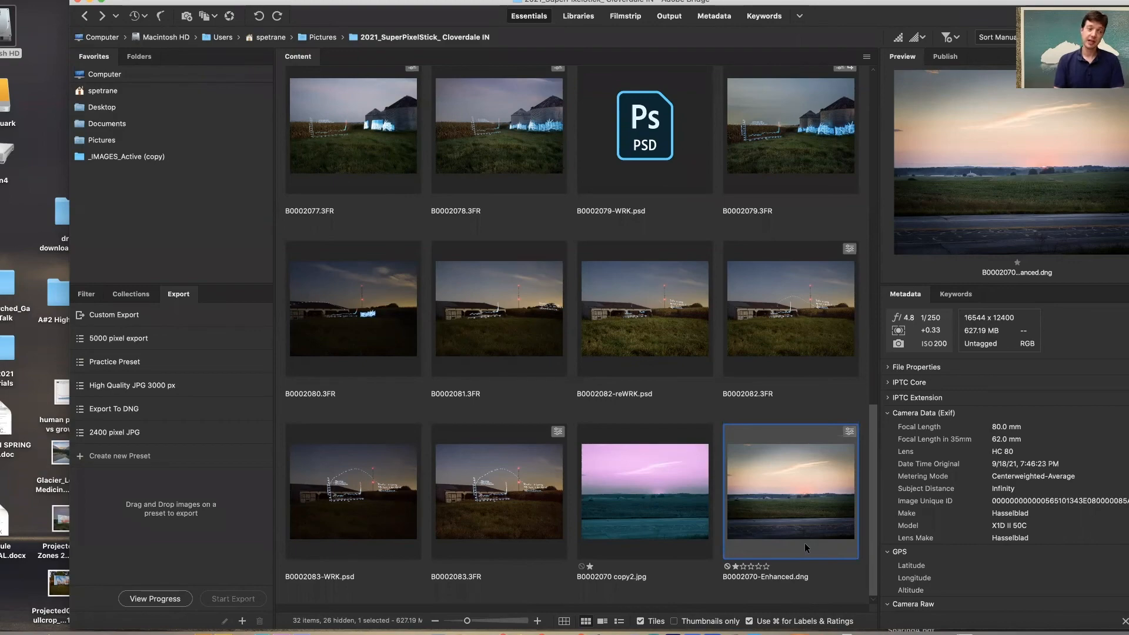
{"action": "key", "text": "super+Tab"}
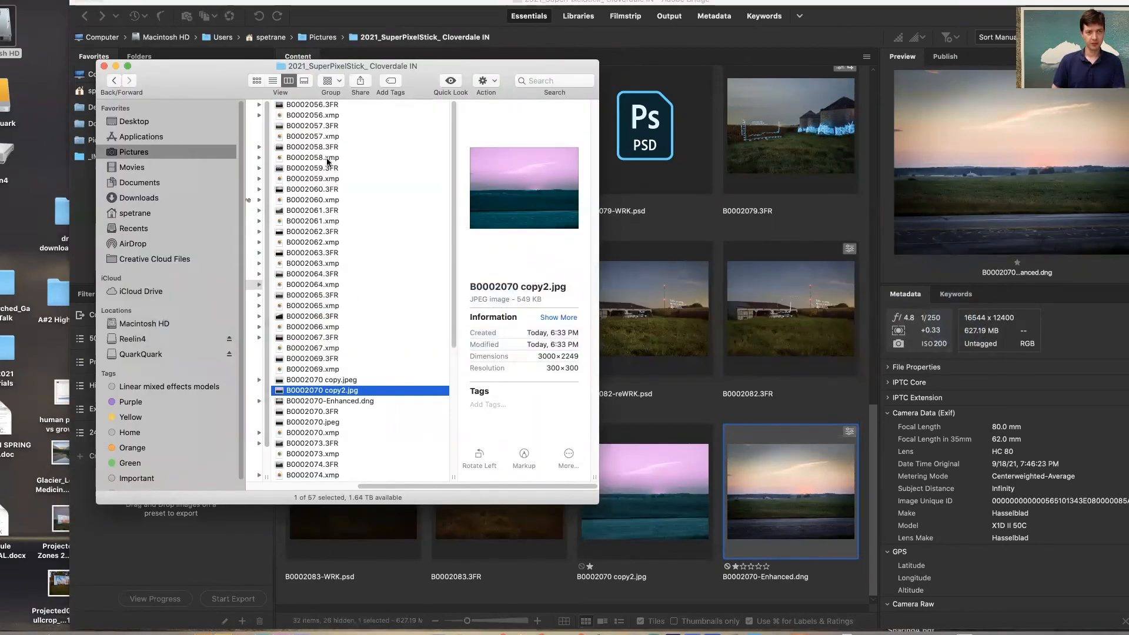
{"action": "left_click_drag", "start_coordinate": [387, 484], "coordinate": [334, 486]}
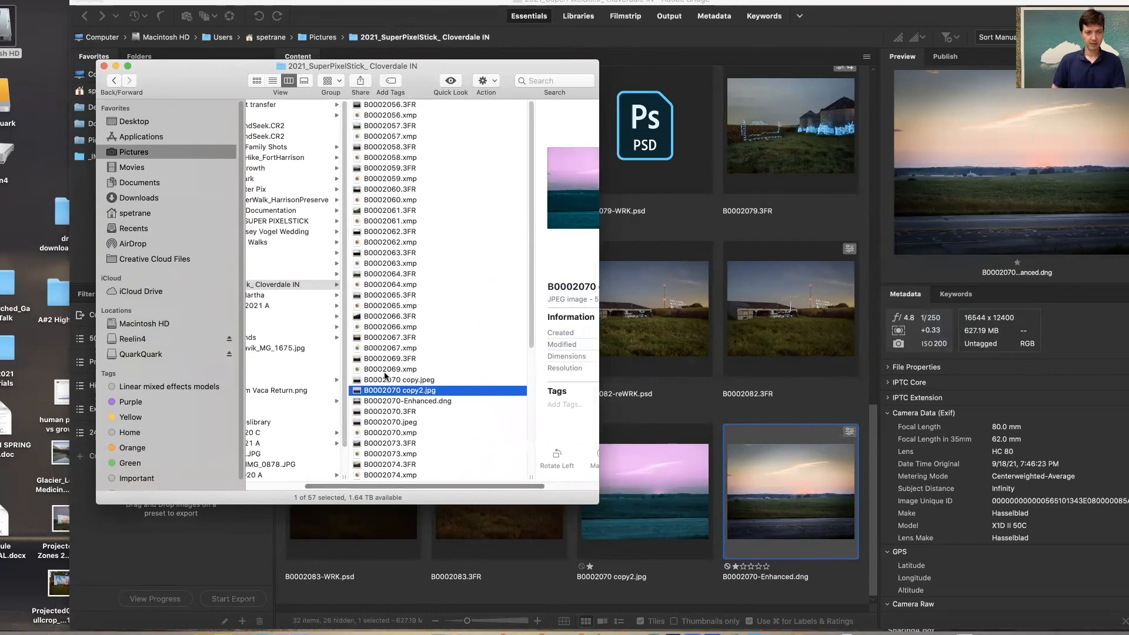
{"action": "left_click", "coordinate": [396, 345]}
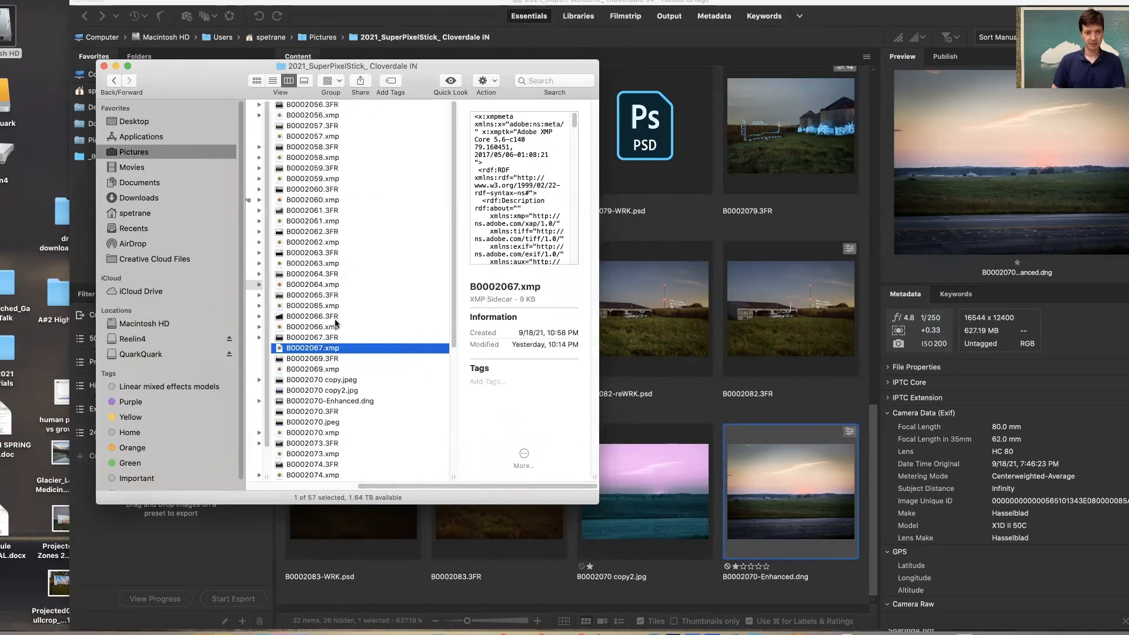
{"action": "left_click", "coordinate": [333, 328]}
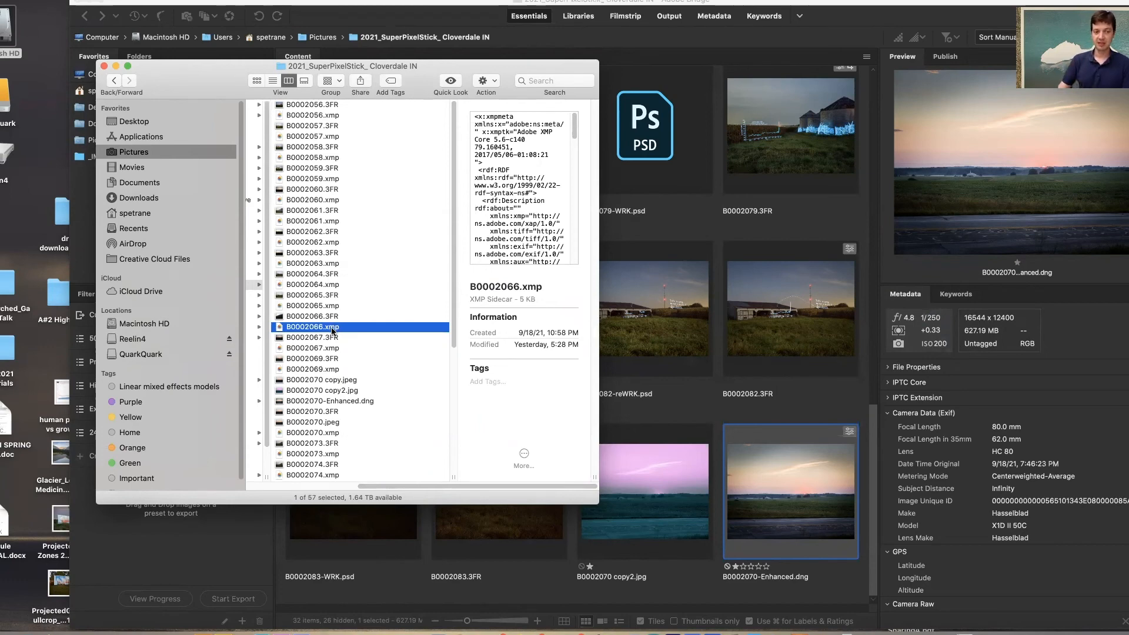
{"action": "left_click", "coordinate": [306, 316]}
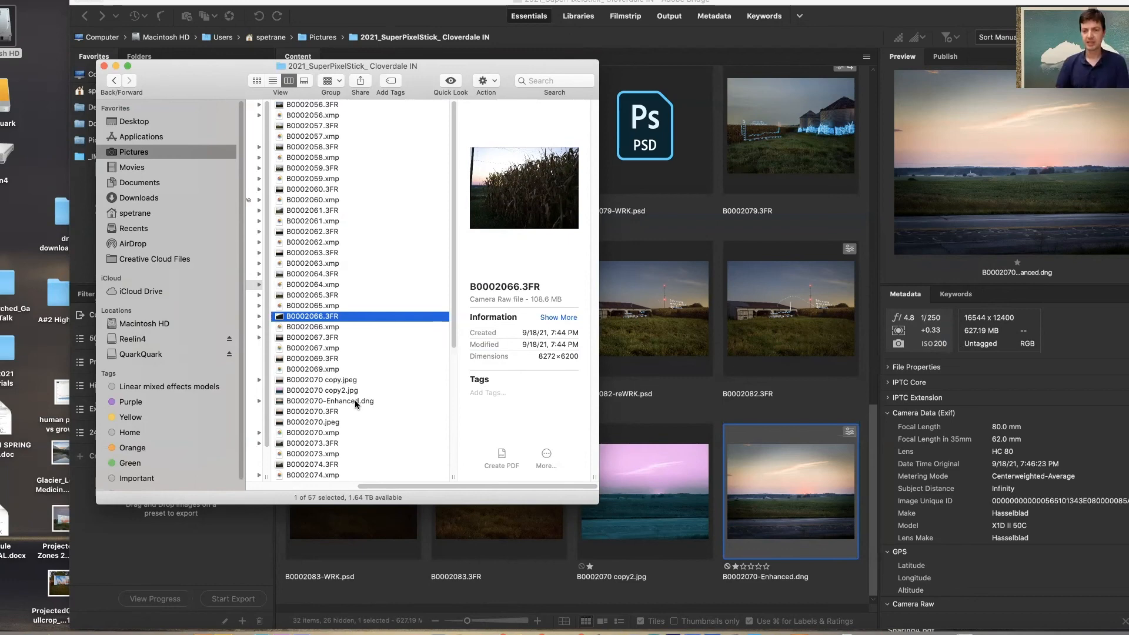
Locate the raw file B0002070.3FR in Bridge and open it in Camera Raw
{"action": "left_click", "coordinate": [797, 477]}
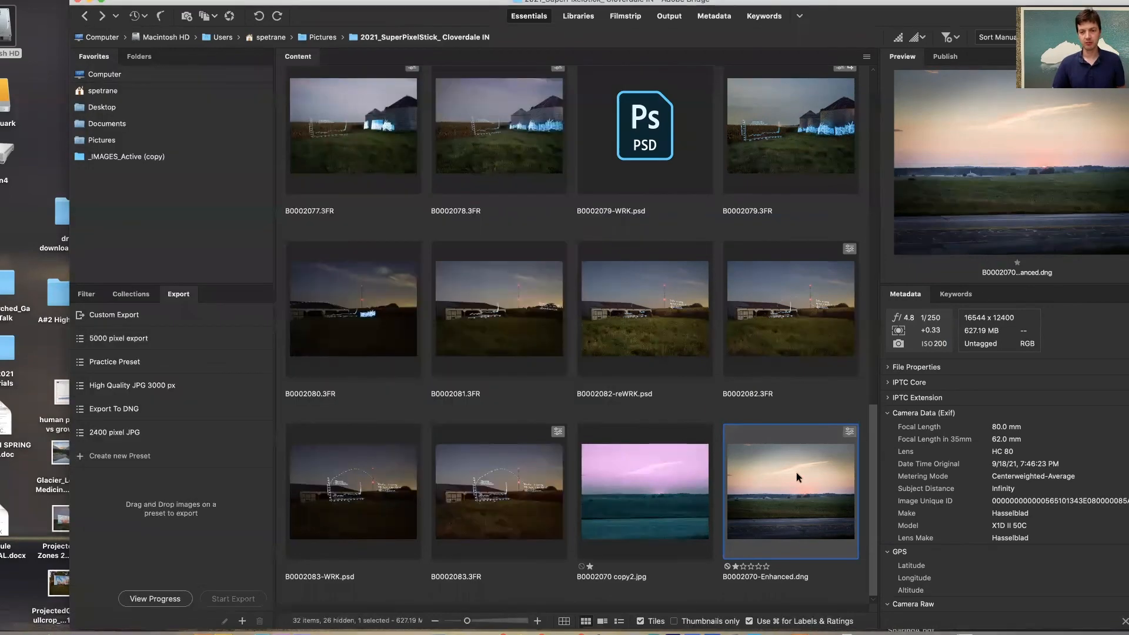
{"action": "left_click_drag", "start_coordinate": [871, 436], "coordinate": [877, 181]}
{"action": "scroll", "coordinate": [888, 323], "scroll_direction": "down", "scroll_amount": 5}
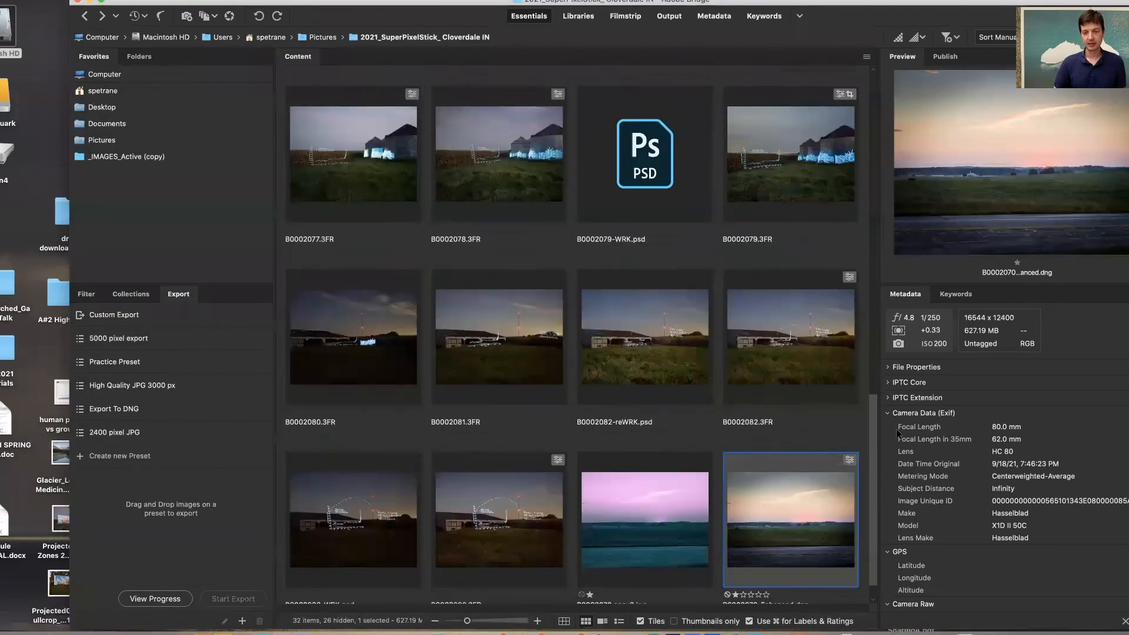
{"action": "scroll", "coordinate": [875, 182], "scroll_direction": "up", "scroll_amount": 10}
{"action": "left_click_drag", "start_coordinate": [875, 181], "coordinate": [873, 207]}
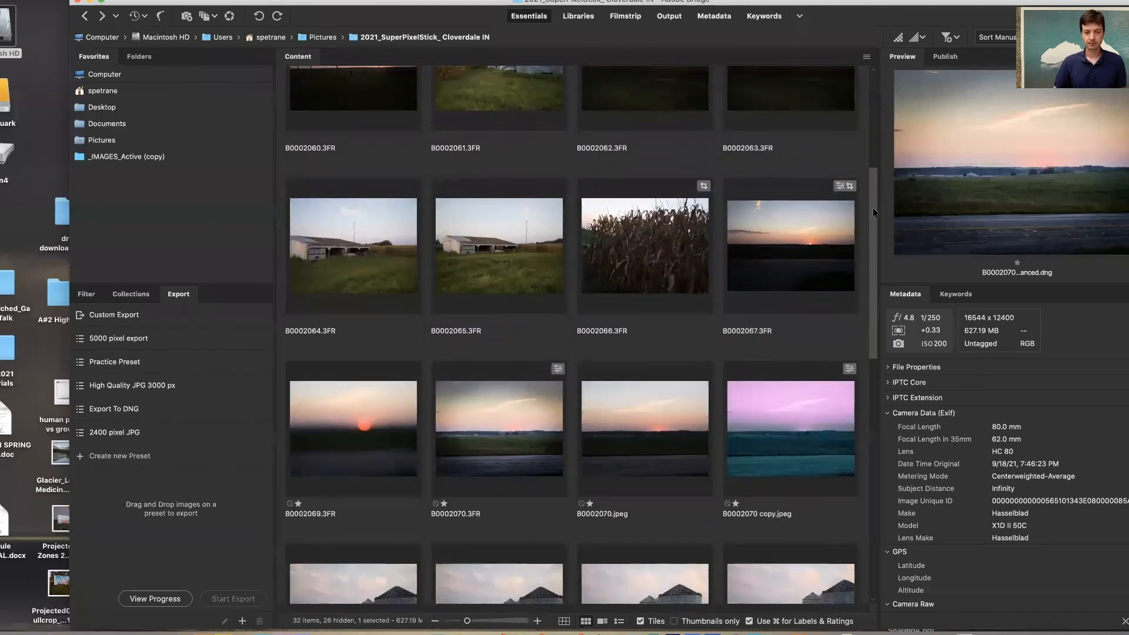
{"action": "left_click", "coordinate": [497, 443]}
{"action": "key", "text": "super+r"}
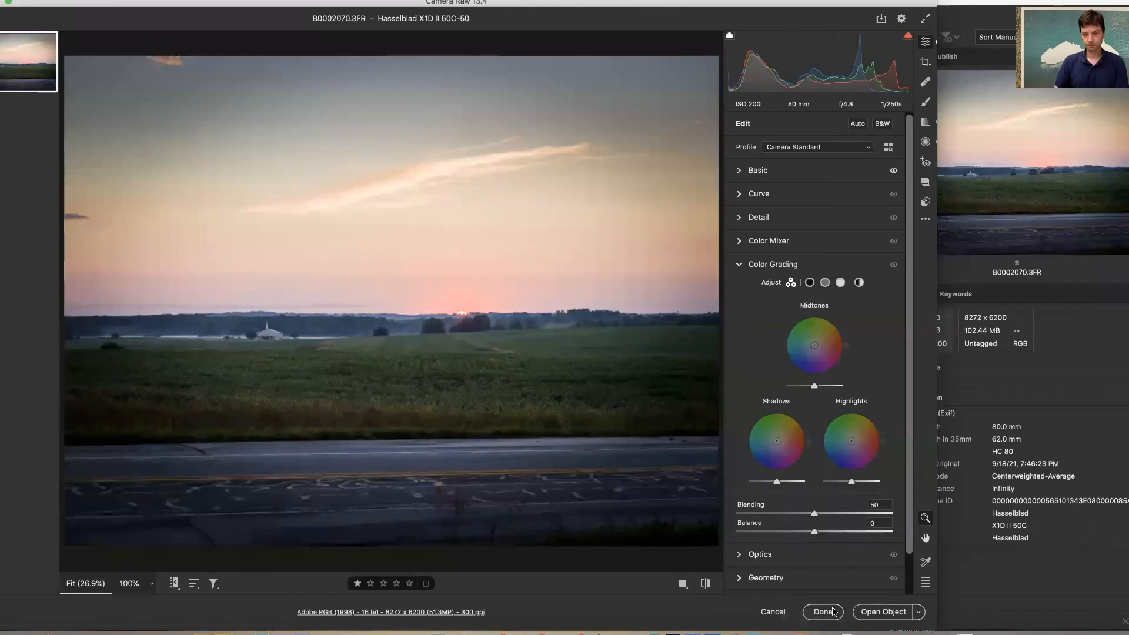
Find the Enhance command for B0002070.3FR and open its preview
{"action": "mouse_move", "coordinate": [37, 47]}
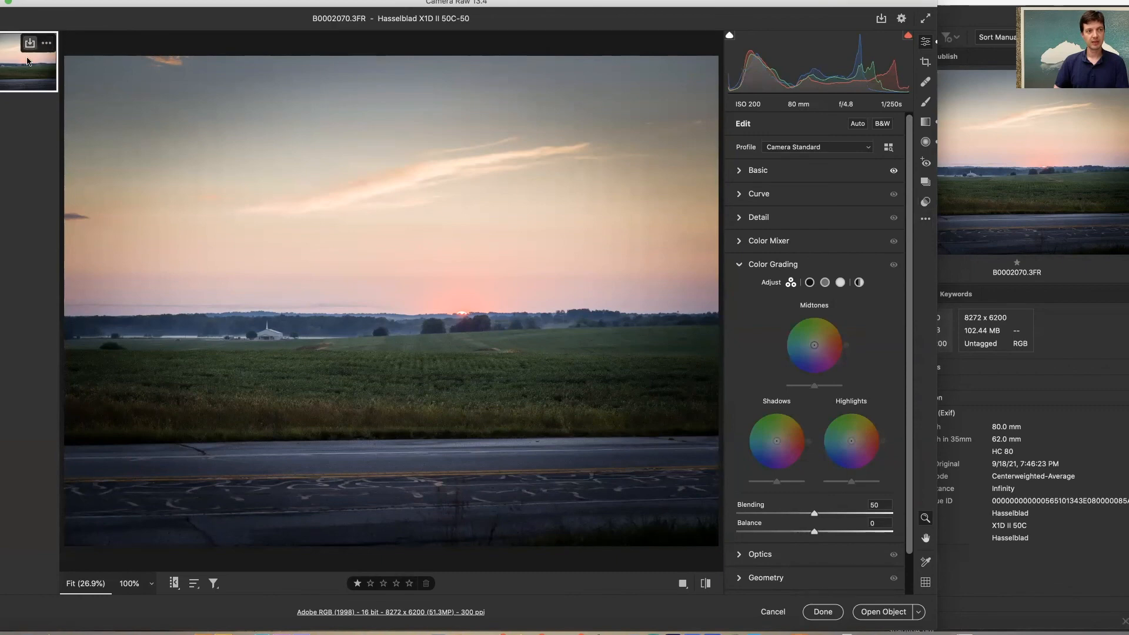
{"action": "left_click", "coordinate": [43, 47]}
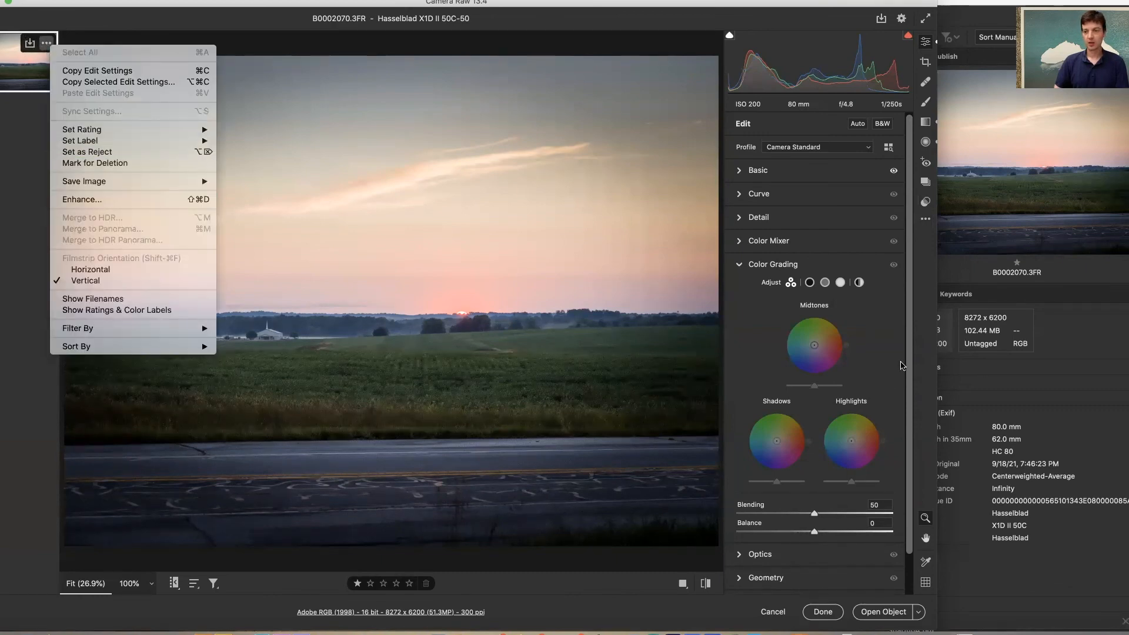
{"action": "left_click", "coordinate": [926, 222]}
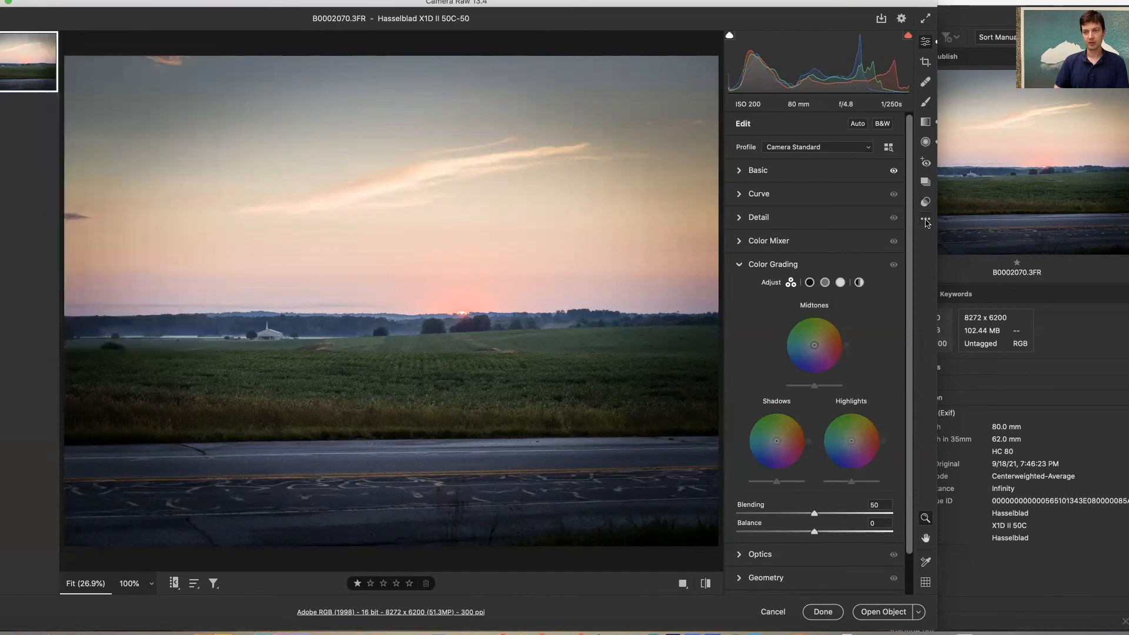
{"action": "left_click", "coordinate": [927, 222]}
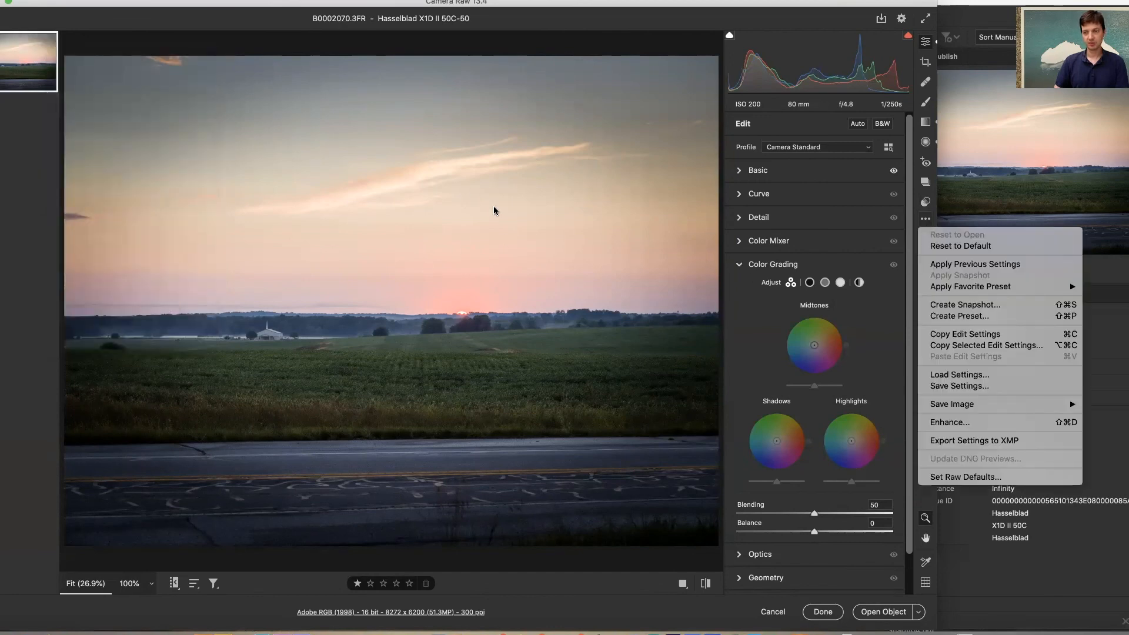
{"action": "left_click", "coordinate": [961, 423]}
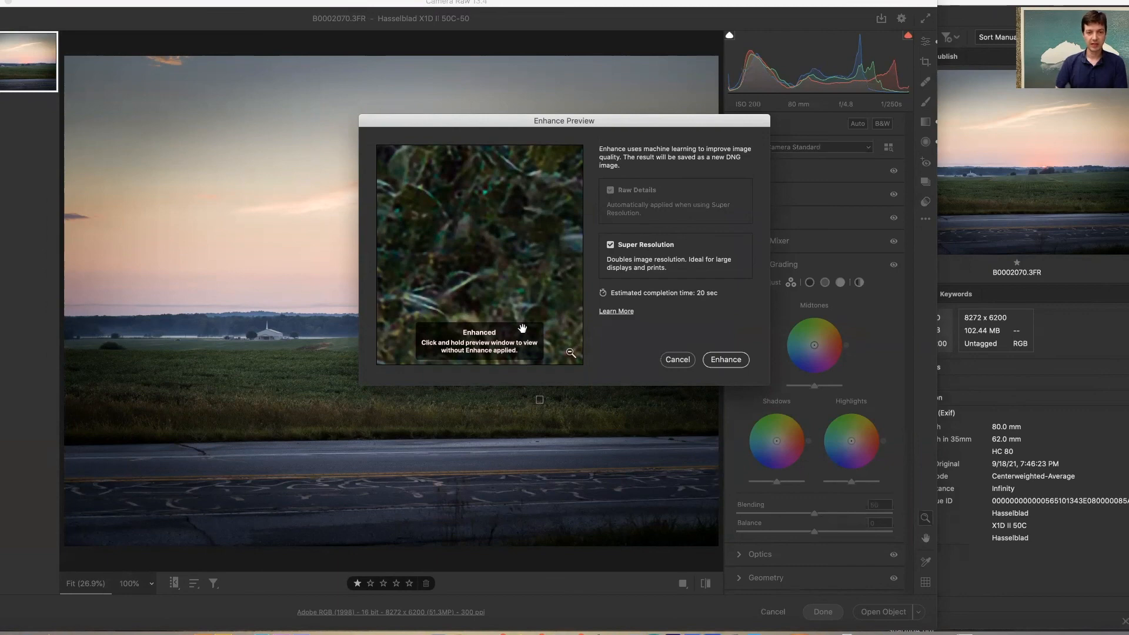
Compare the preview with and without Enhance, turn off Super Resolution to view Raw Details alone, and cancel the enhancement
{"action": "left_click", "coordinate": [509, 310]}
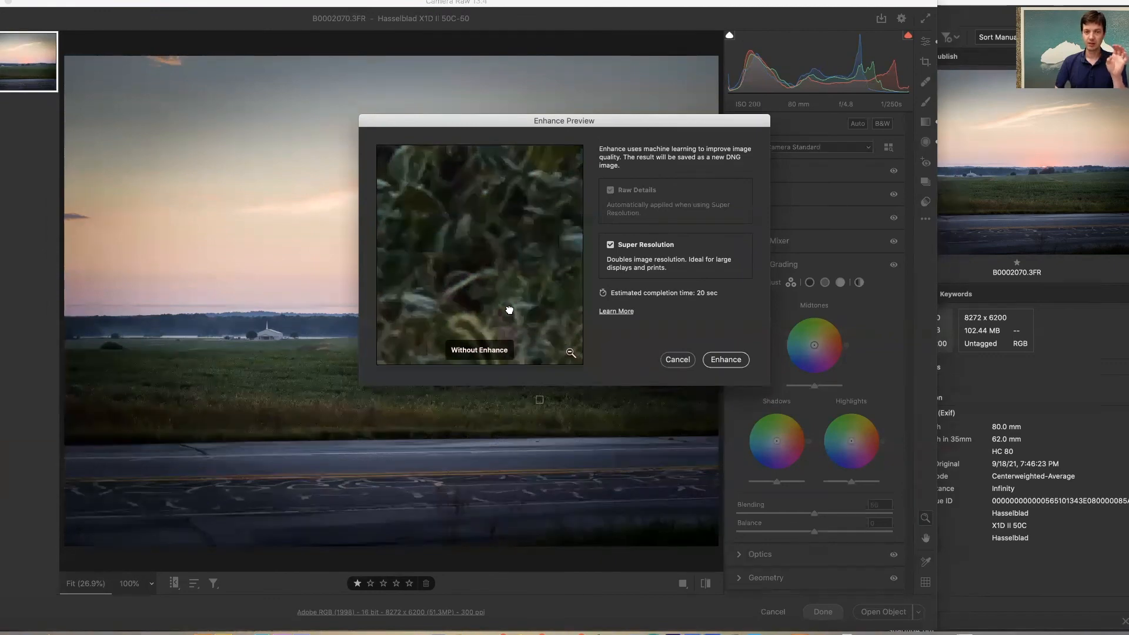
{"action": "left_click_drag", "start_coordinate": [510, 310], "coordinate": [509, 310]}
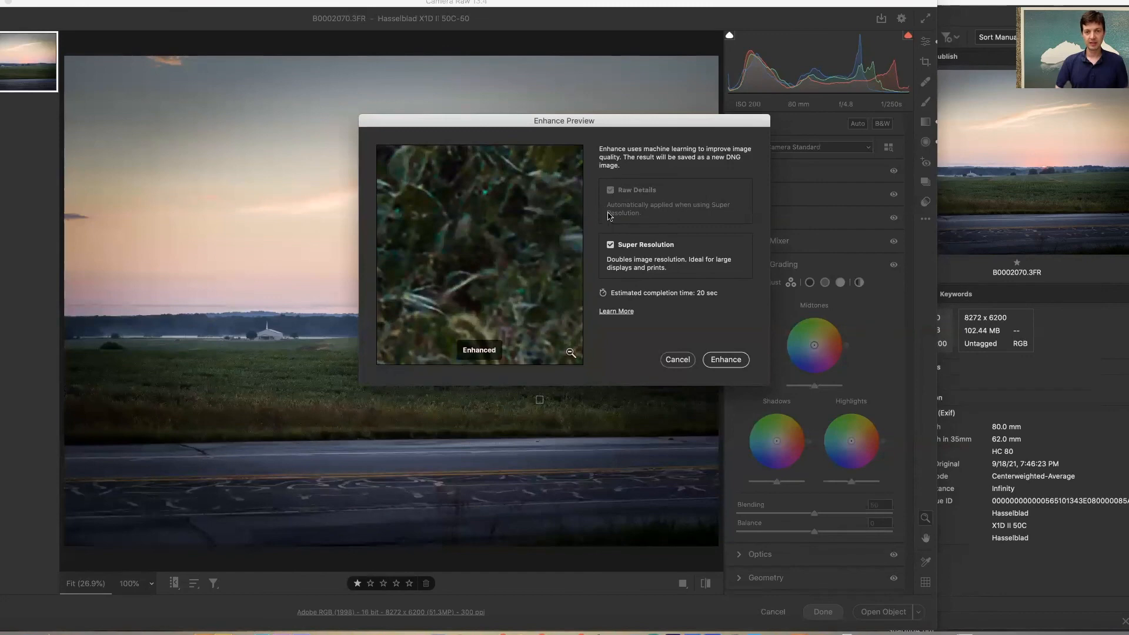
{"action": "left_click", "coordinate": [612, 246]}
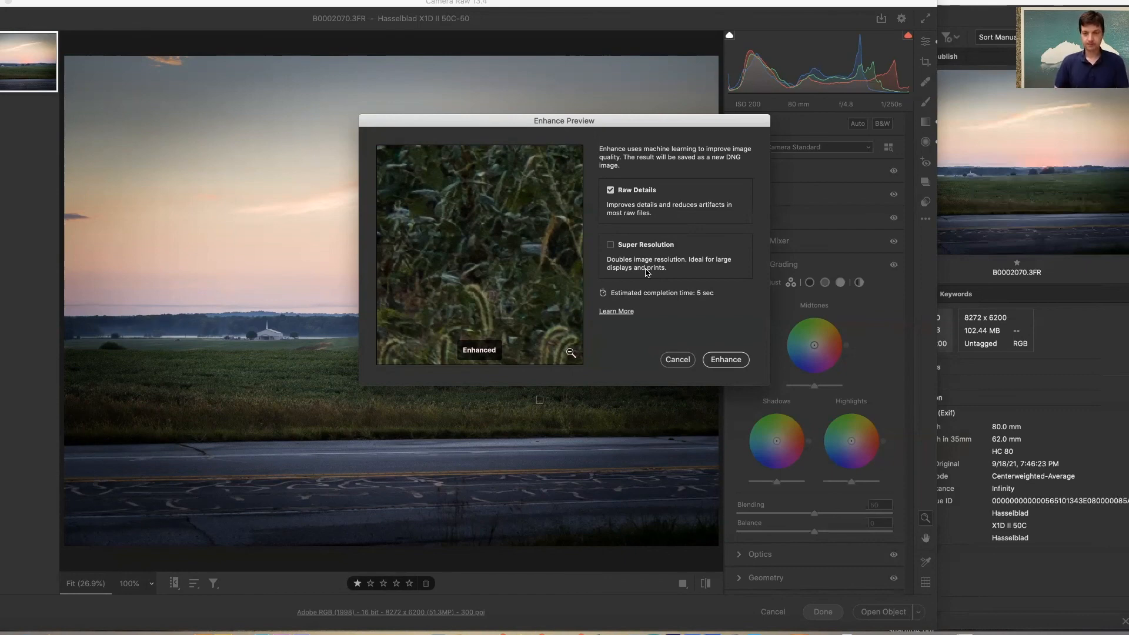
{"action": "left_click", "coordinate": [670, 360]}
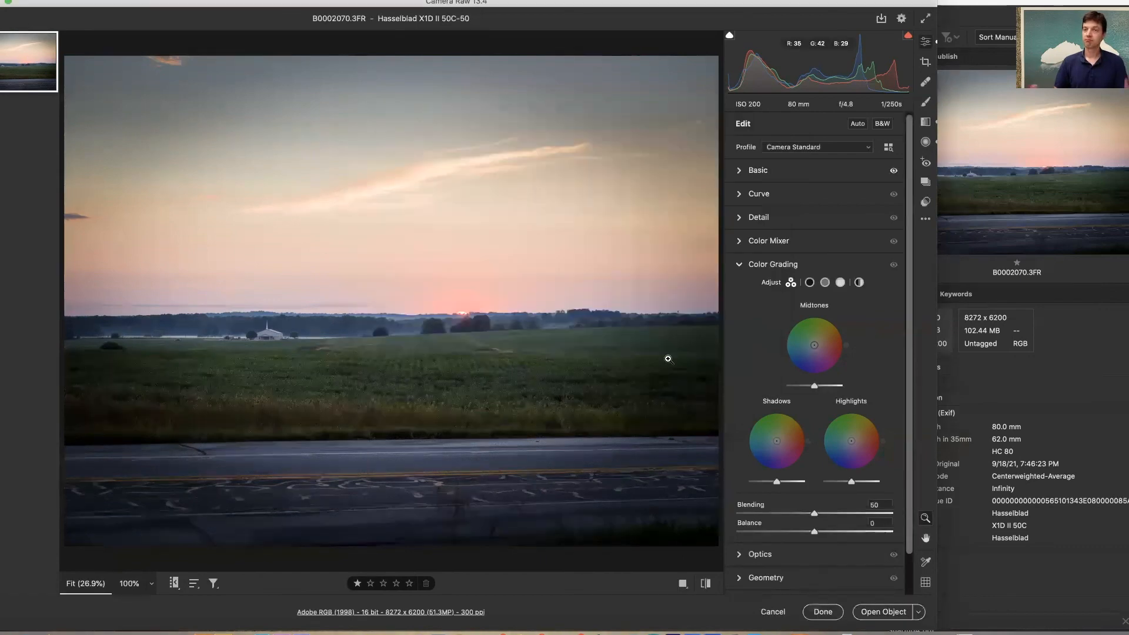